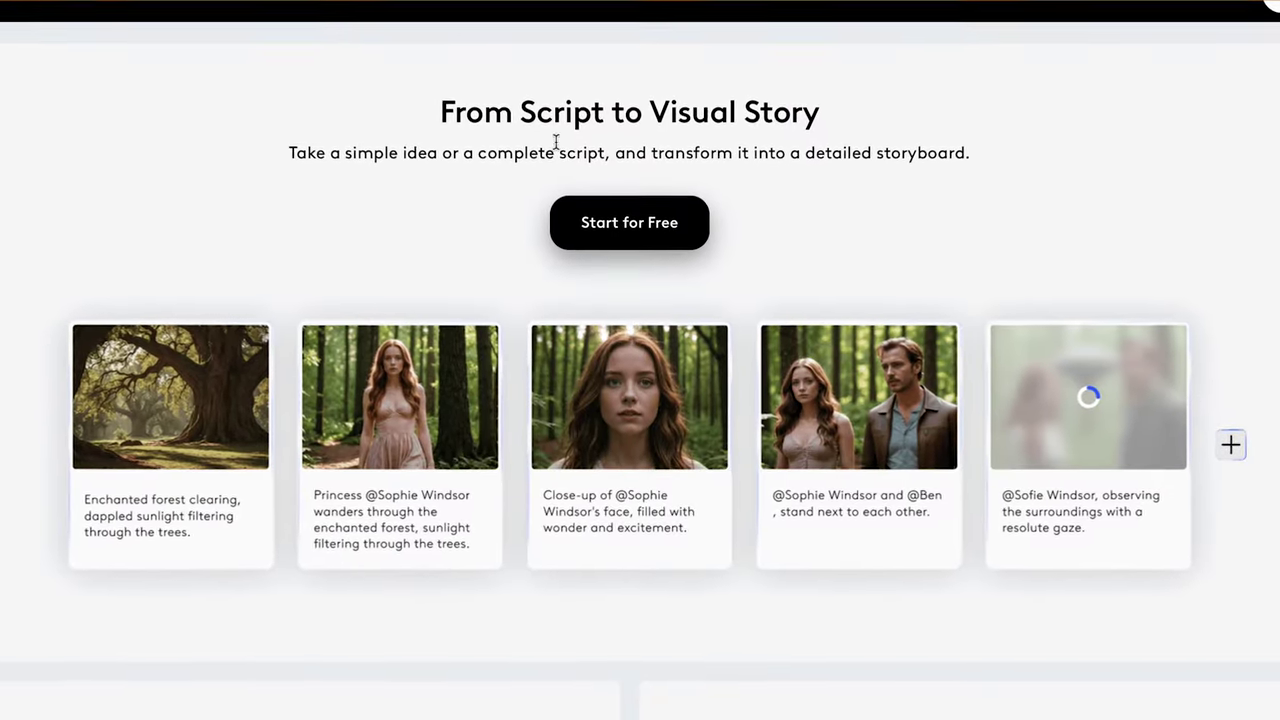
# Step: Review the storyboard and character casting features, and the computing seconds included in the Free plan
pyautogui.scroll(-5, 646, 171)
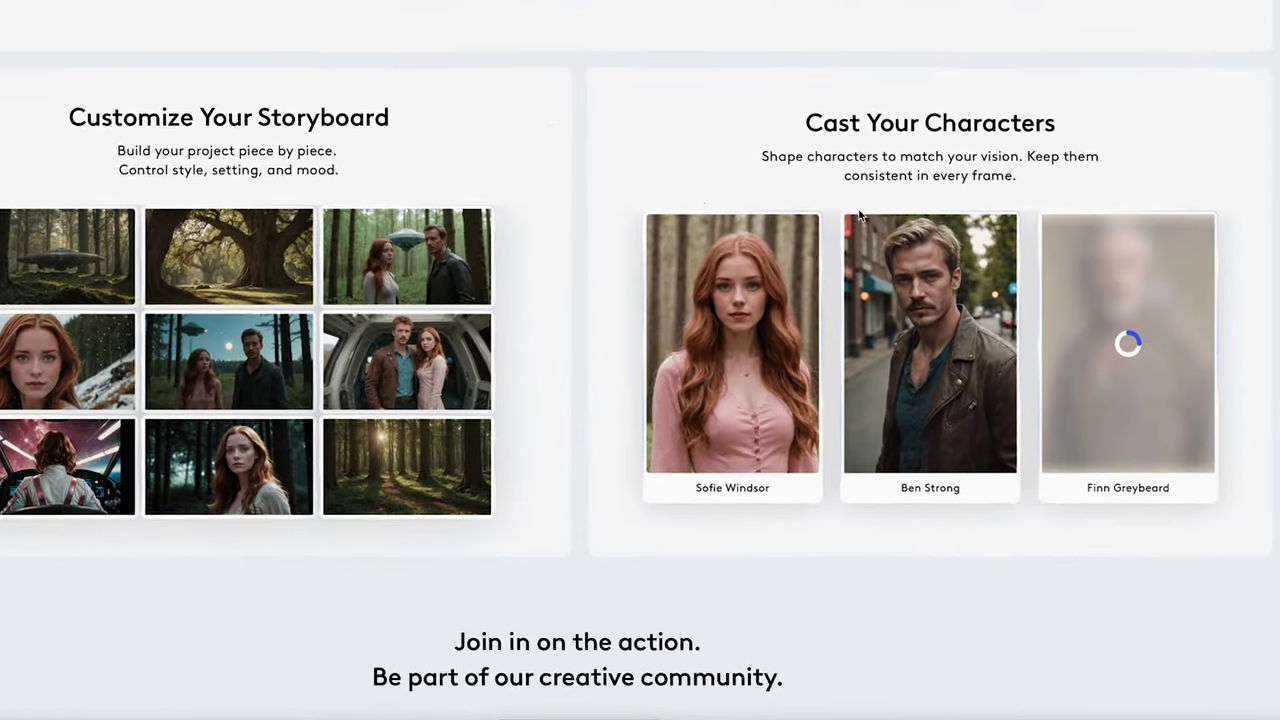
pyautogui.scroll(-5, 511, 189)
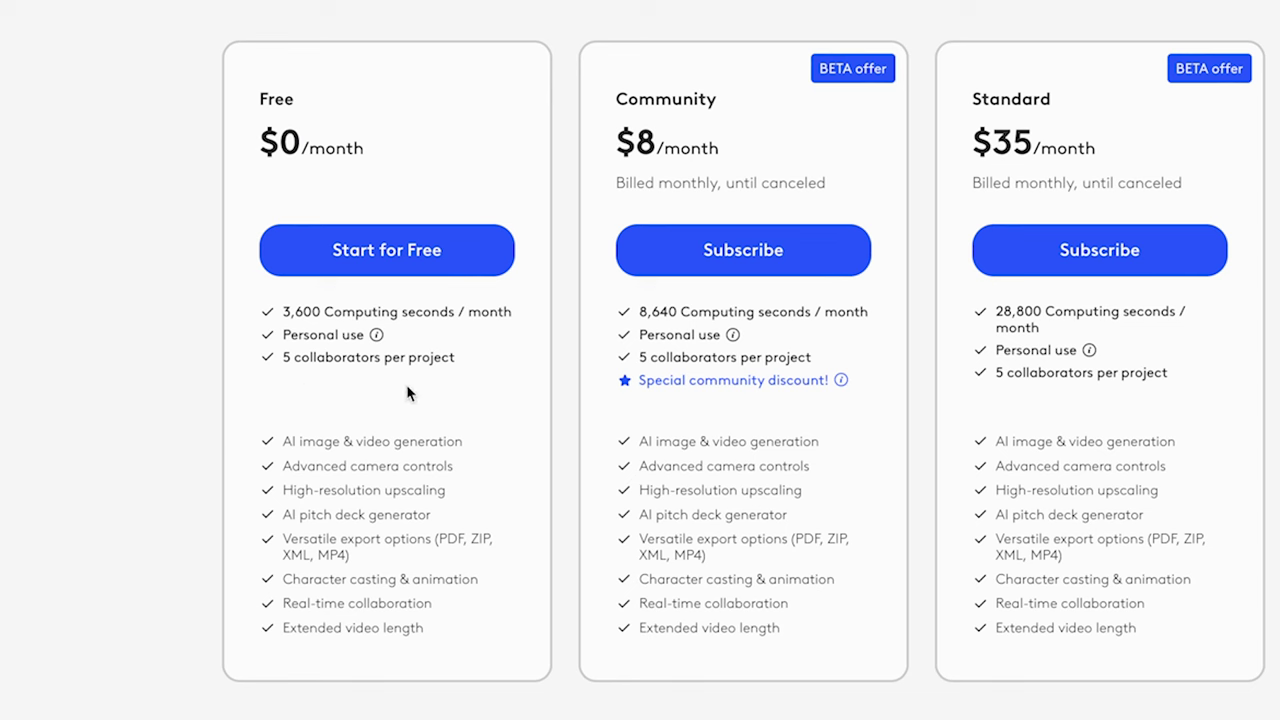
pyautogui.moveTo(288, 311); pyautogui.dragTo(506, 334)
pyautogui.click(498, 317)
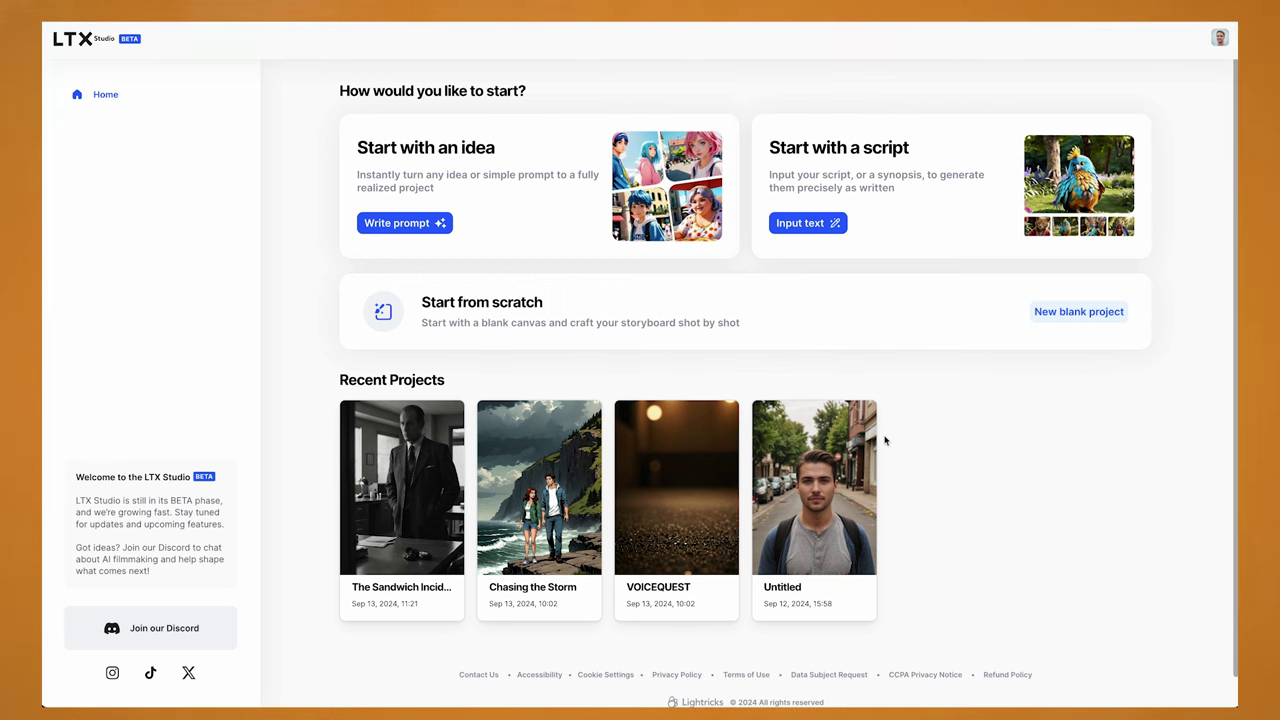
# Step: Create a project from an idea using the Crash Survivor sample prompt, and continue to the project overview
pyautogui.click(555, 204)
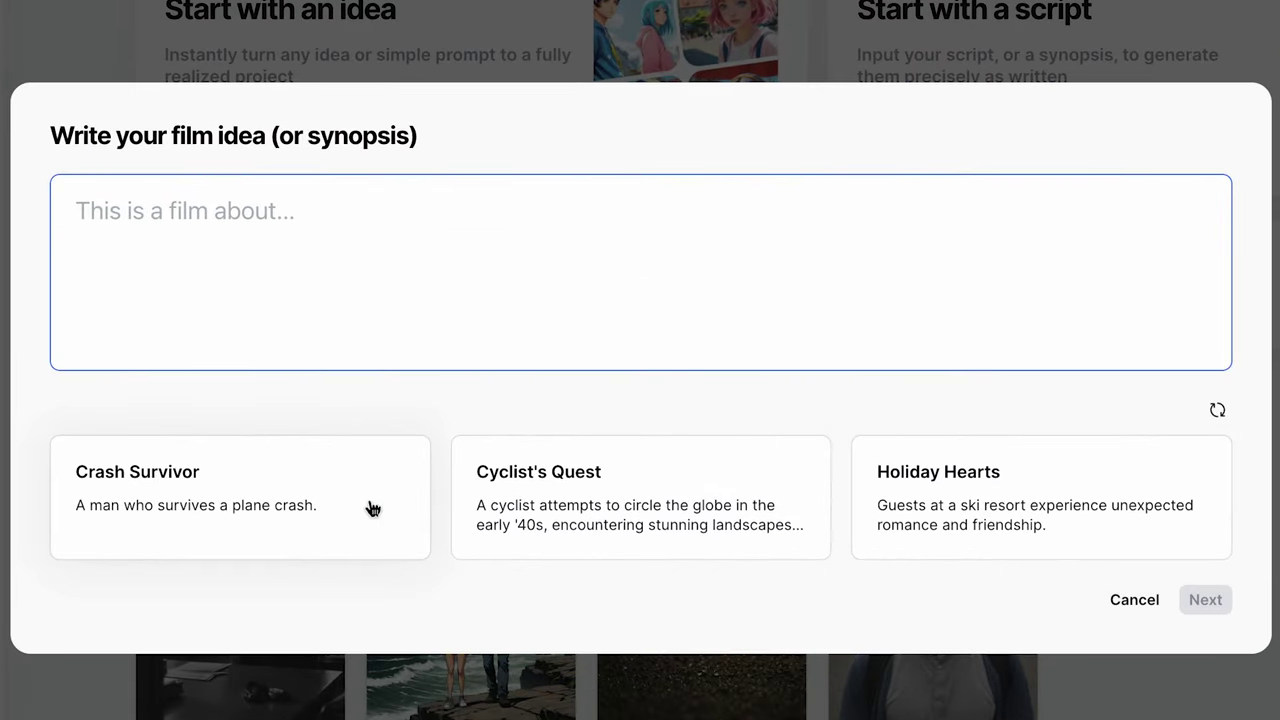
pyautogui.click(224, 521)
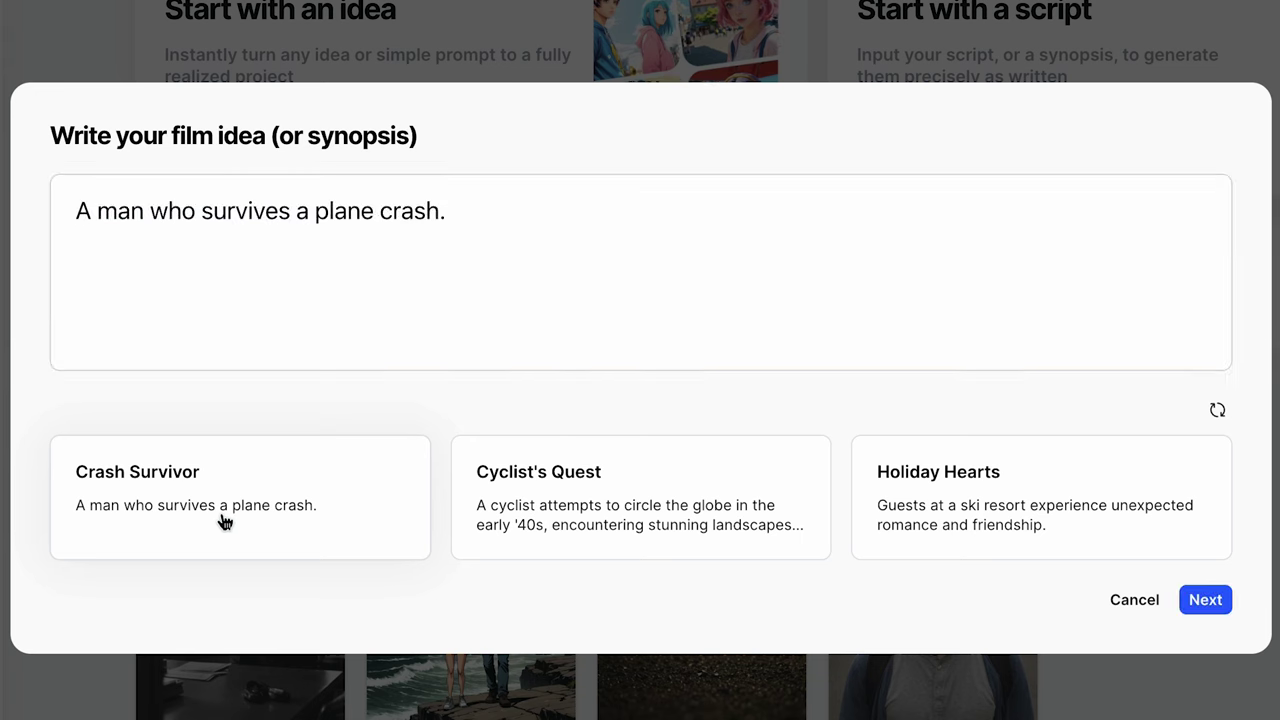
pyautogui.click(1198, 612)
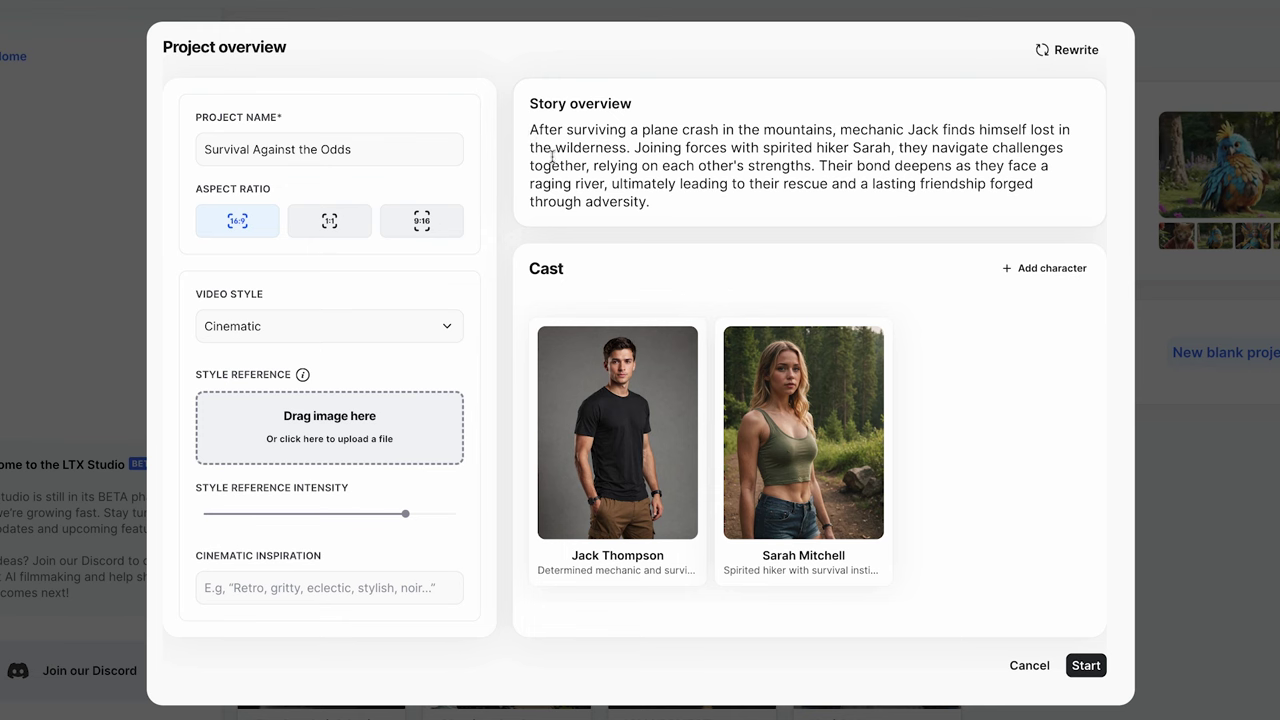
# Step: Examine the generated story overview, the aspect ratio and video style options, and the cinematic inspiration field
pyautogui.moveTo(533, 129); pyautogui.dragTo(687, 217)
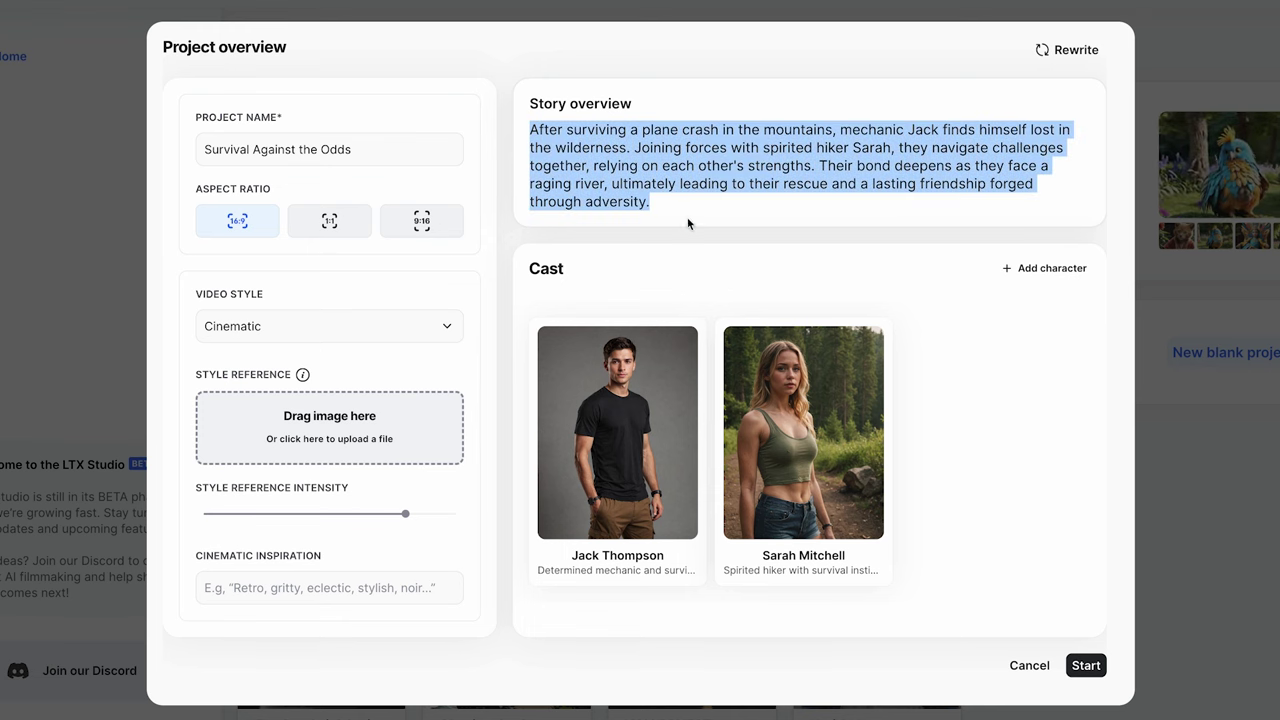
pyautogui.click(349, 237)
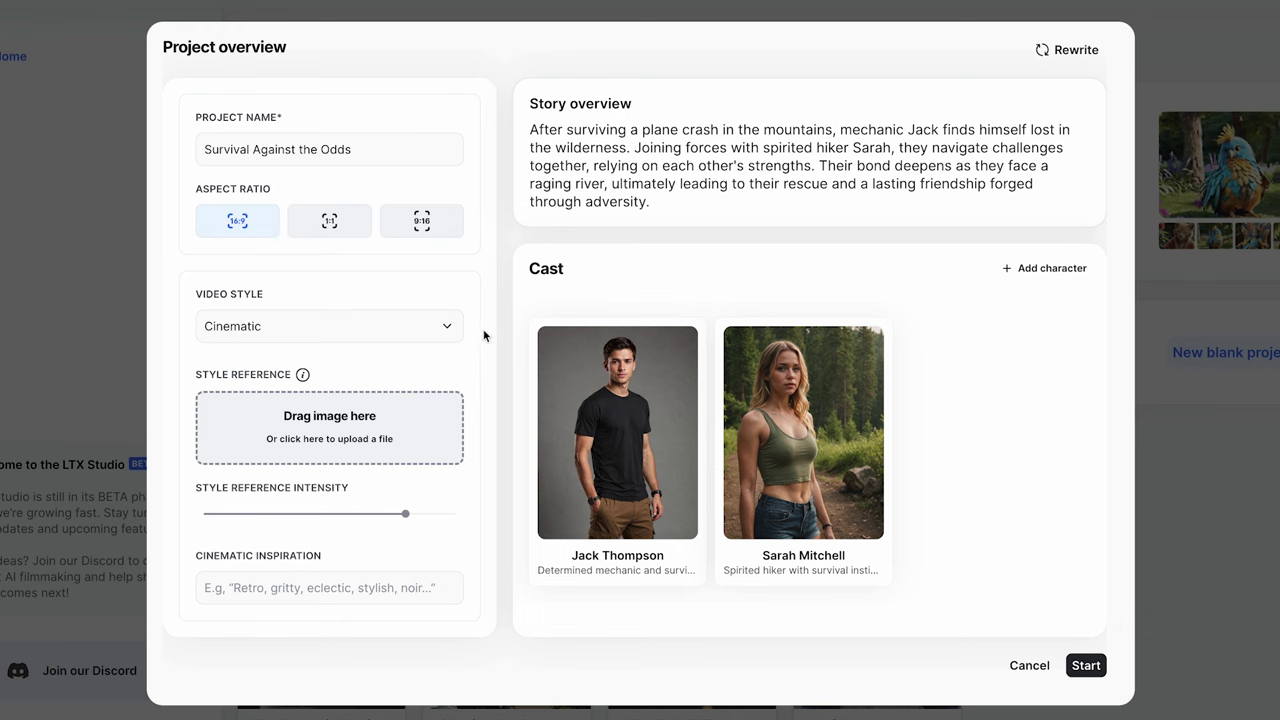
pyautogui.click(447, 328)
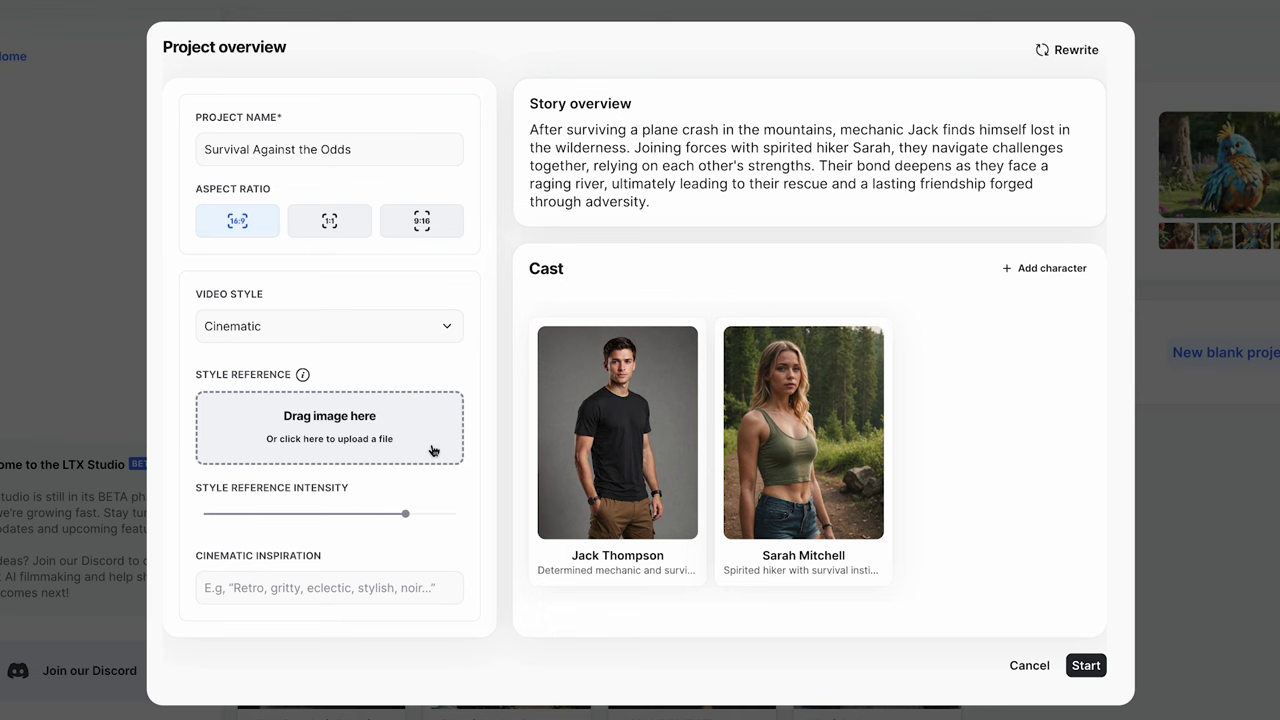
pyautogui.click(263, 558)
pyautogui.click(318, 585)
pyautogui.press('Escape')
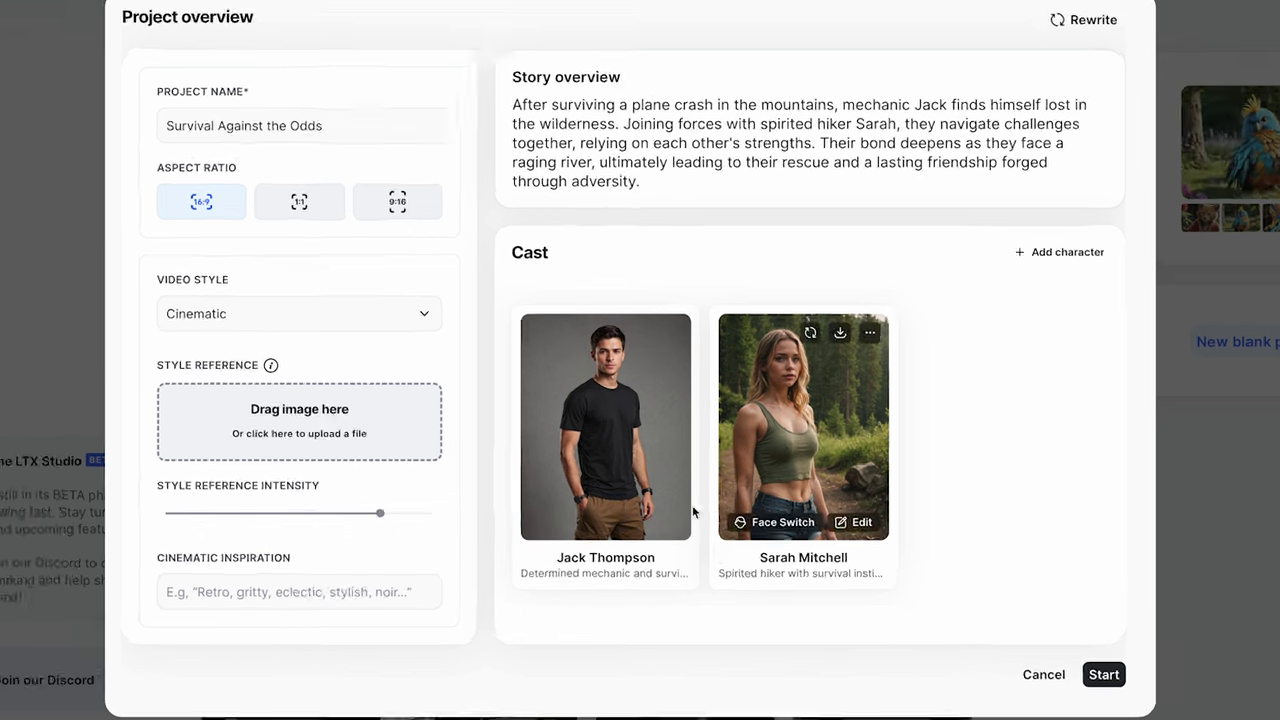
# Step: Open the male cast member for editing and examine the character's essence and appearance descriptions
pyautogui.moveTo(645, 350)
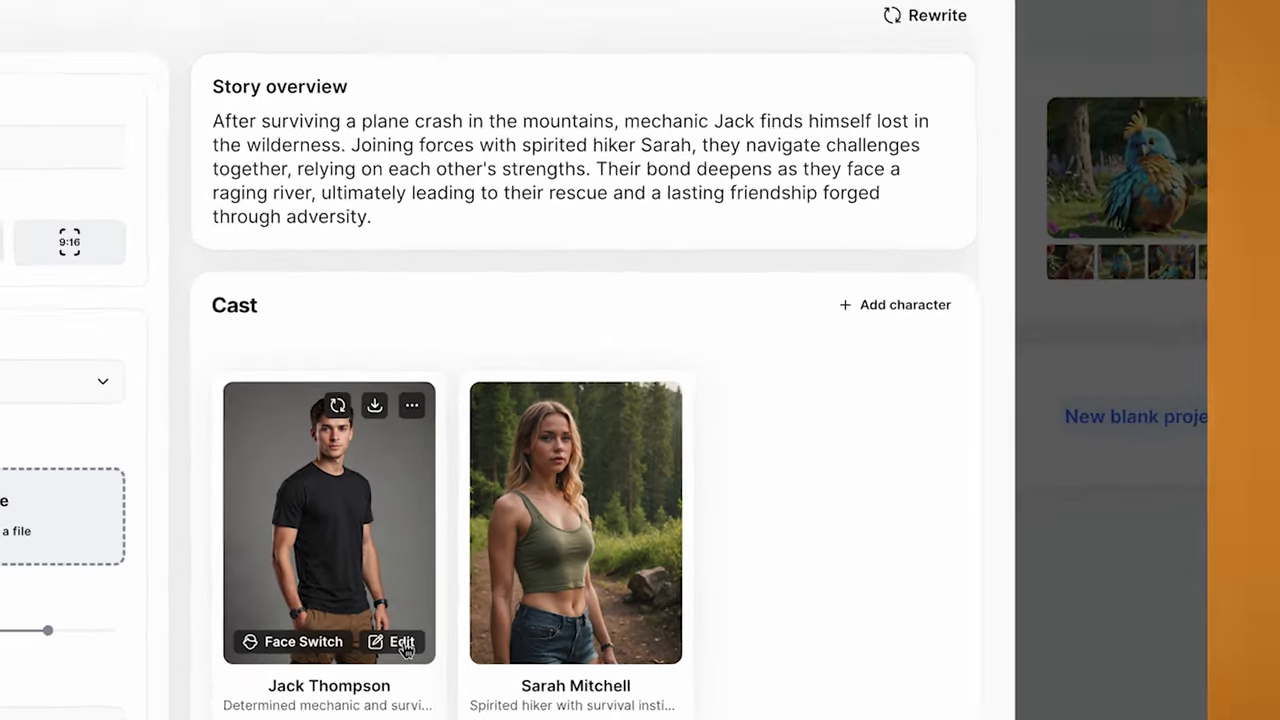
pyautogui.click(567, 526)
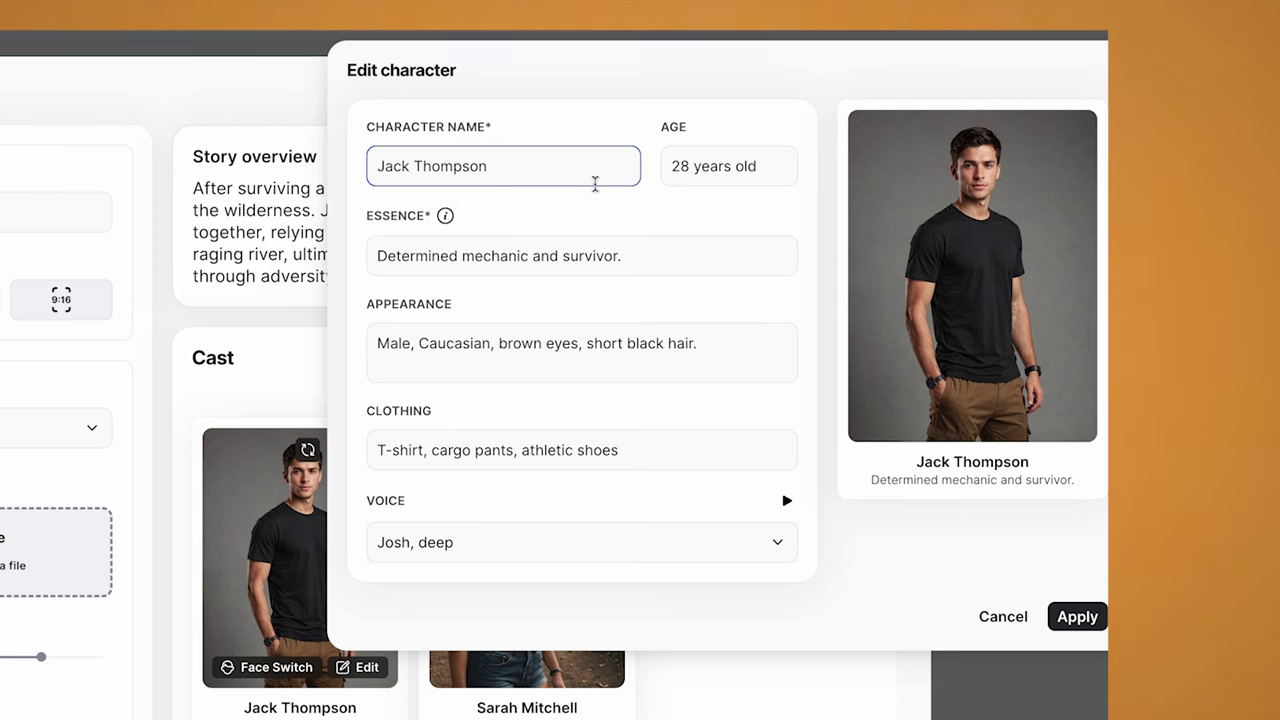
pyautogui.click(362, 216)
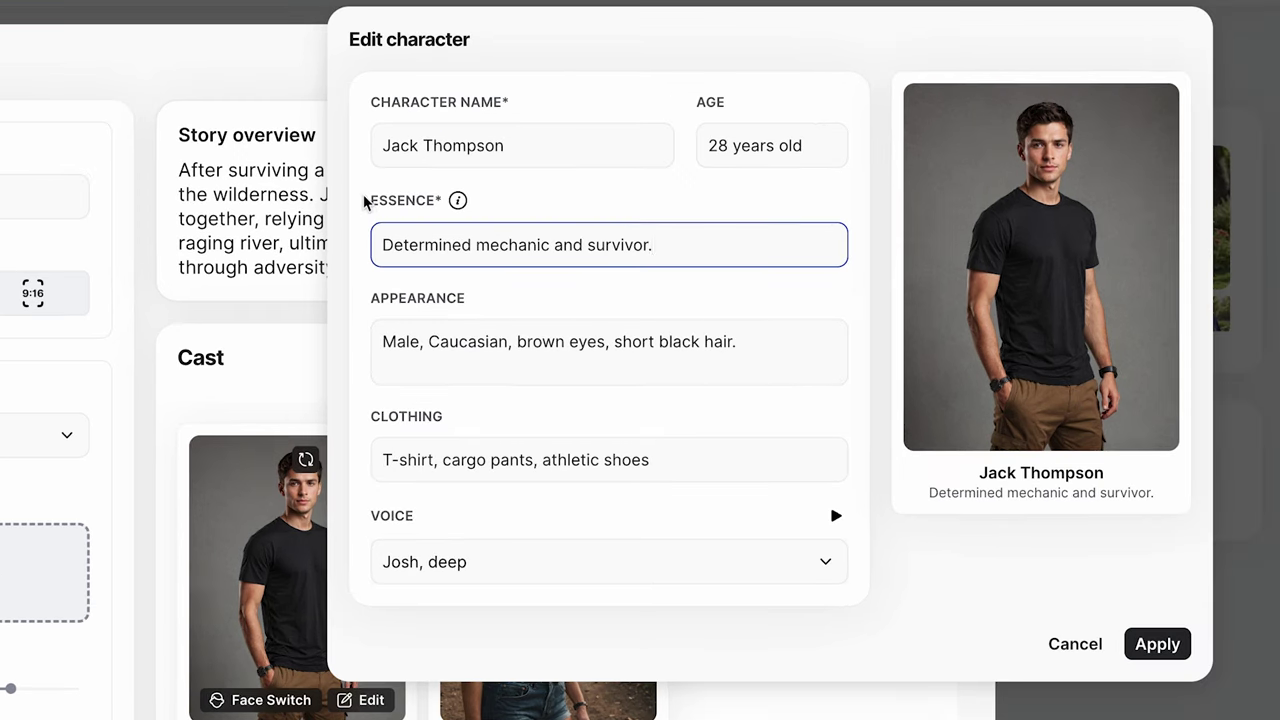
pyautogui.moveTo(458, 203)
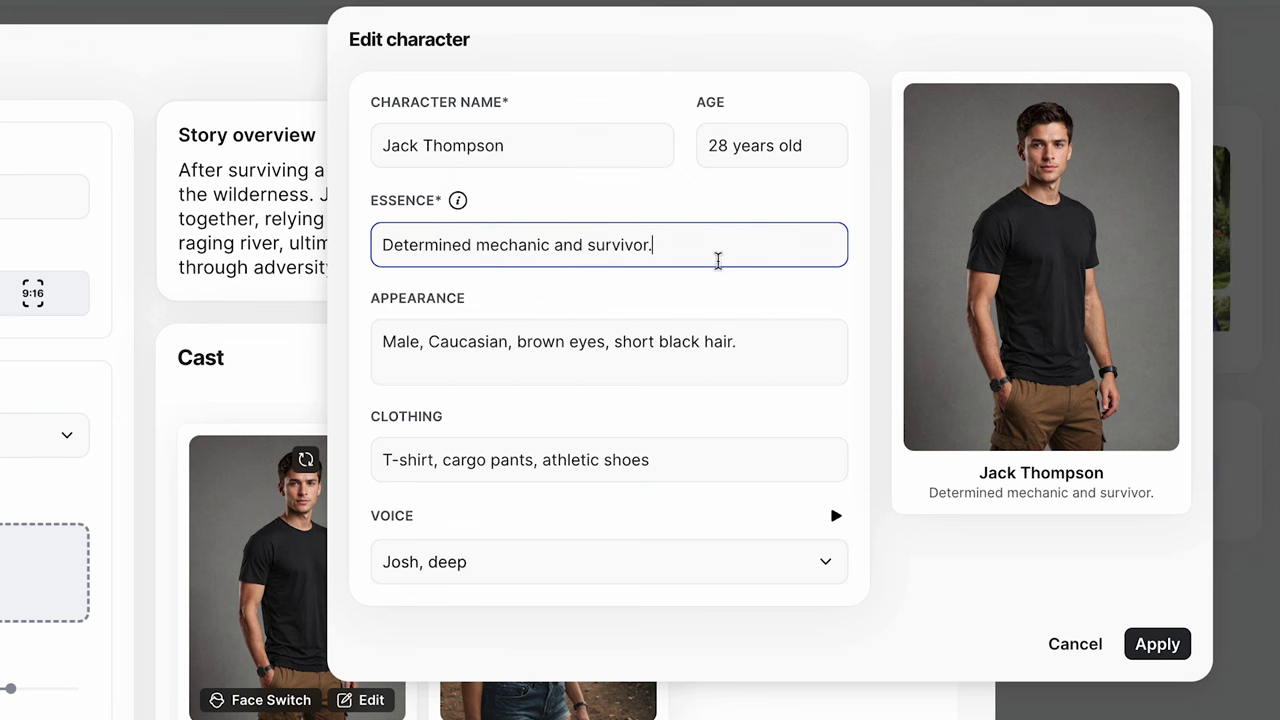
pyautogui.click(385, 343)
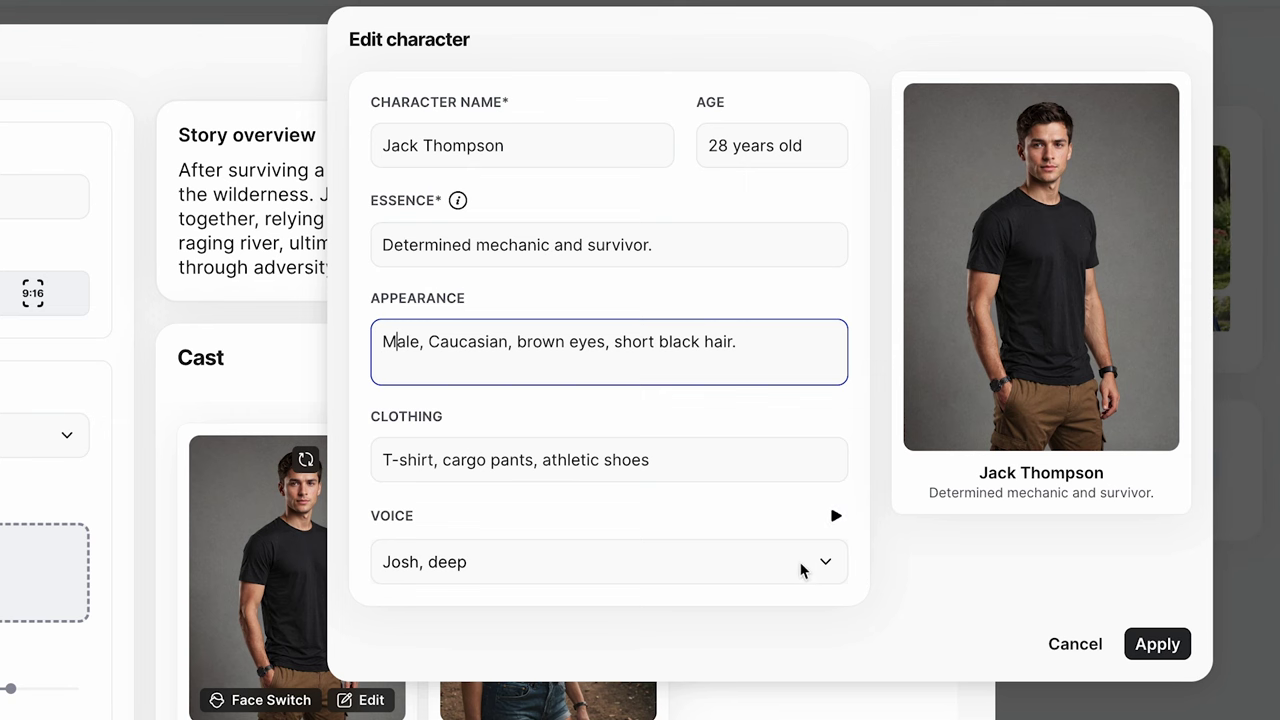
# Step: Browse the male character's voice options, preview the current voice and the "Harry, anxious" sample, and keep "Josh, deep"
pyautogui.click(831, 569)
pyautogui.scroll(-2, 670, 662)
pyautogui.scroll(2, 670, 662)
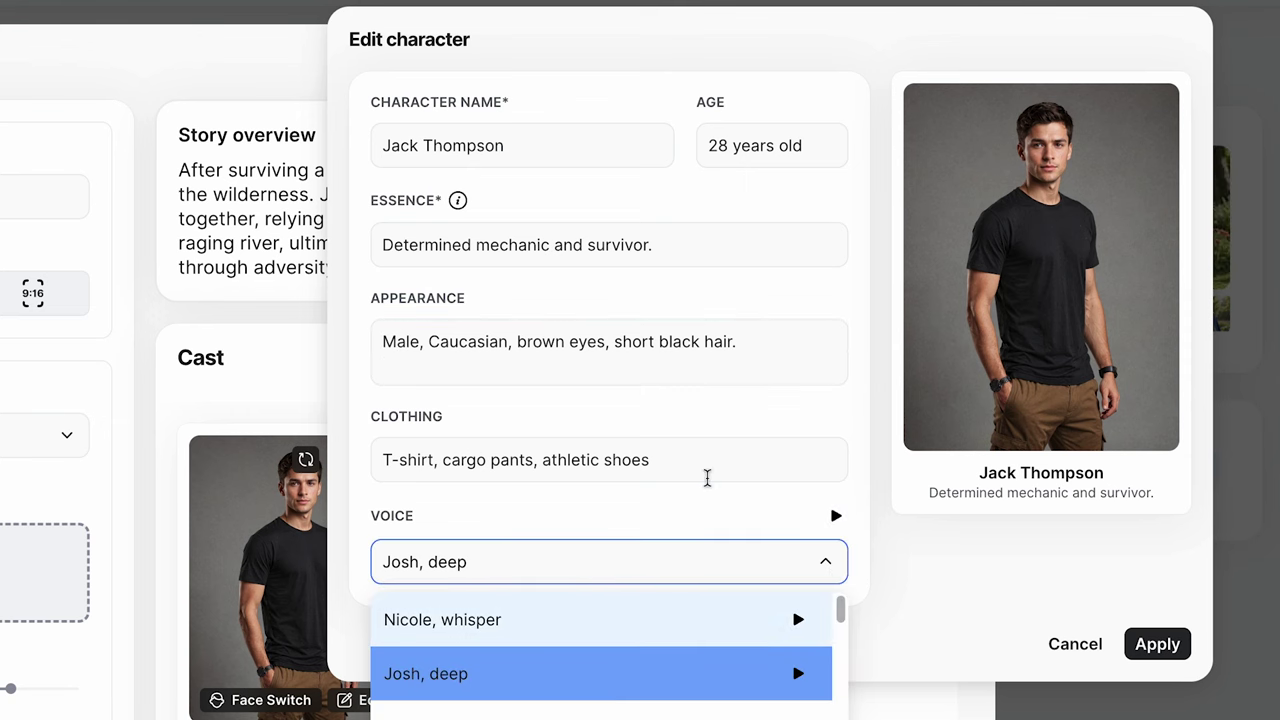
pyautogui.click(838, 516)
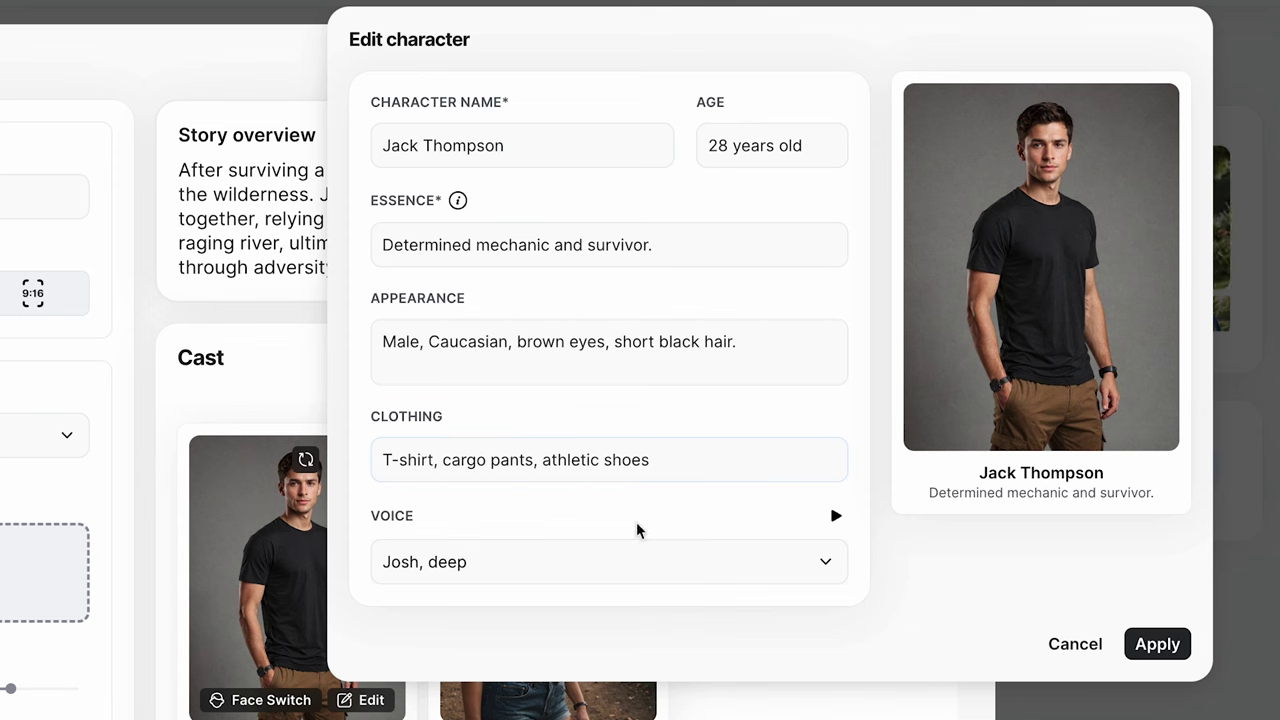
pyautogui.click(827, 563)
pyautogui.scroll(-1, 643, 691)
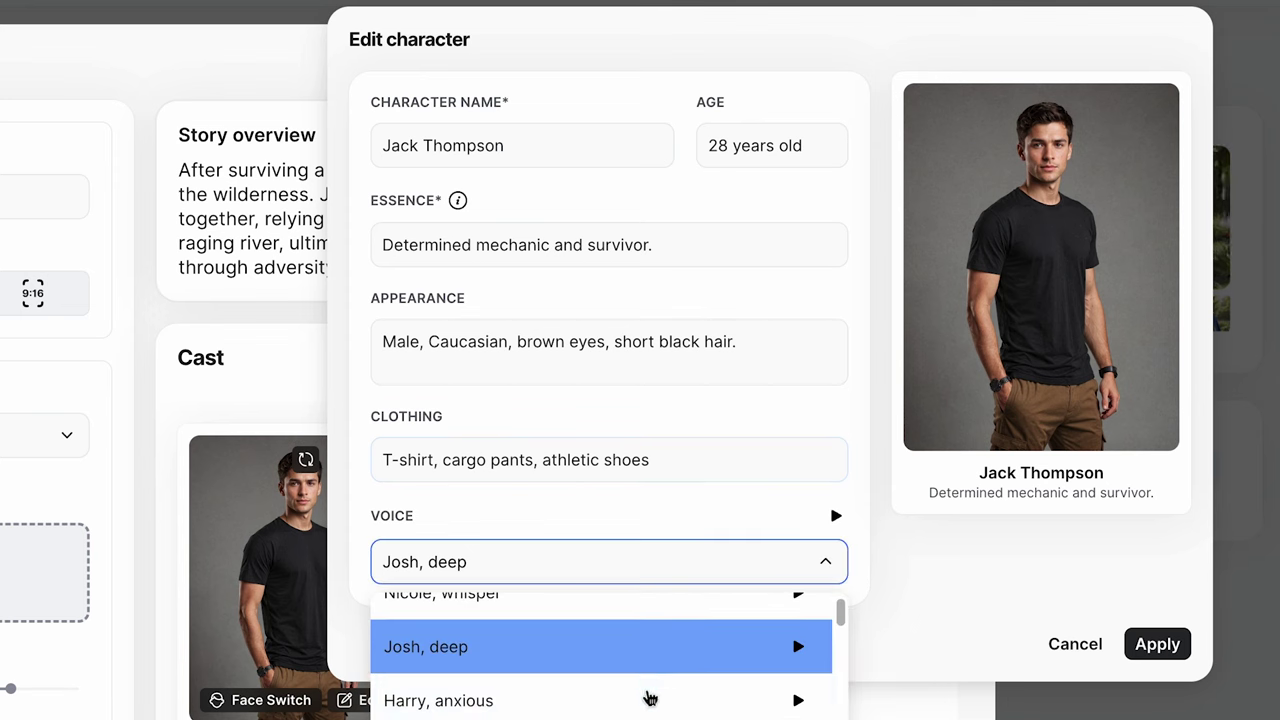
pyautogui.click(800, 702)
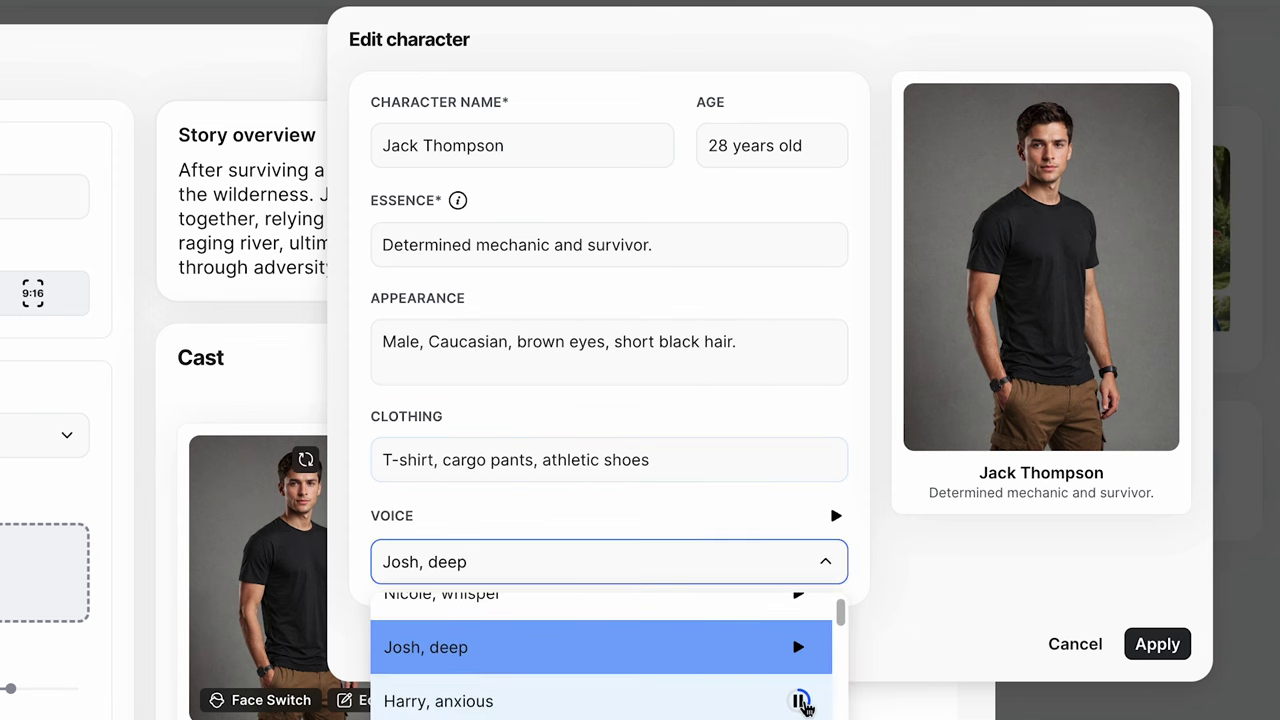
pyautogui.click(686, 658)
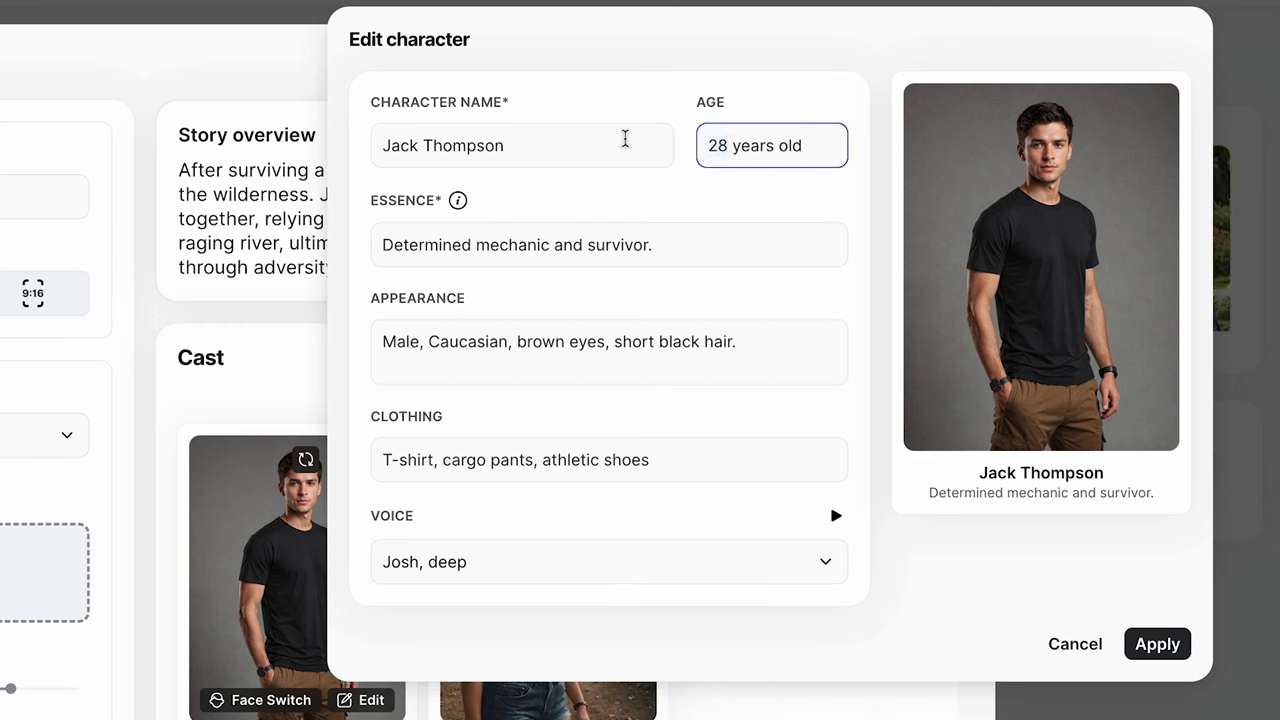
# Step: Try the male character's portrait with an age of 60 years, and restore the age to 28
pyautogui.write('60')
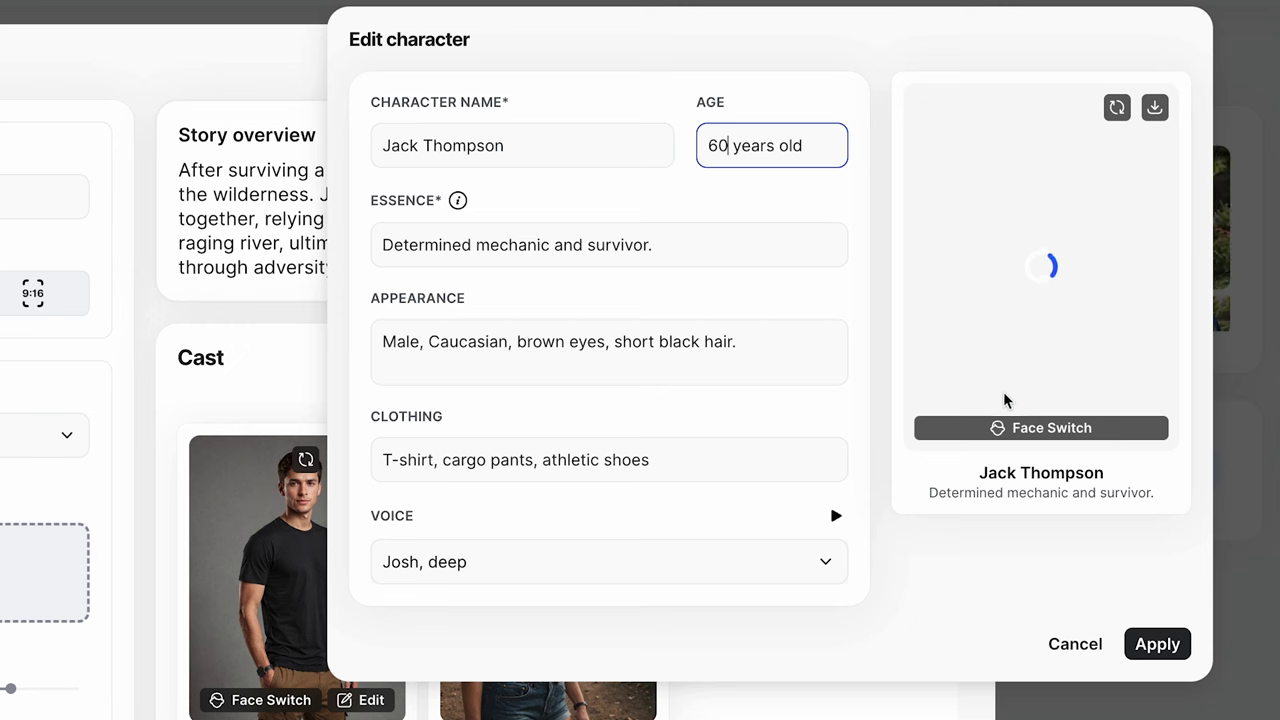
pyautogui.moveTo(1052, 334)
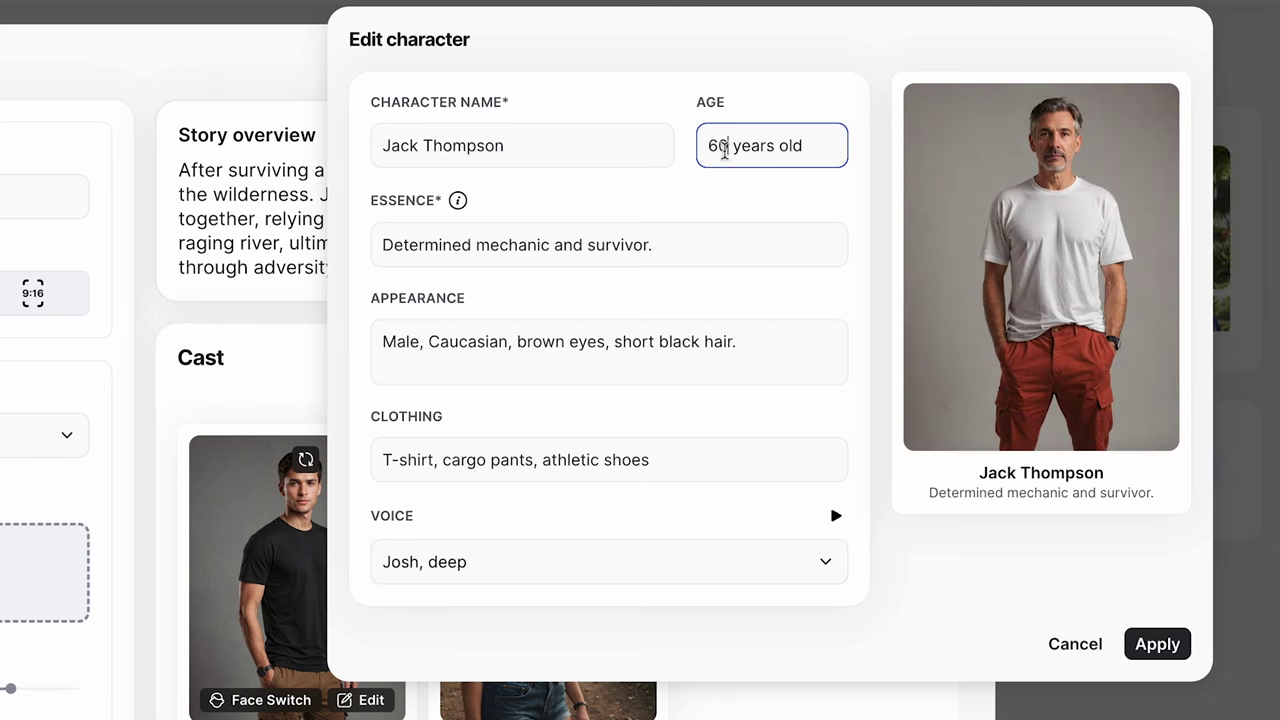
pyautogui.press('BackSpace')
pyautogui.press('BackSpace')
pyautogui.write('28')
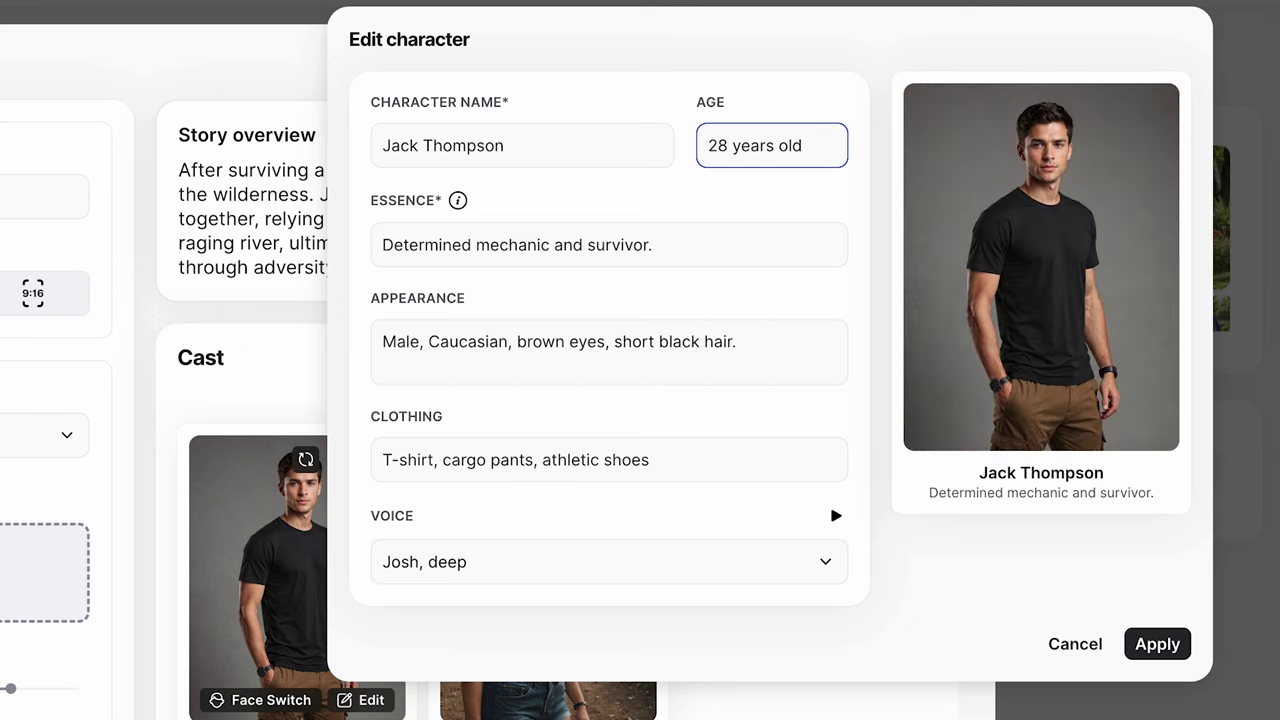
# Step: Open the face switch upload for the male character and cancel it without choosing a photo
pyautogui.click(1041, 427)
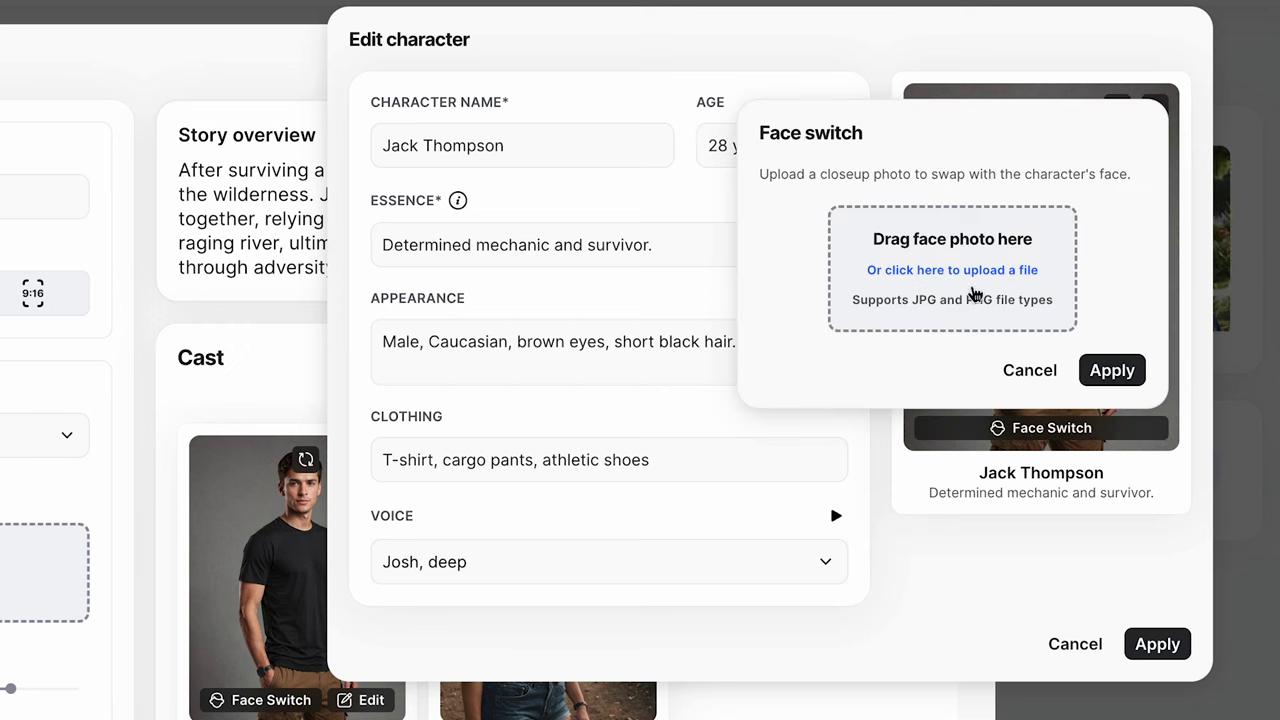
pyautogui.click(1007, 287)
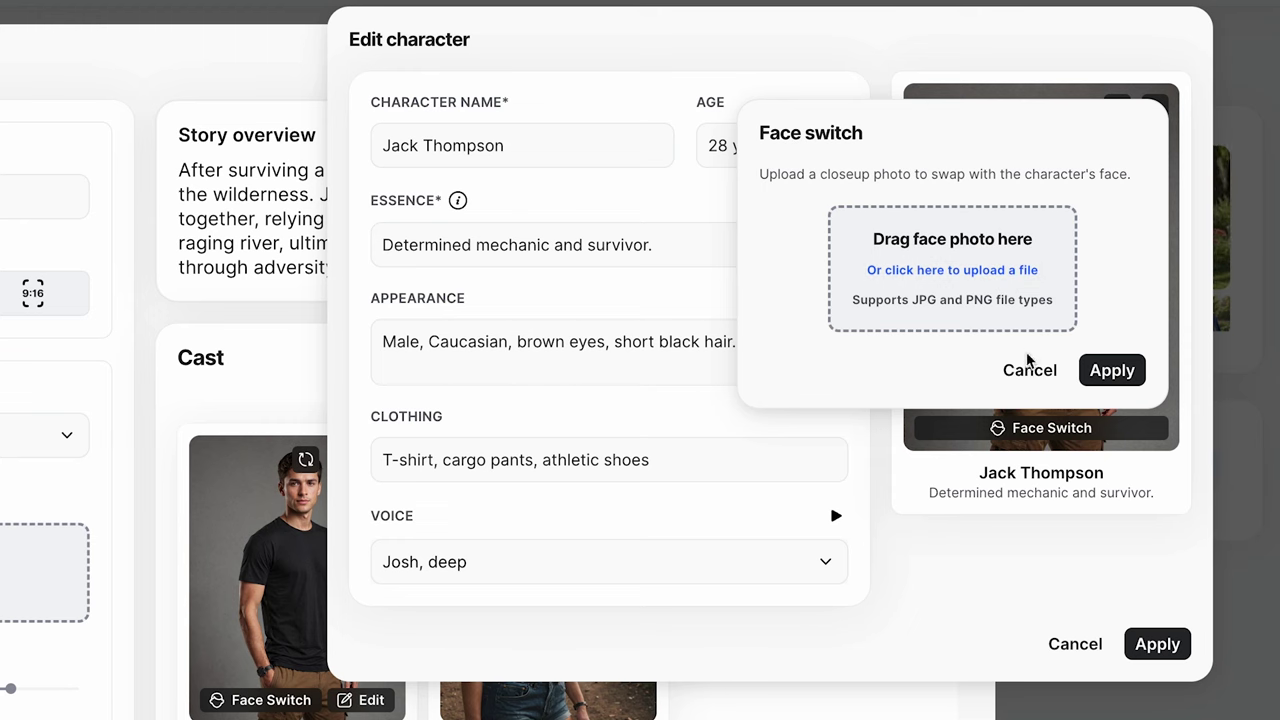
pyautogui.click(1027, 370)
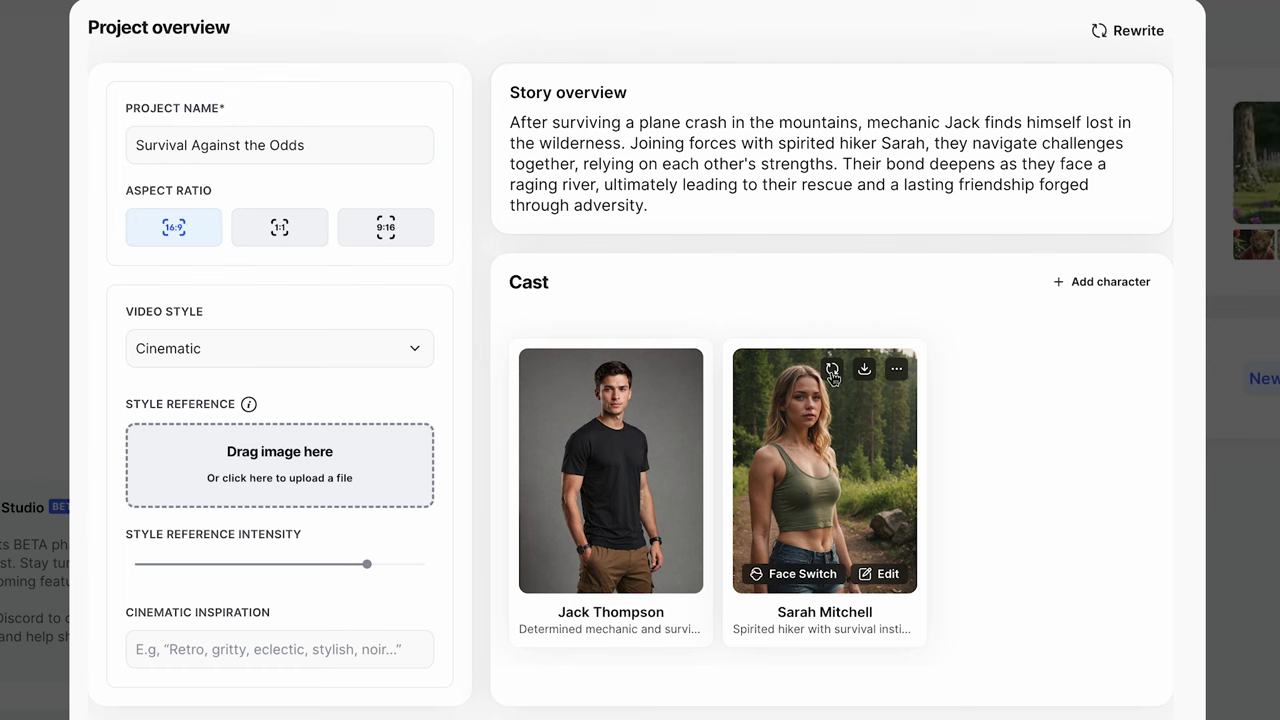
# Step: Regenerate the female cast member's portrait in the project overview
pyautogui.click(832, 370)
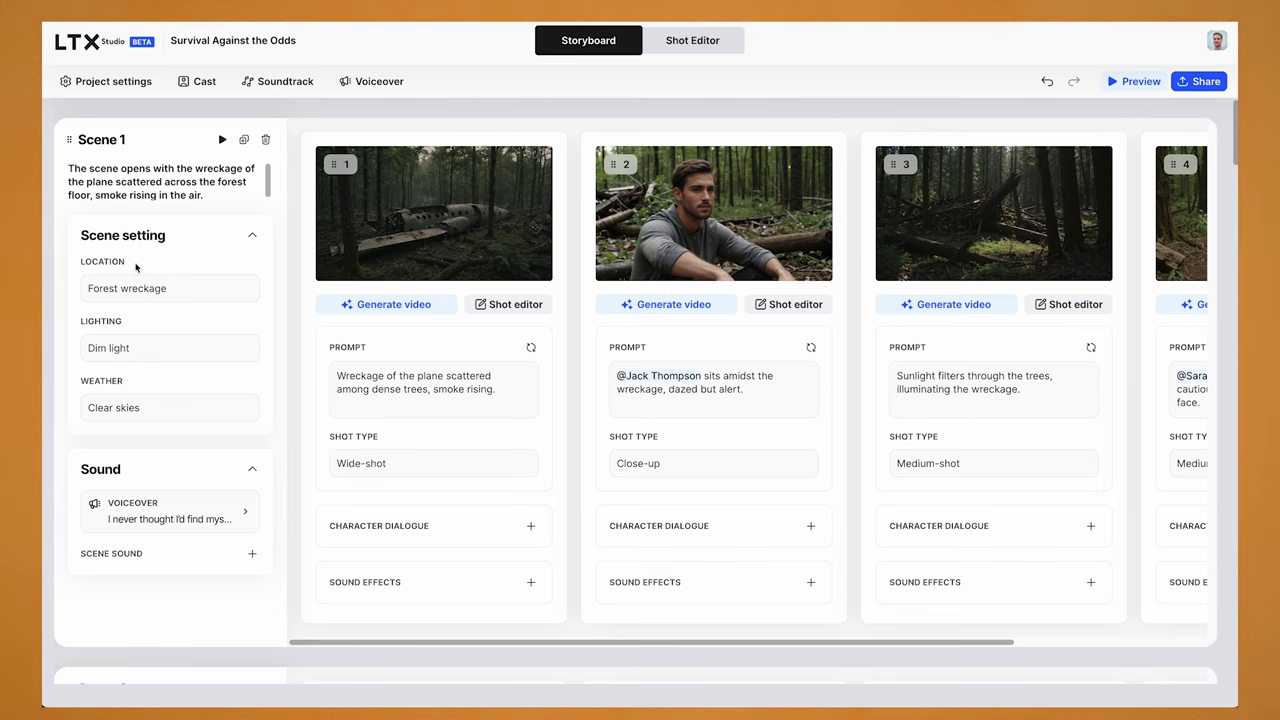
# Step: Look through the storyboard's shots and scenes from Scene 1 to Scene 9, and examine Scene 1's description
pyautogui.moveTo(511, 644); pyautogui.dragTo(755, 643)
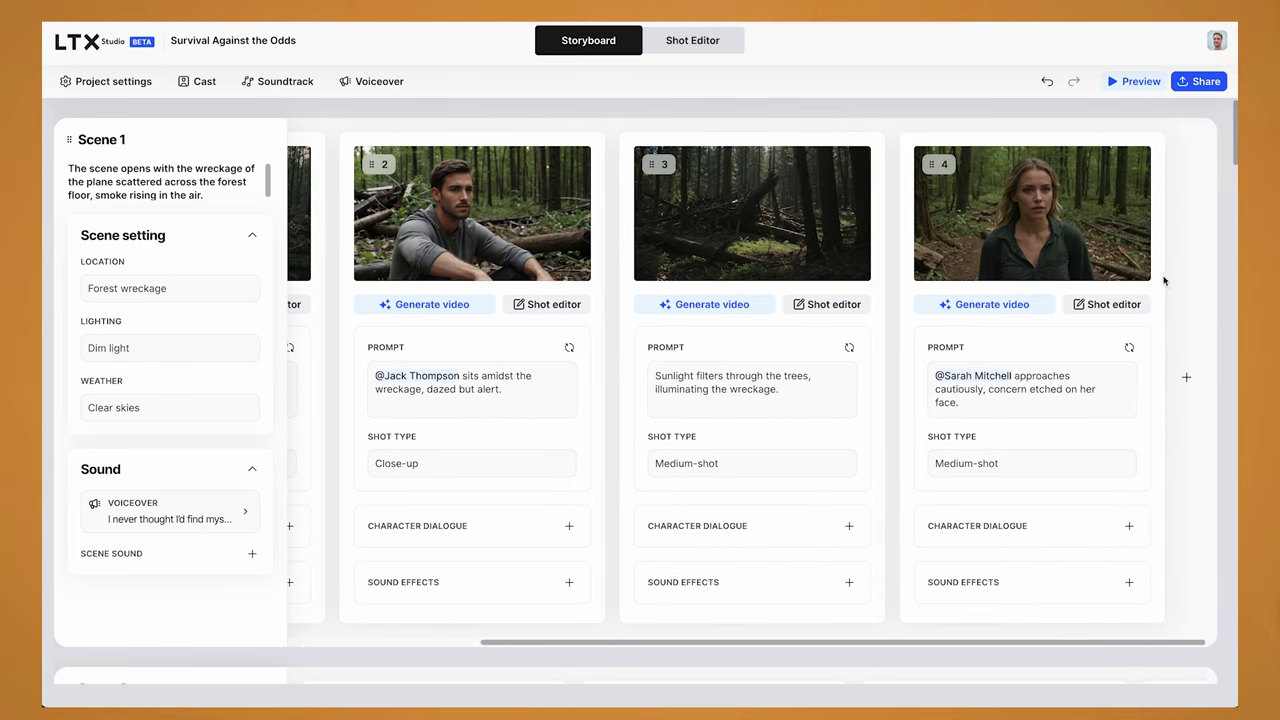
pyautogui.moveTo(1234, 121); pyautogui.dragTo(1216, 680)
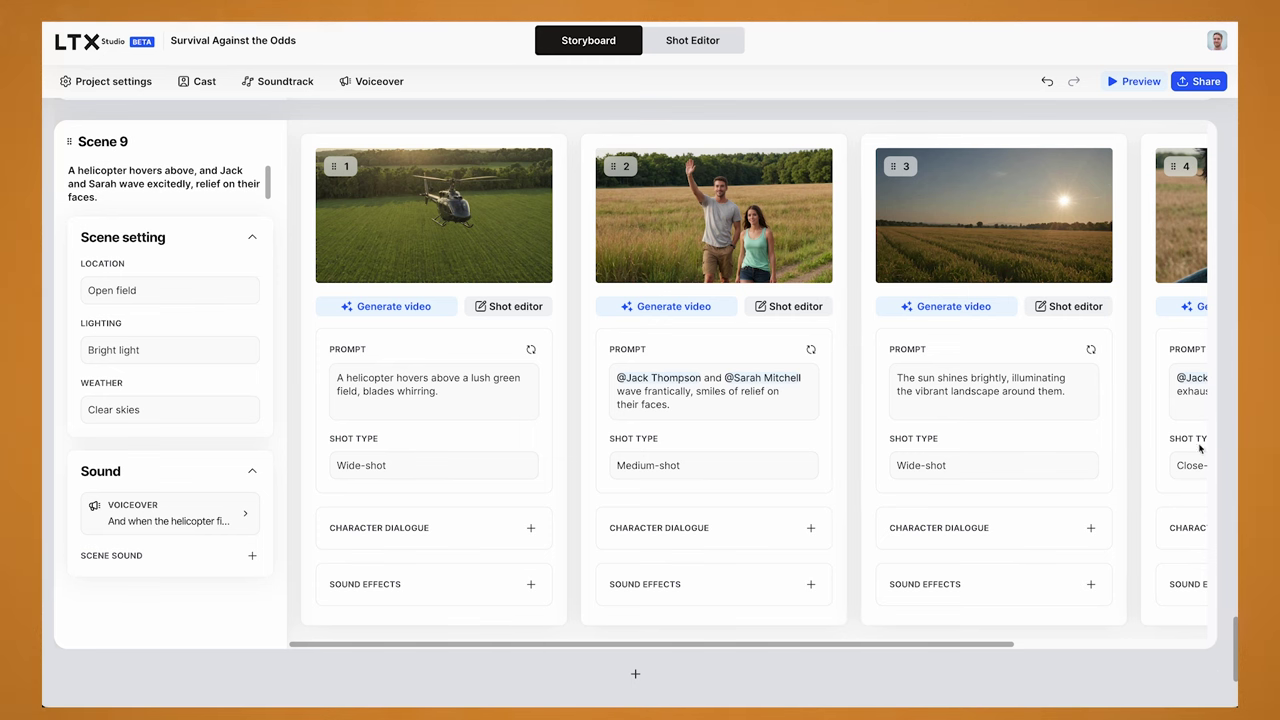
pyautogui.moveTo(1236, 648); pyautogui.dragTo(1201, 141)
pyautogui.hscroll(-3, 634, 658)
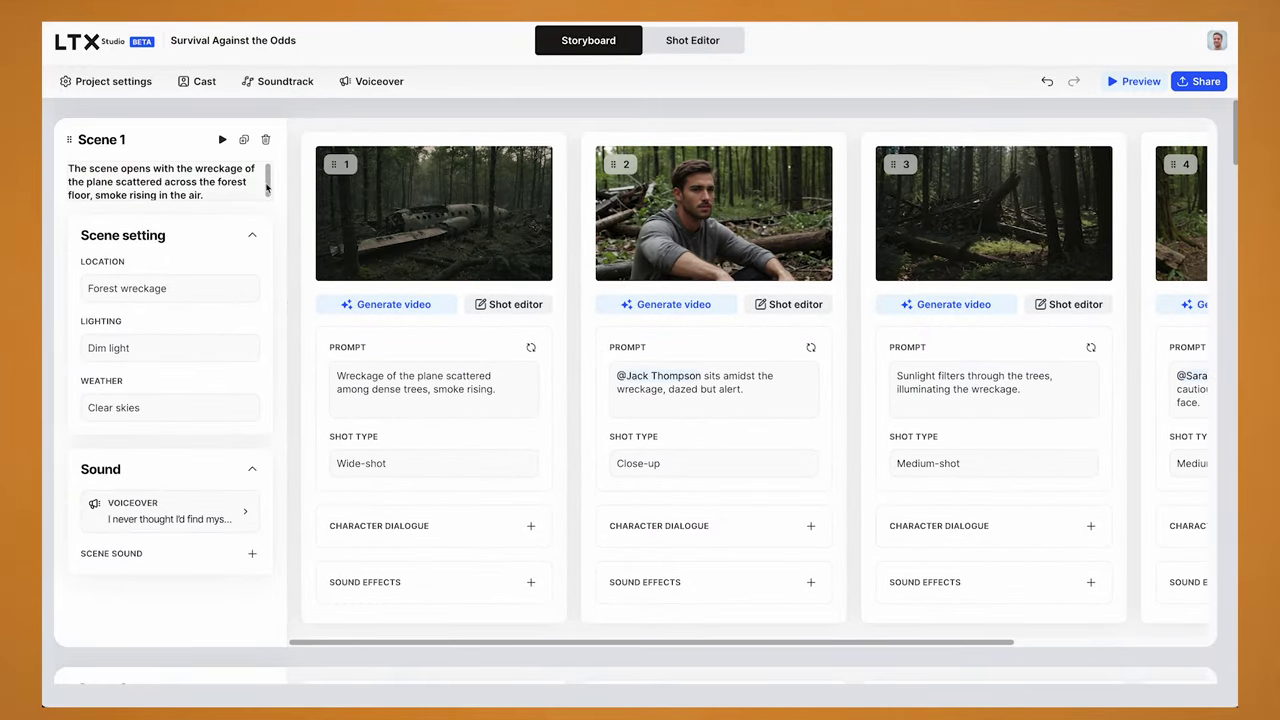
pyautogui.click(269, 186)
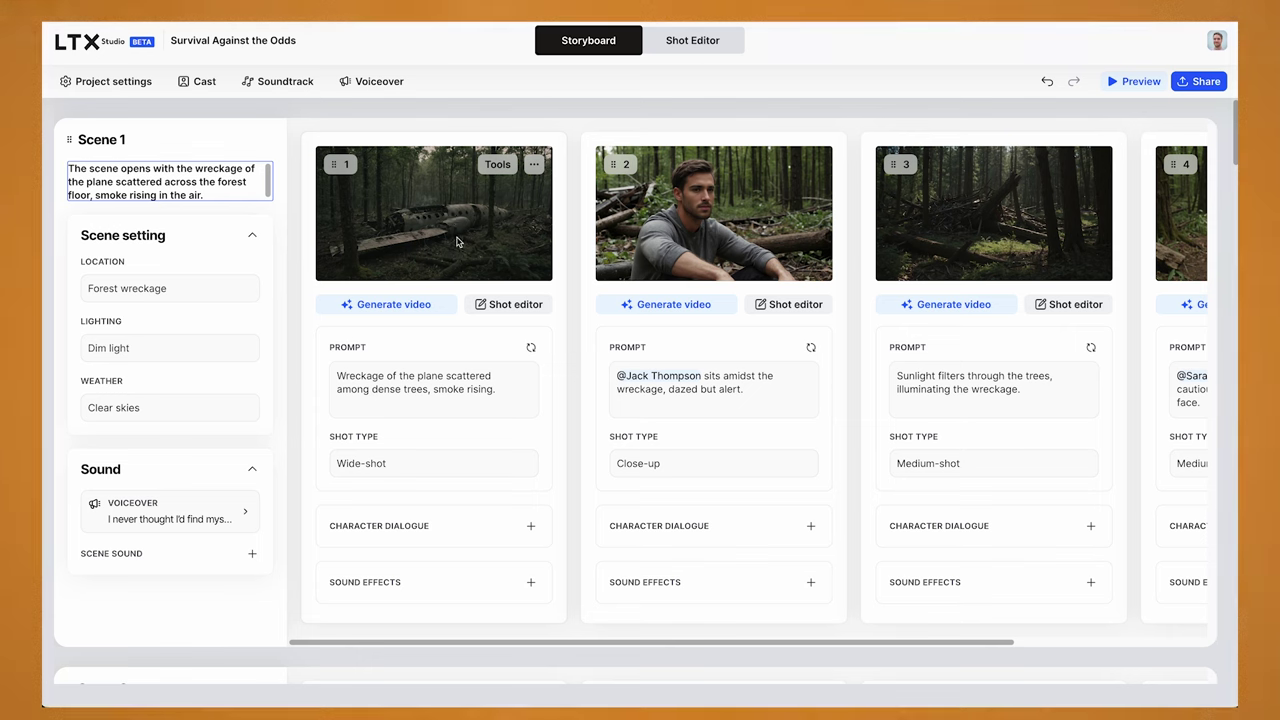
# Step: Examine the shot type options for shot 1 of Scene 1, keeping Wide-shot
pyautogui.click(435, 463)
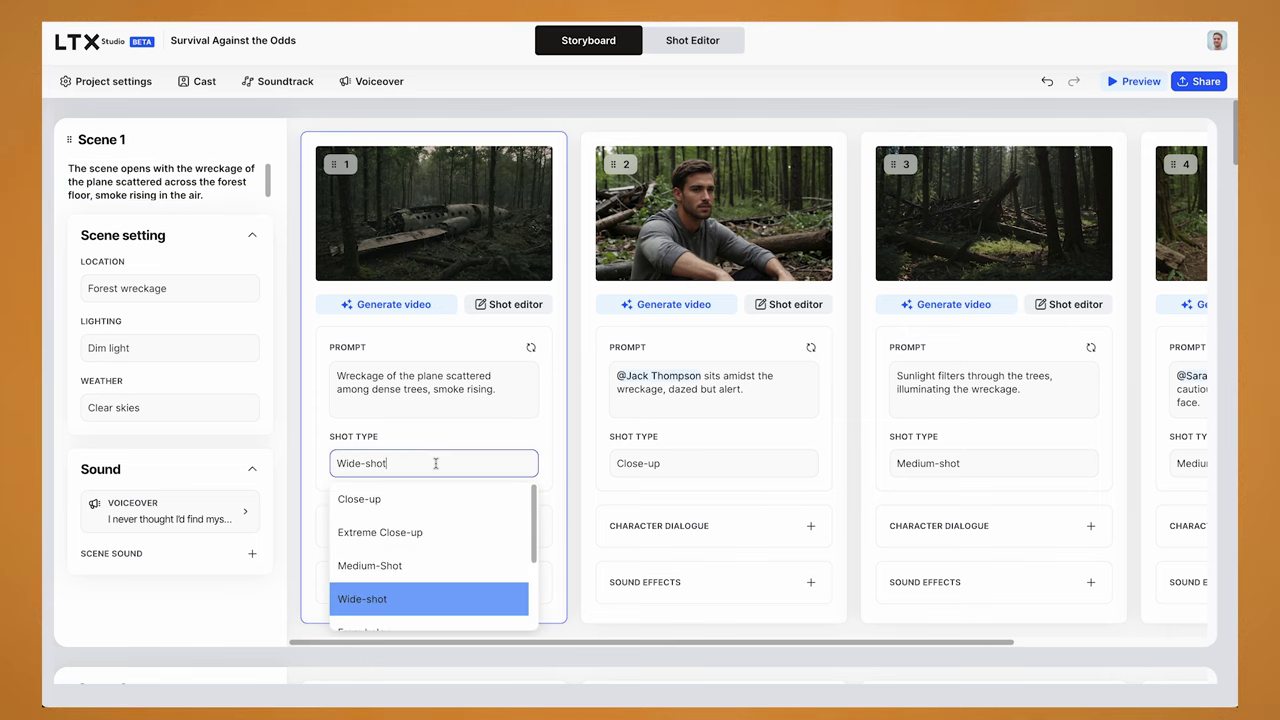
pyautogui.scroll(-1, 448, 560)
pyautogui.scroll(-3, 447, 544)
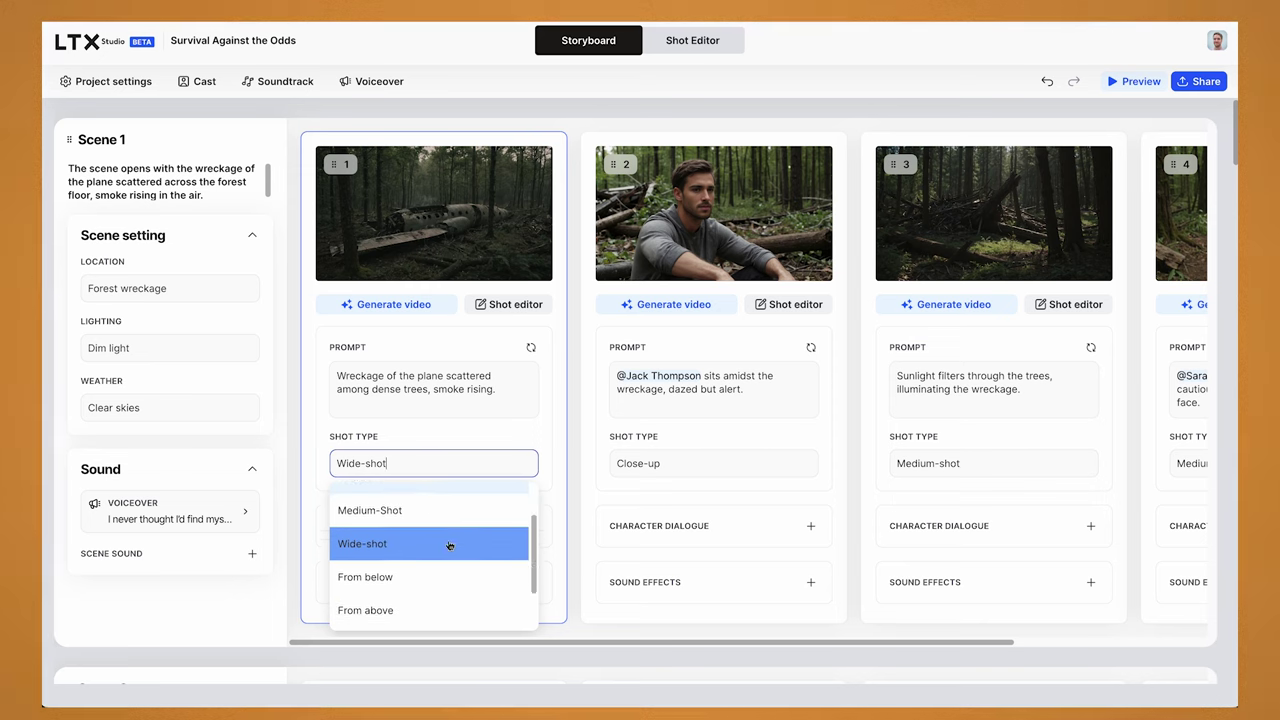
pyautogui.scroll(4, 457, 552)
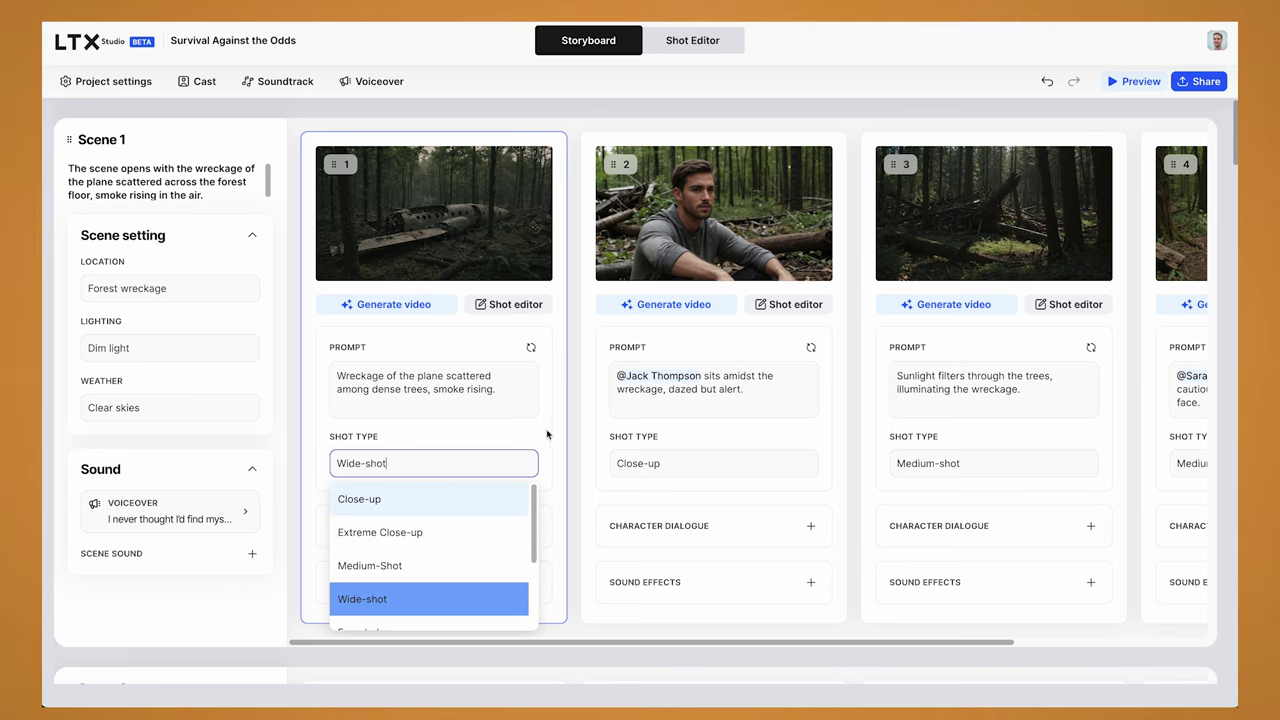
pyautogui.click(553, 464)
pyautogui.scroll(-1, 507, 516)
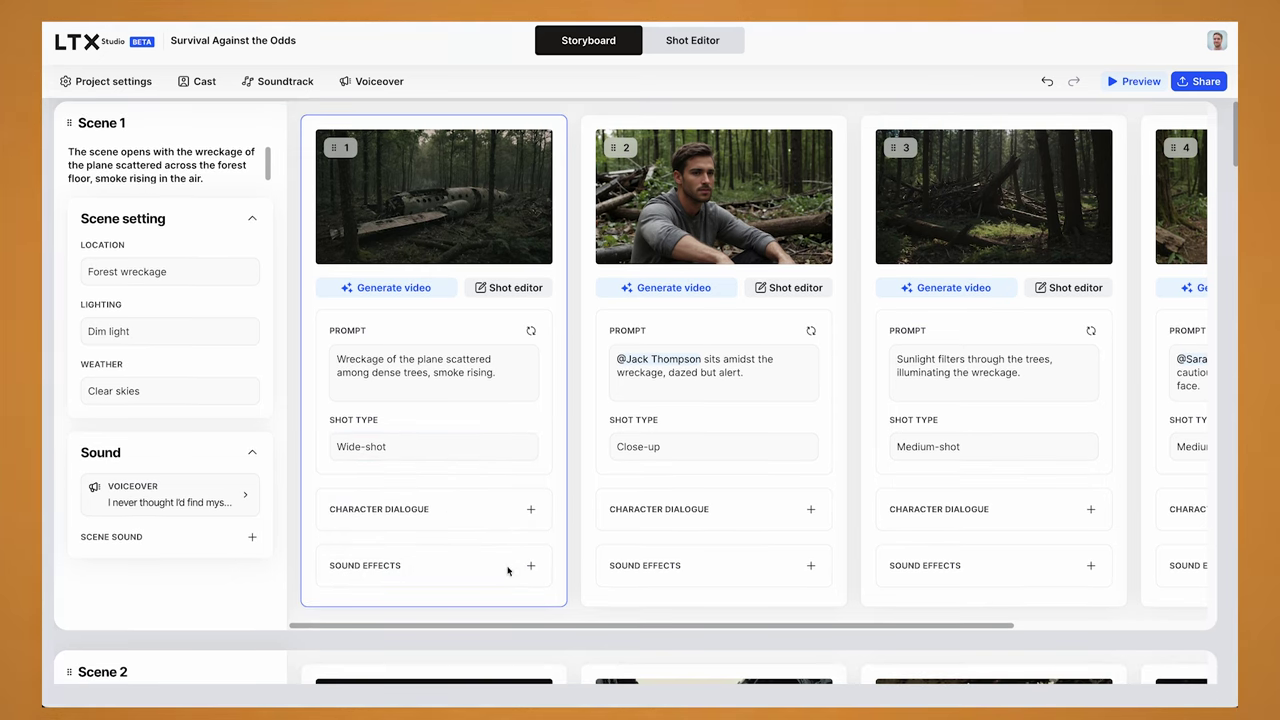
# Step: Open Scene 1's shot 1 in the Shot Editor and examine its Prompt, Upload and Canvas frame sources and frame editing tools
pyautogui.scroll(1, 507, 570)
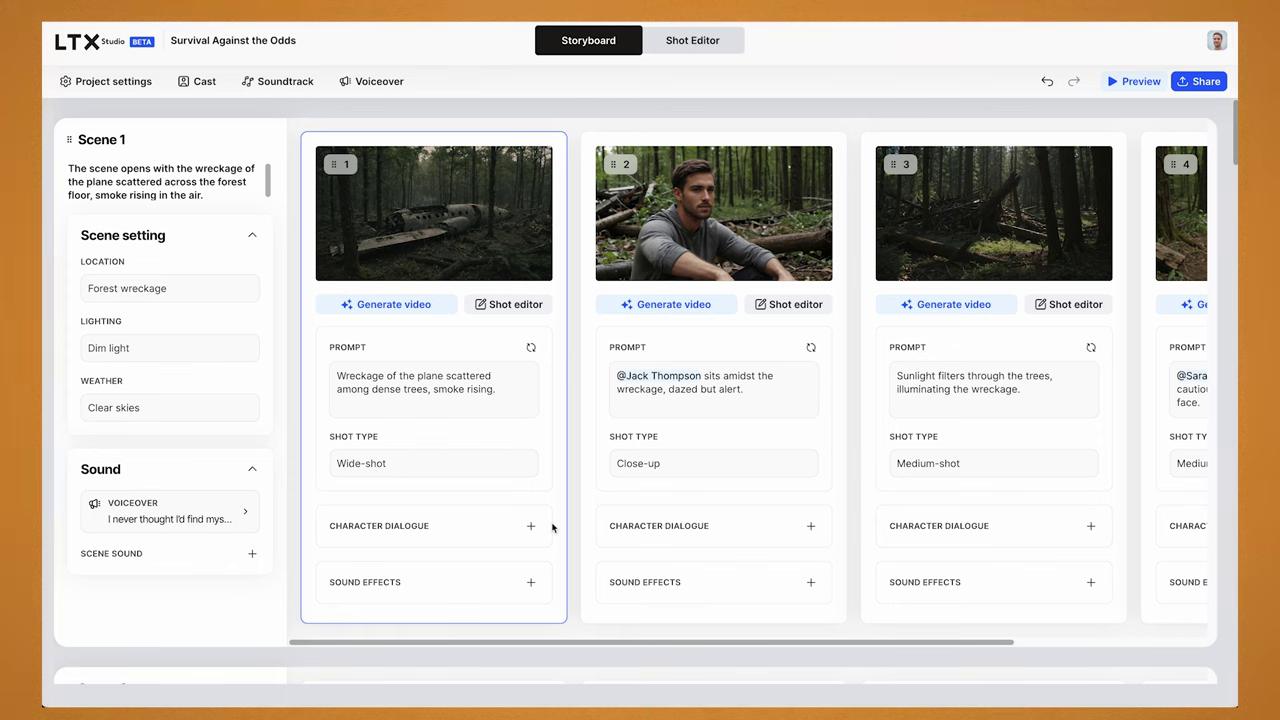
pyautogui.click(498, 306)
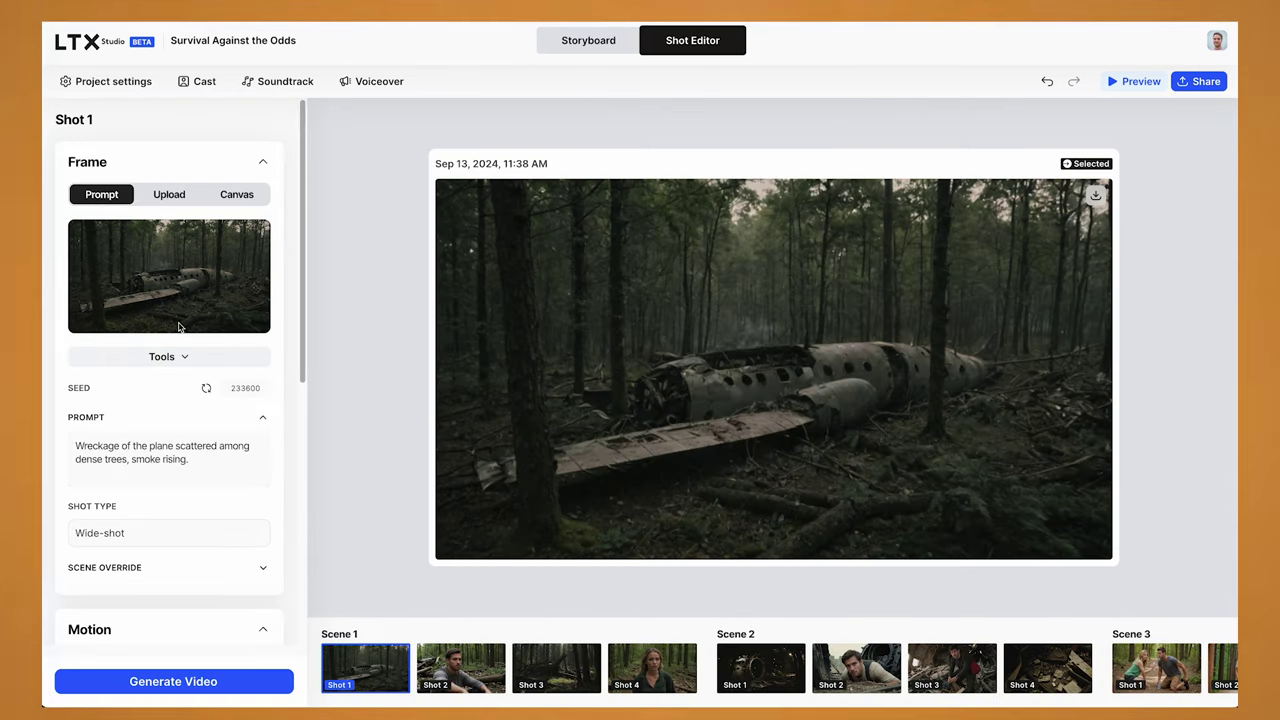
pyautogui.click(169, 194)
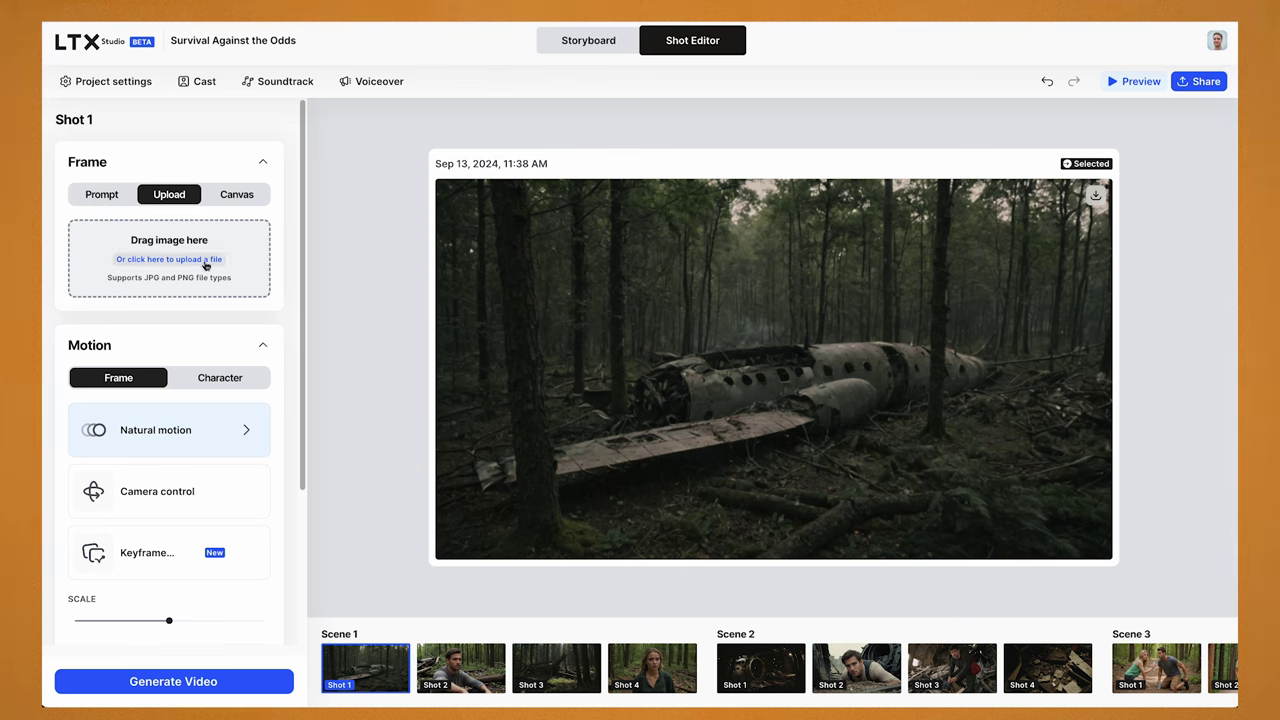
pyautogui.click(239, 195)
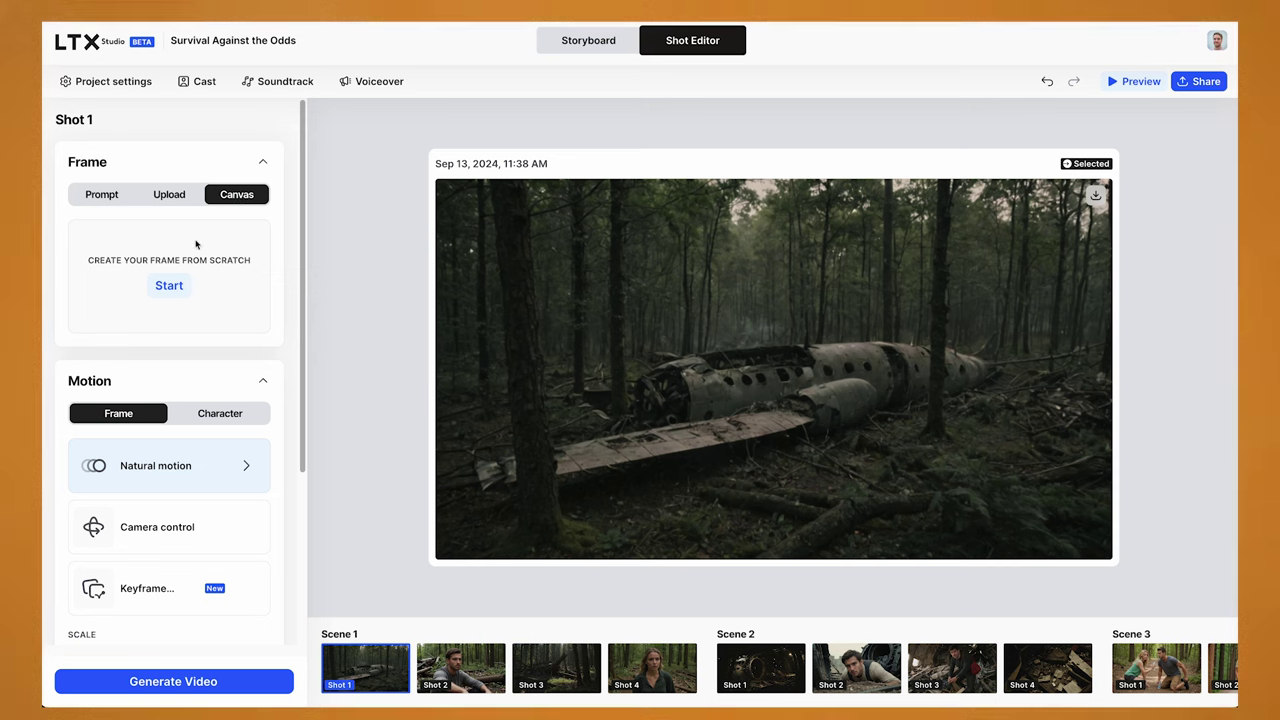
pyautogui.click(108, 196)
pyautogui.click(163, 357)
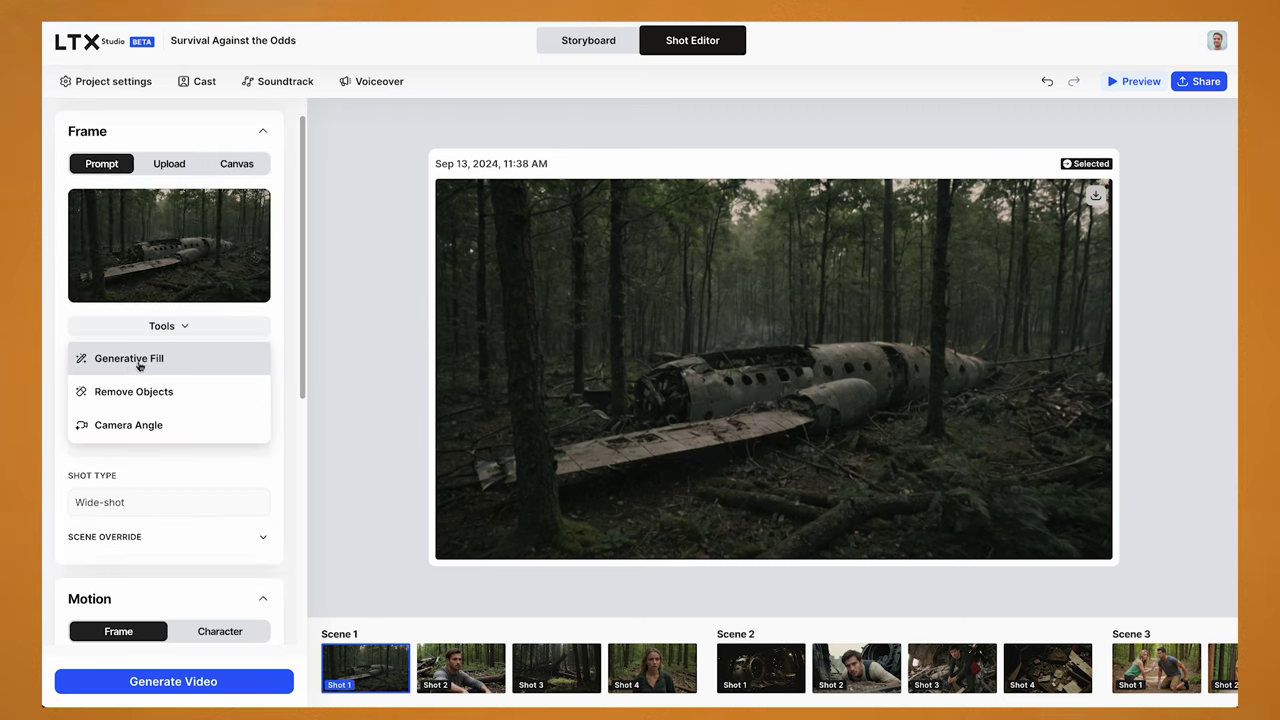
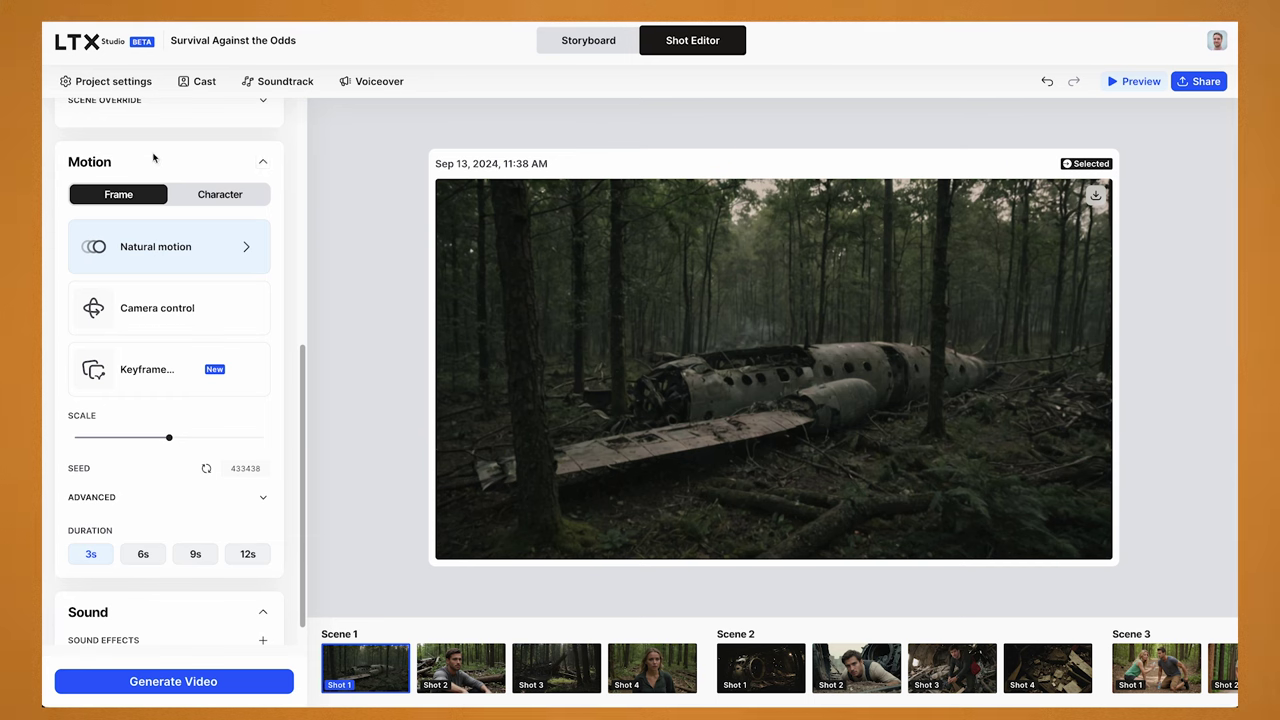
# Step: Examine shot 1's motion presets and advanced frame rate options, keeping Natural motion and 24 fps
pyautogui.click(213, 247)
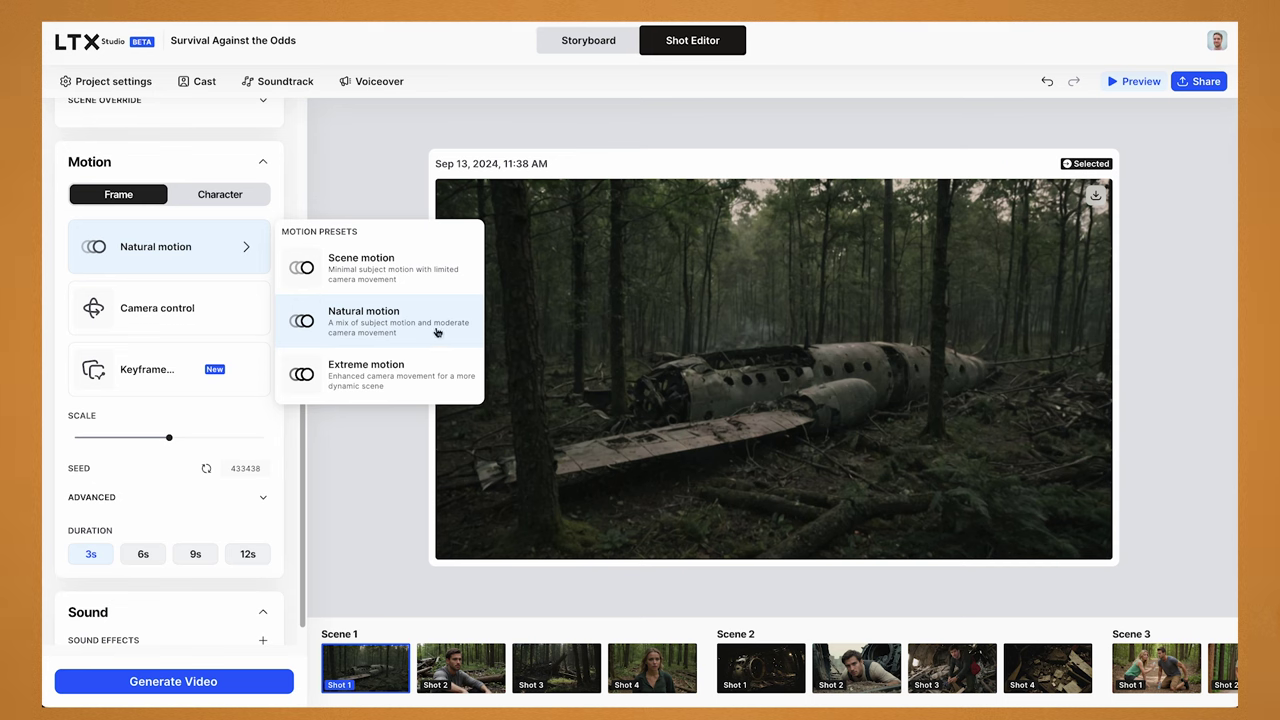
pyautogui.click(161, 477)
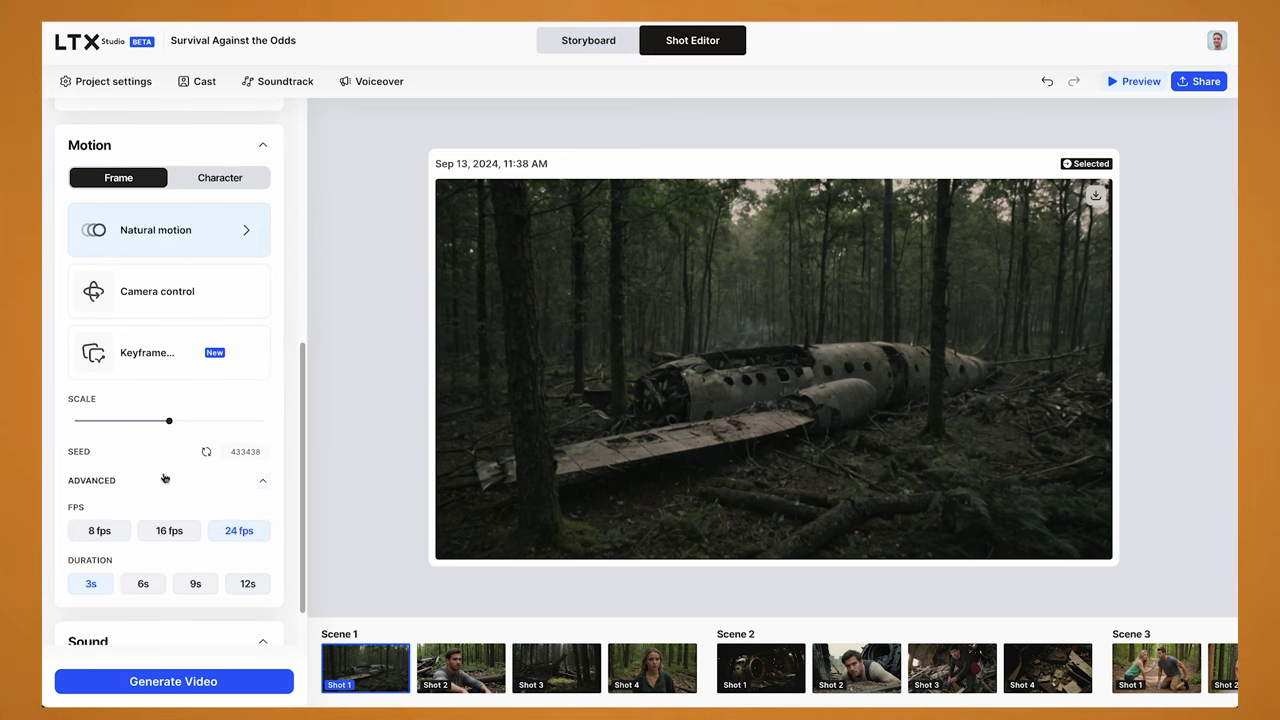
pyautogui.click(263, 480)
pyautogui.click(263, 480)
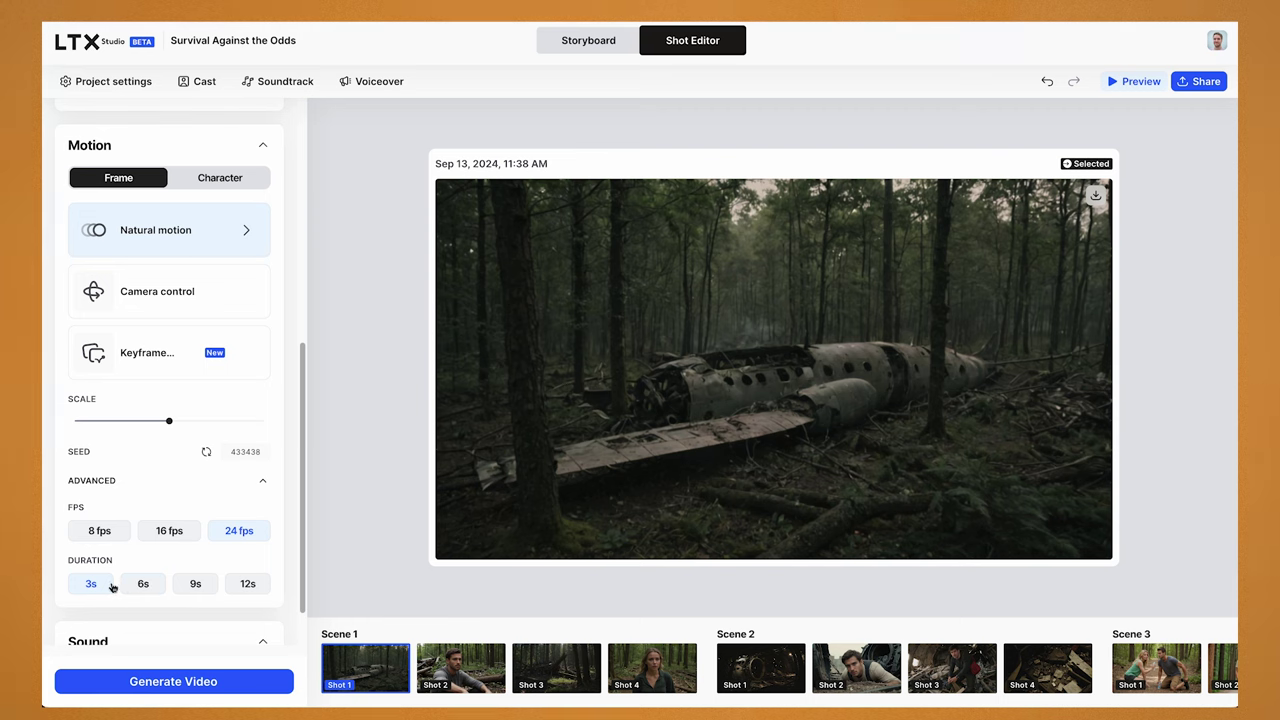
# Step: Search the sound effects for "forest", preview Forest Ambience 02 and add it to shot 1
pyautogui.scroll(-2, 267, 531)
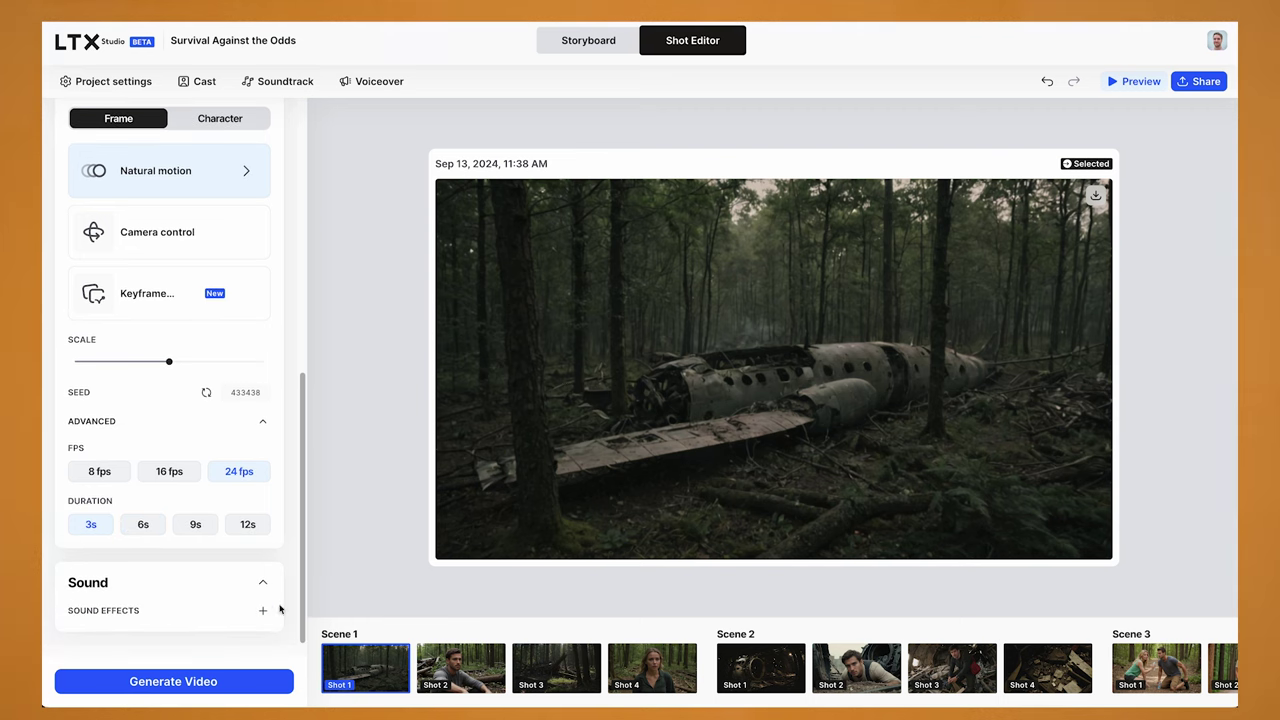
pyautogui.click(263, 612)
pyautogui.scroll(-1, 191, 620)
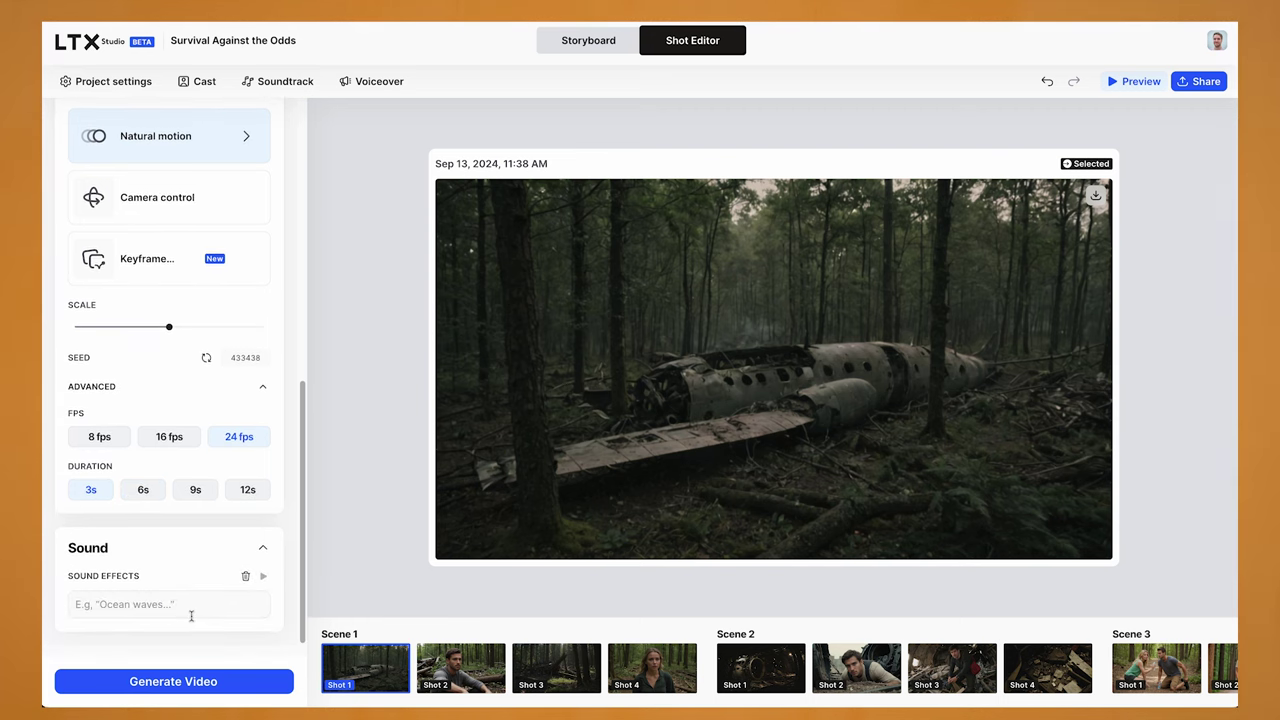
pyautogui.click(188, 607)
pyautogui.write('forest')
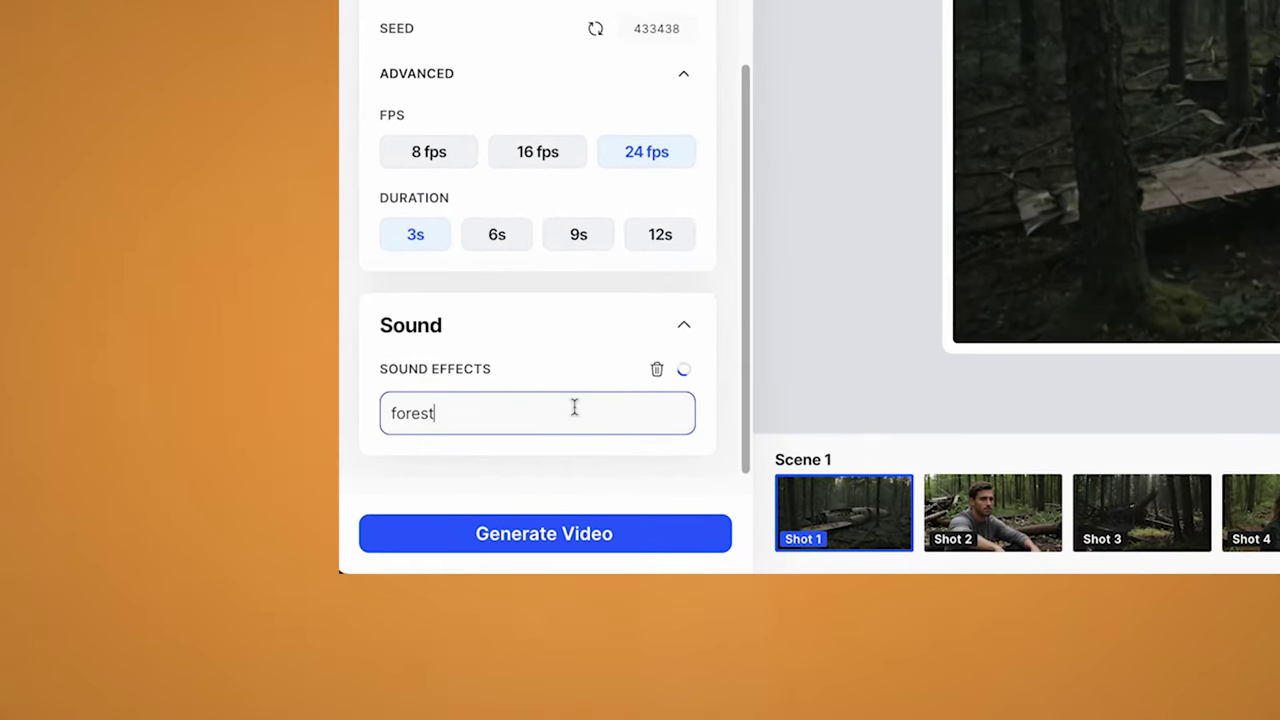
pyautogui.scroll(-3, 594, 410)
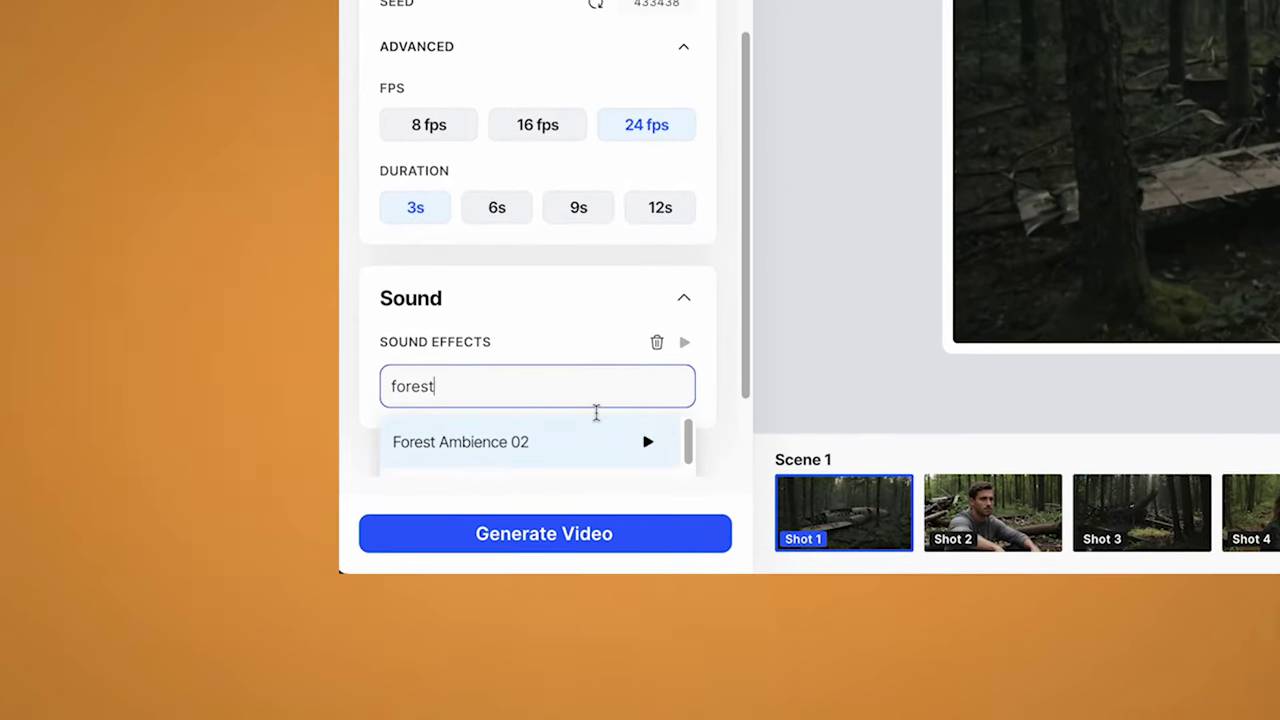
pyautogui.scroll(-1, 628, 376)
pyautogui.scroll(1, 628, 374)
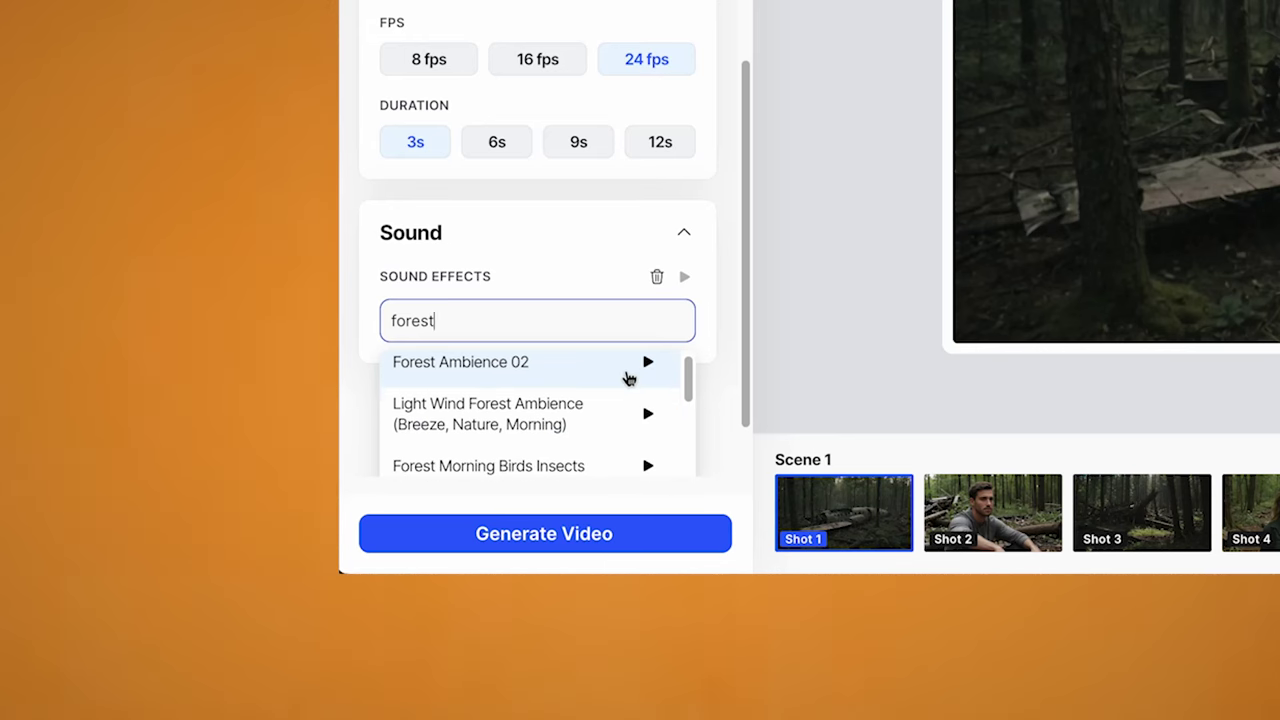
pyautogui.scroll(-2, 726, 383)
pyautogui.click(649, 271)
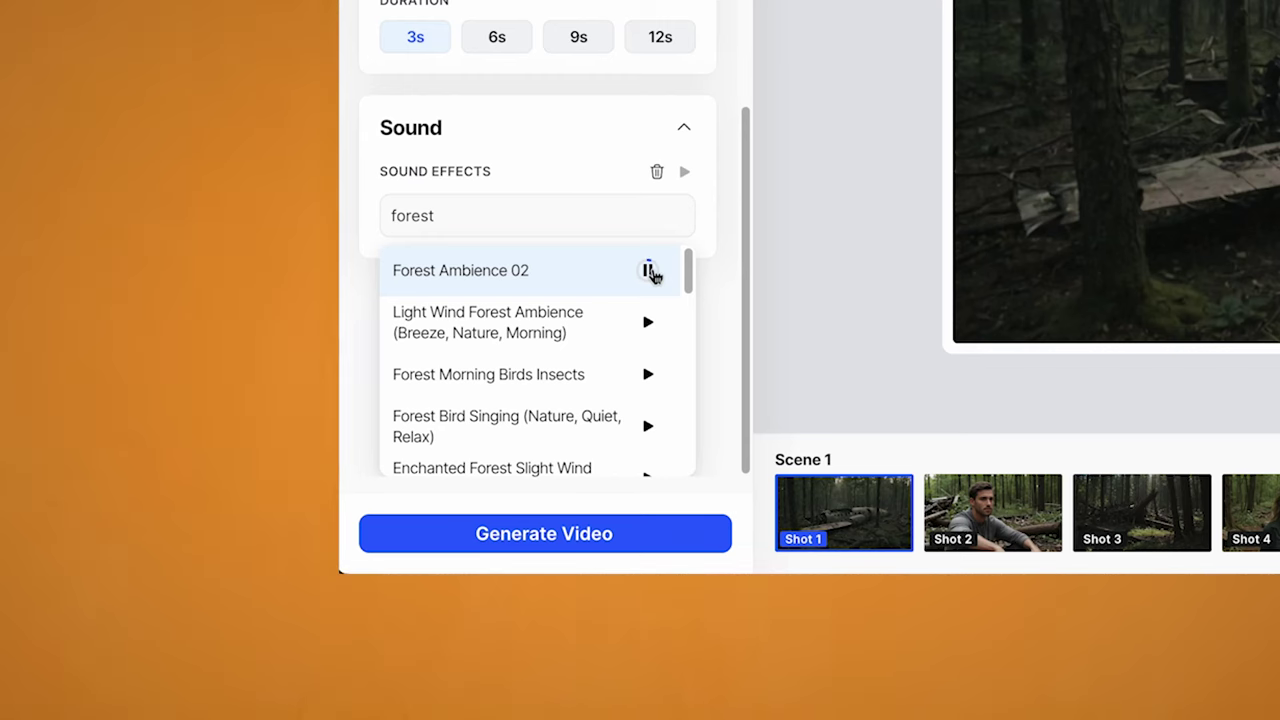
pyautogui.click(526, 277)
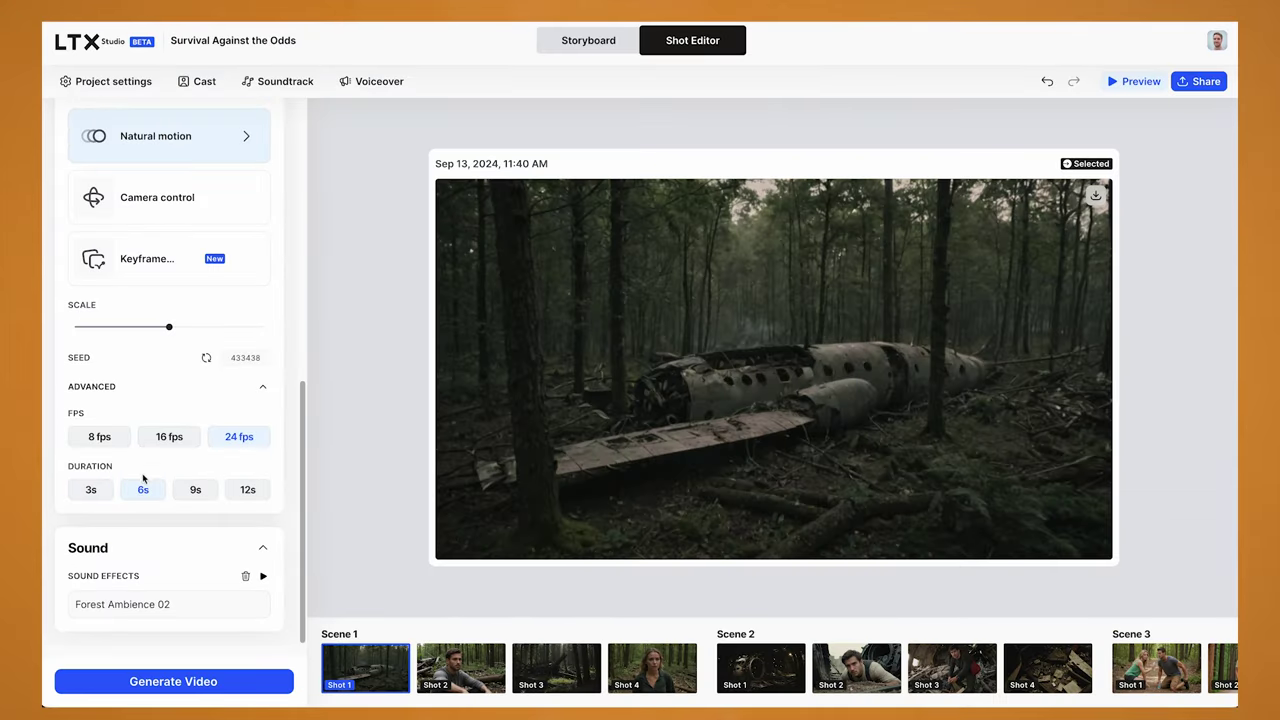
# Step: Examine the camera control presets for shot 1, leaving without applying one
pyautogui.scroll(2, 237, 243)
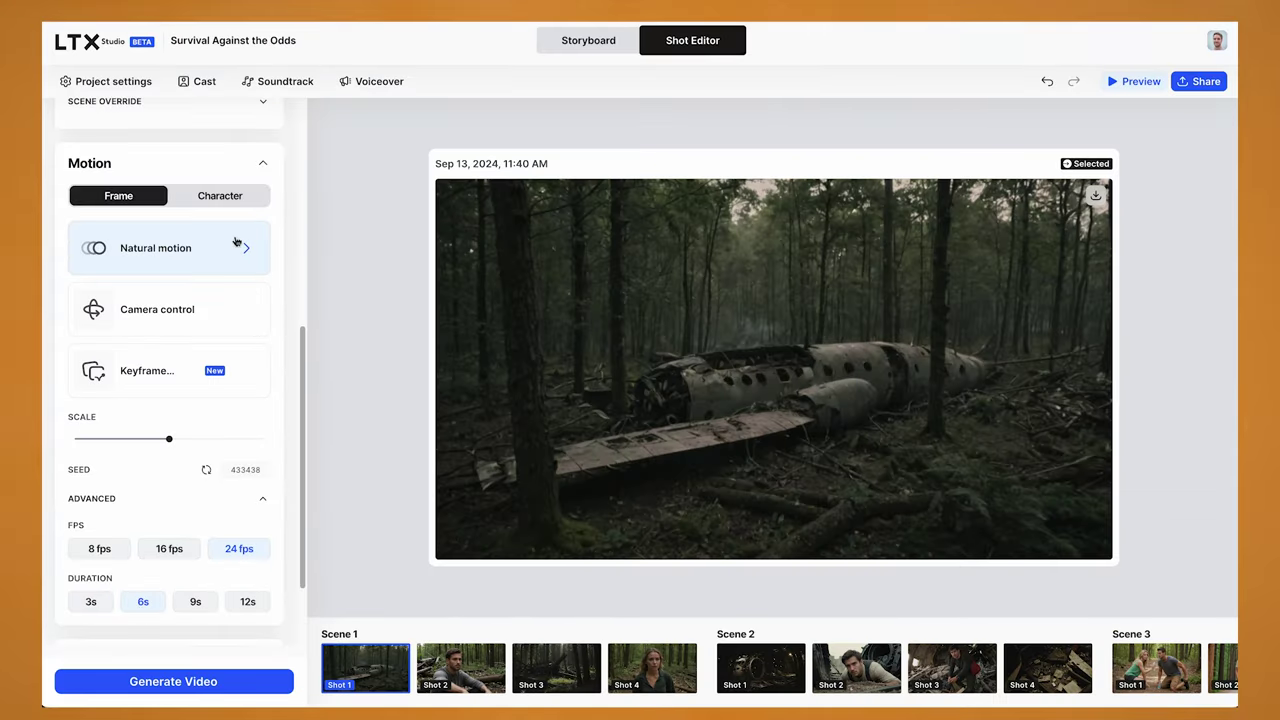
pyautogui.click(148, 313)
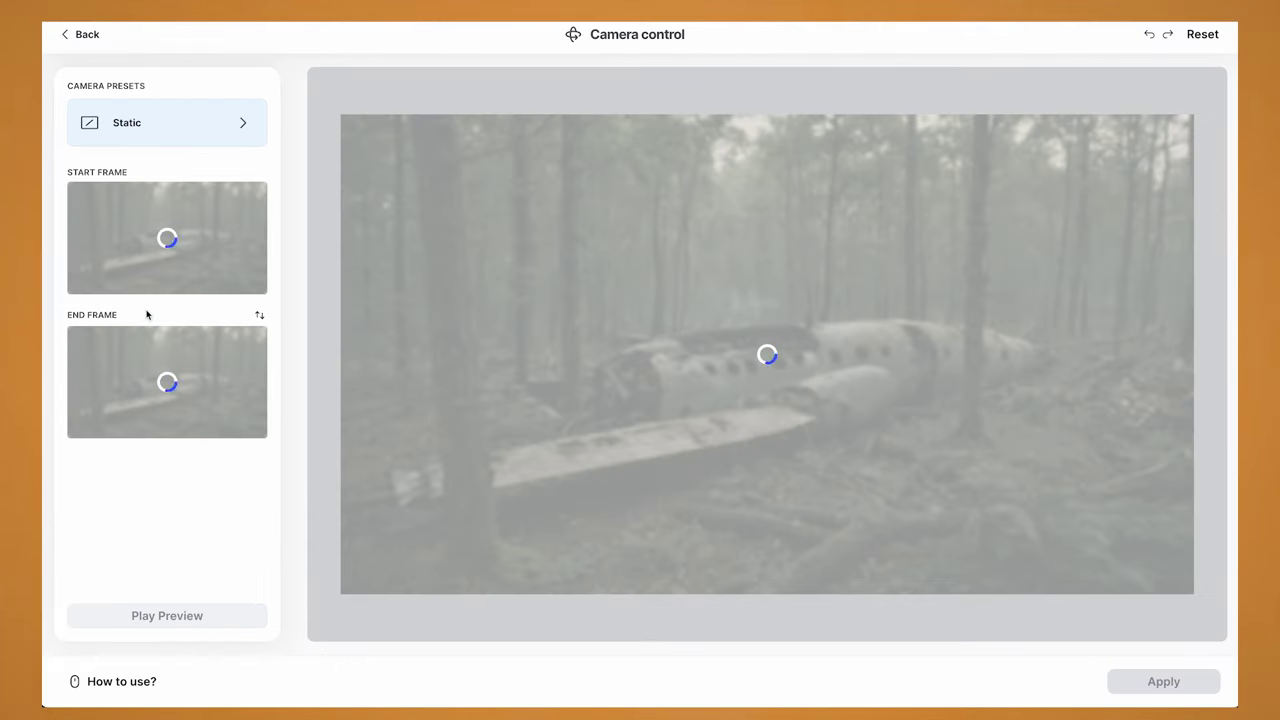
pyautogui.click(223, 126)
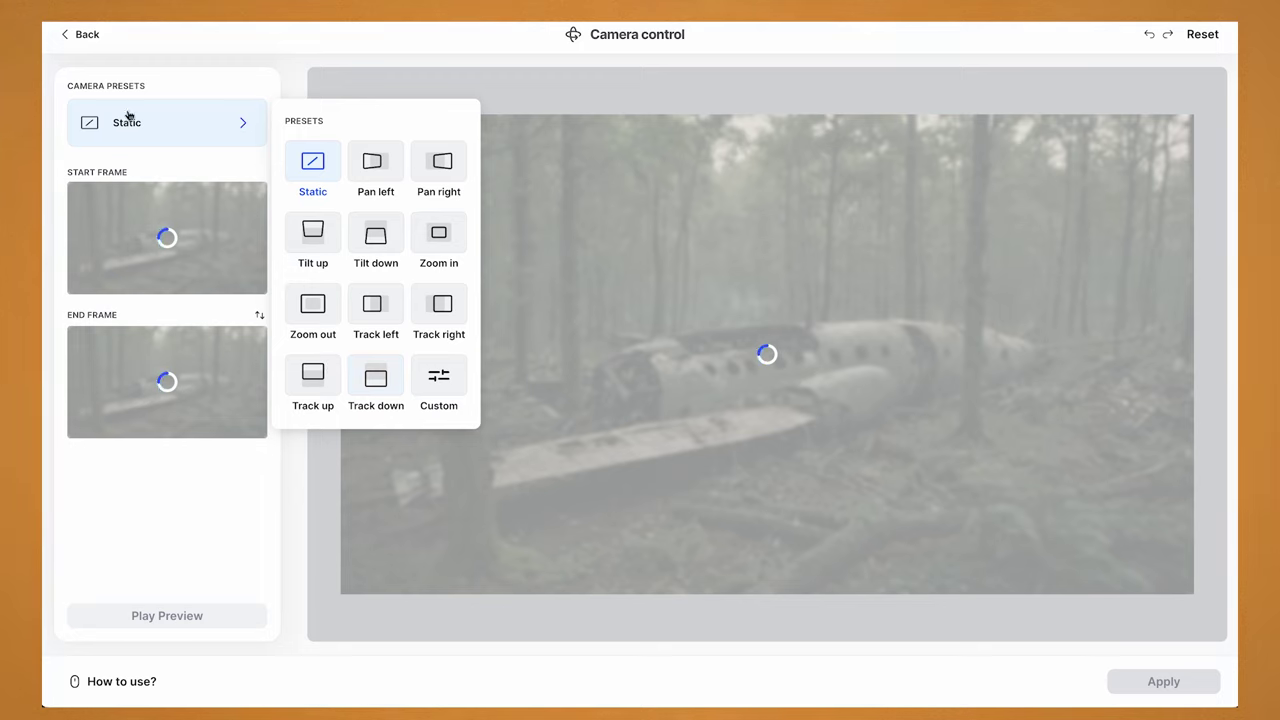
pyautogui.click(80, 36)
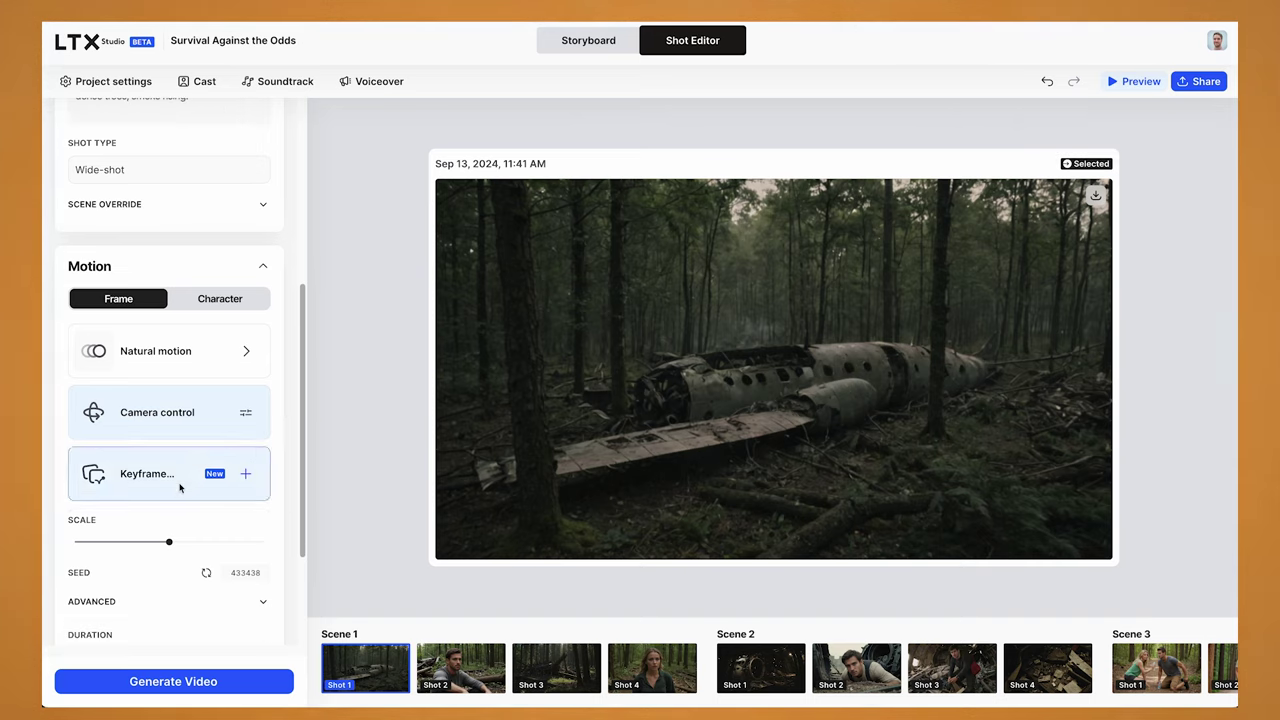
# Step: Examine the start and end frames in shot 1's keyframe control and return to the Shot Editor without applying changes
pyautogui.click(181, 489)
pyautogui.click(169, 152)
pyautogui.click(115, 290)
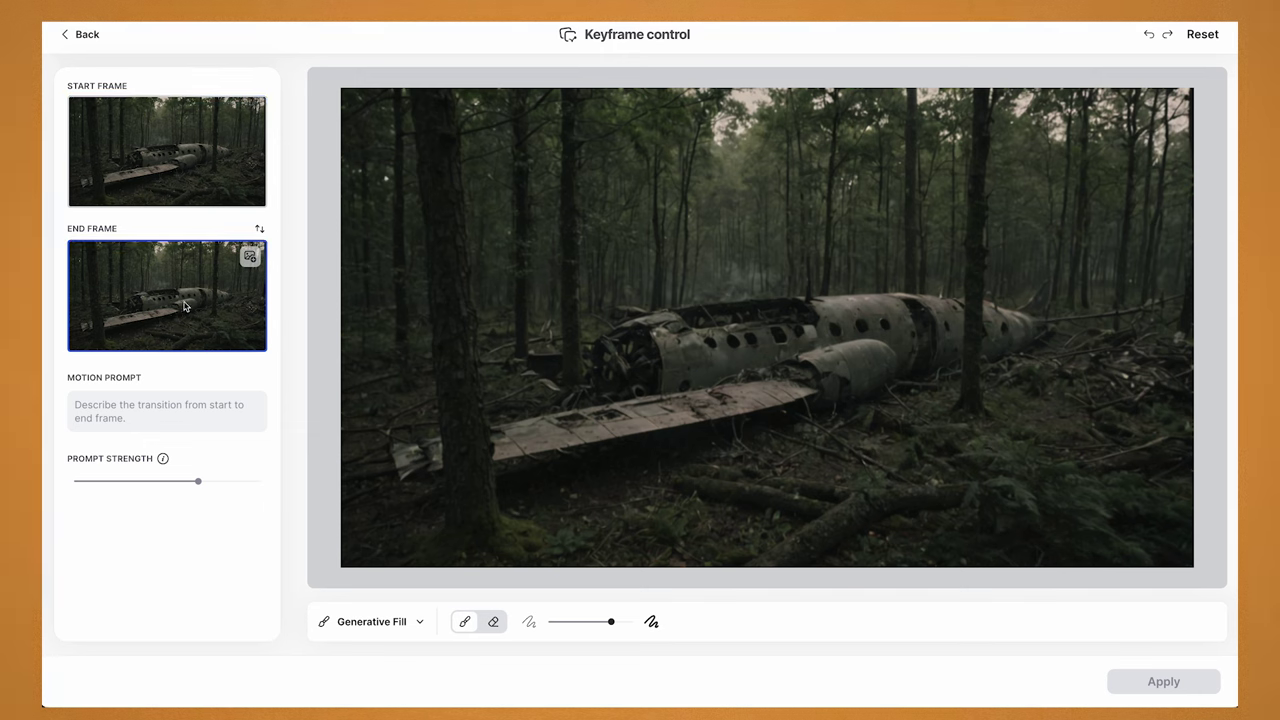
pyautogui.click(180, 161)
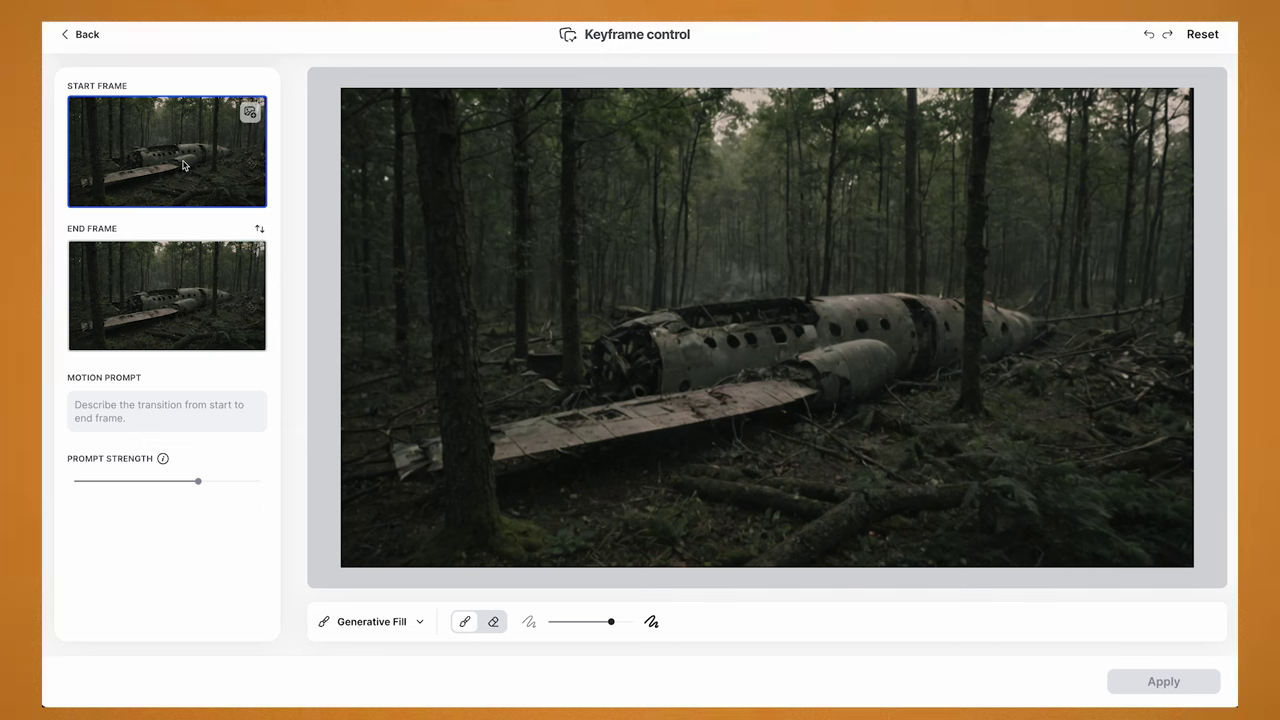
pyautogui.click(198, 322)
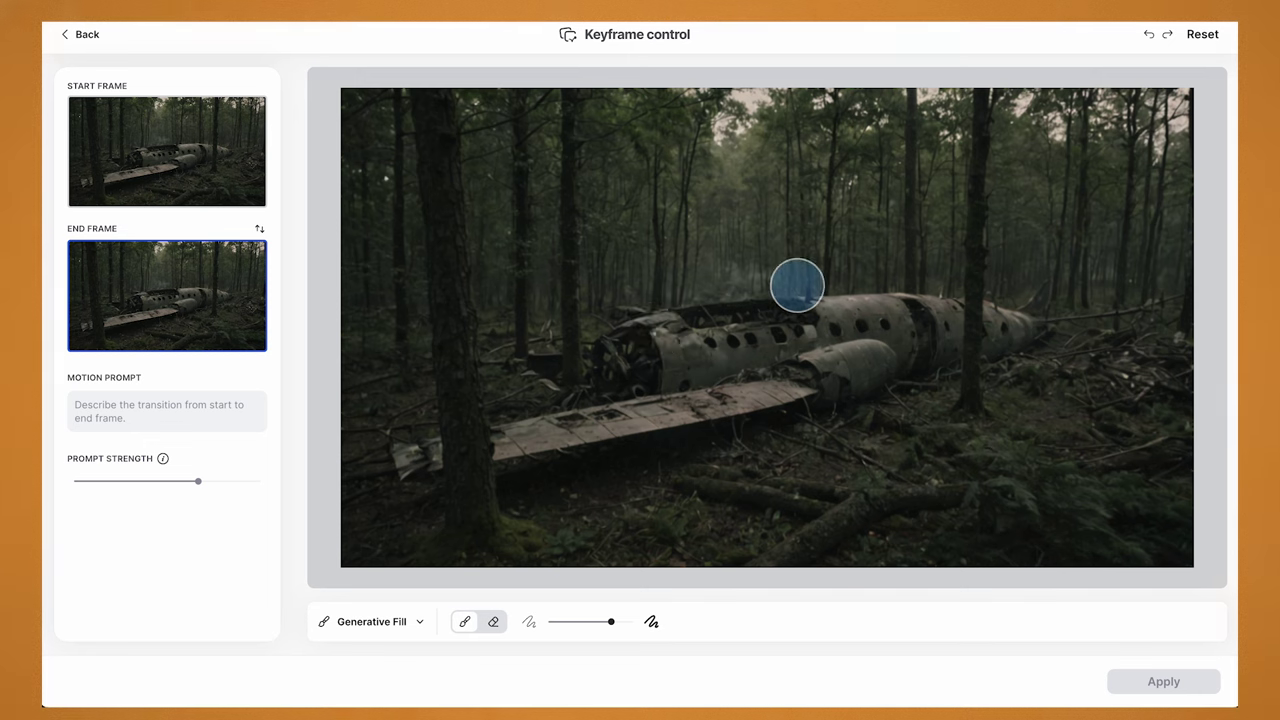
pyautogui.moveTo(185, 276)
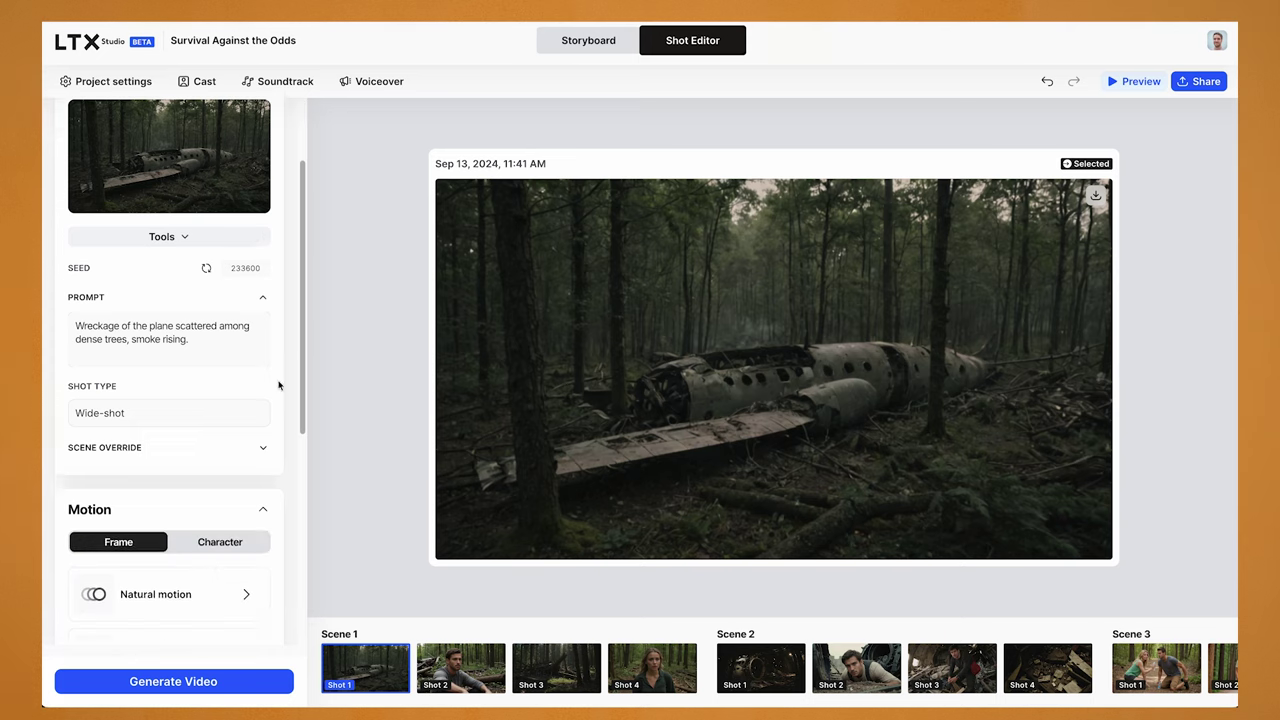
# Step: Switch shot 1 back to Natural motion and generate its video previews
pyautogui.scroll(-4, 277, 380)
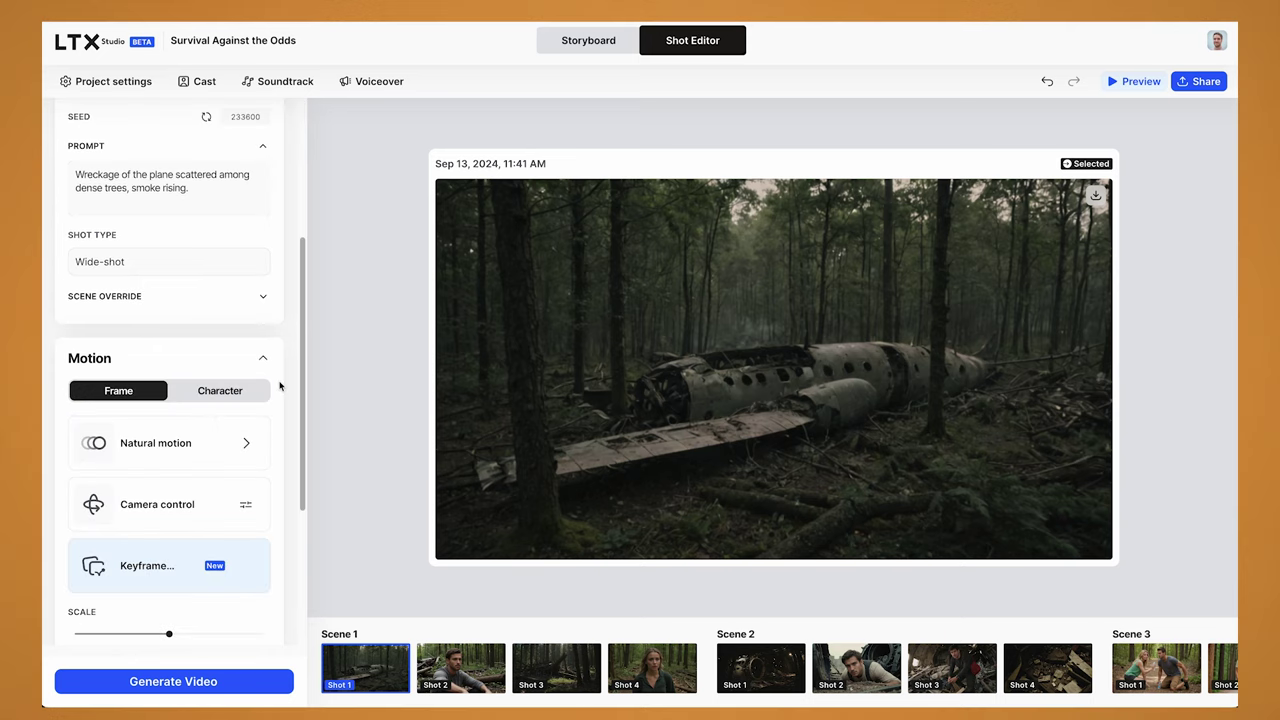
pyautogui.click(208, 398)
pyautogui.click(332, 474)
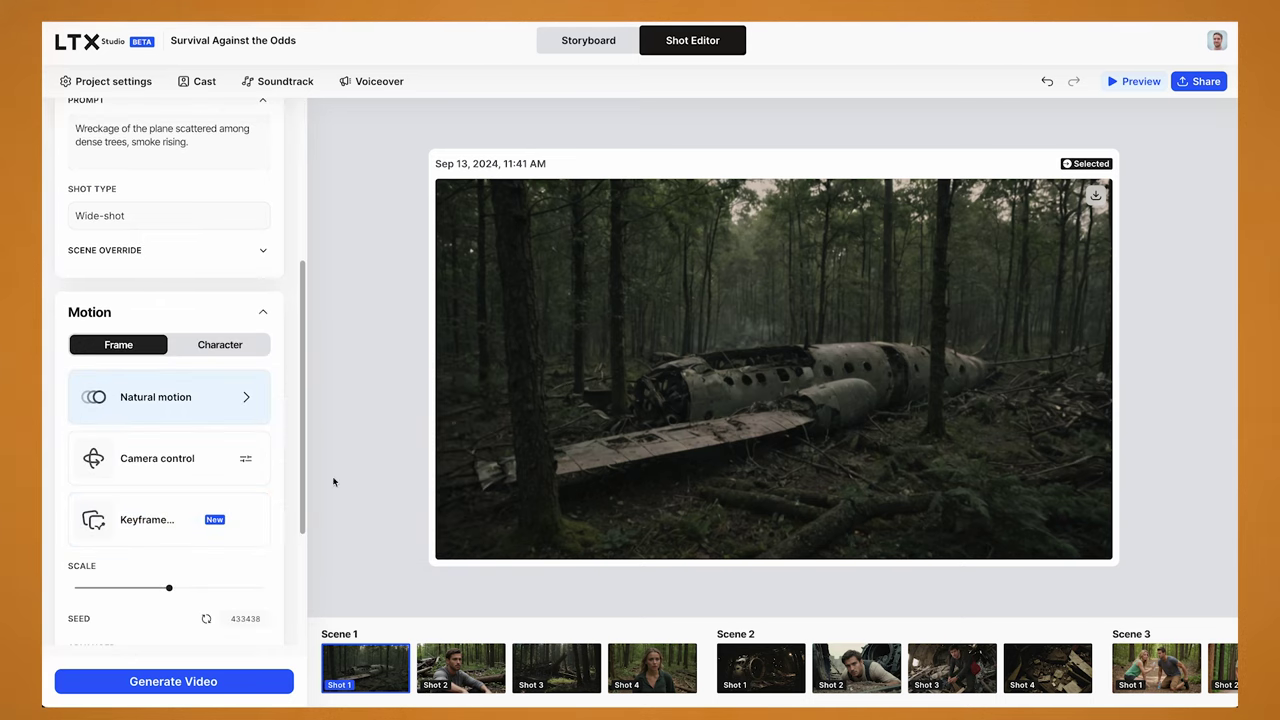
pyautogui.scroll(-2, 289, 403)
pyautogui.scroll(-1, 275, 548)
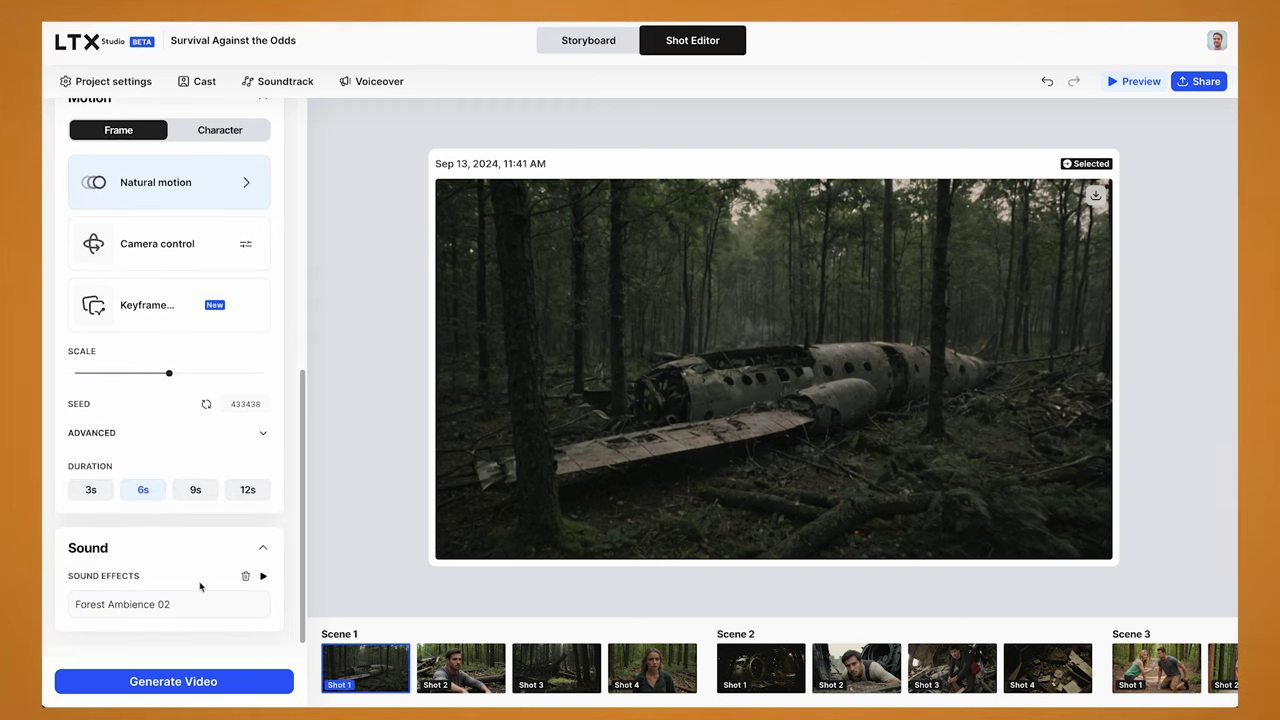
pyautogui.click(203, 683)
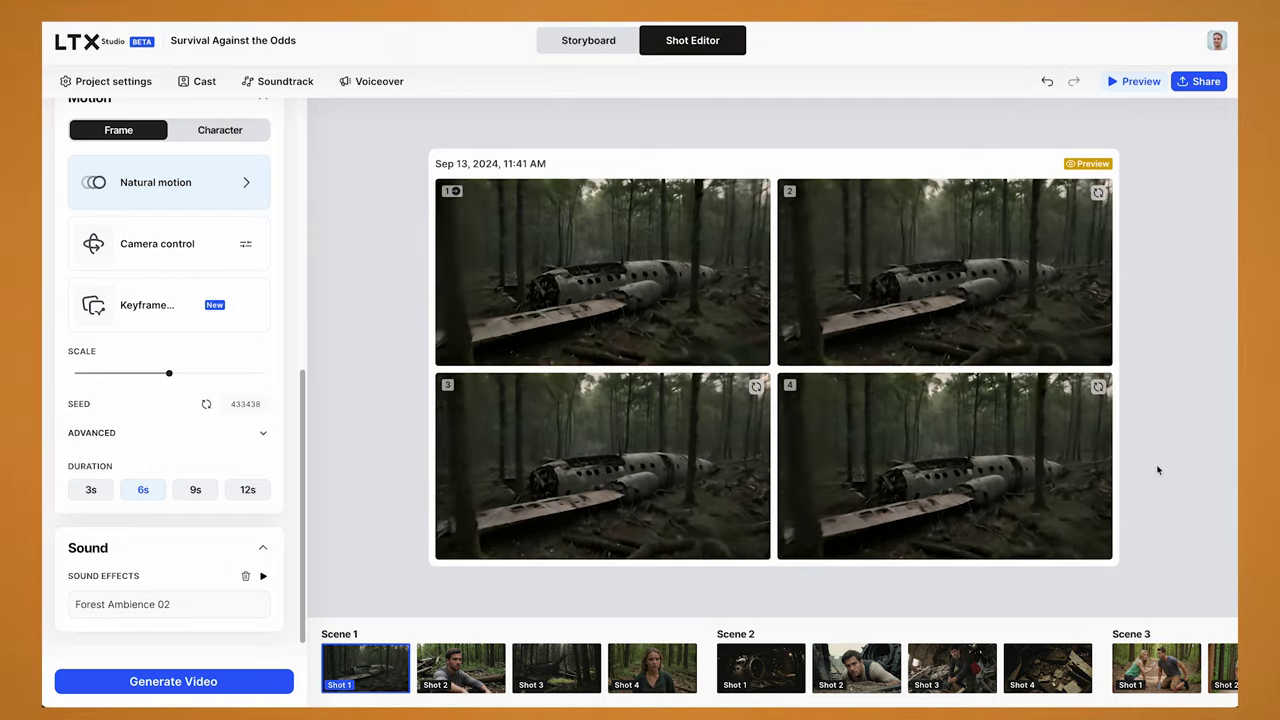
# Step: Generate the full video for shot 1 from preview 4 and play it
pyautogui.moveTo(951, 553)
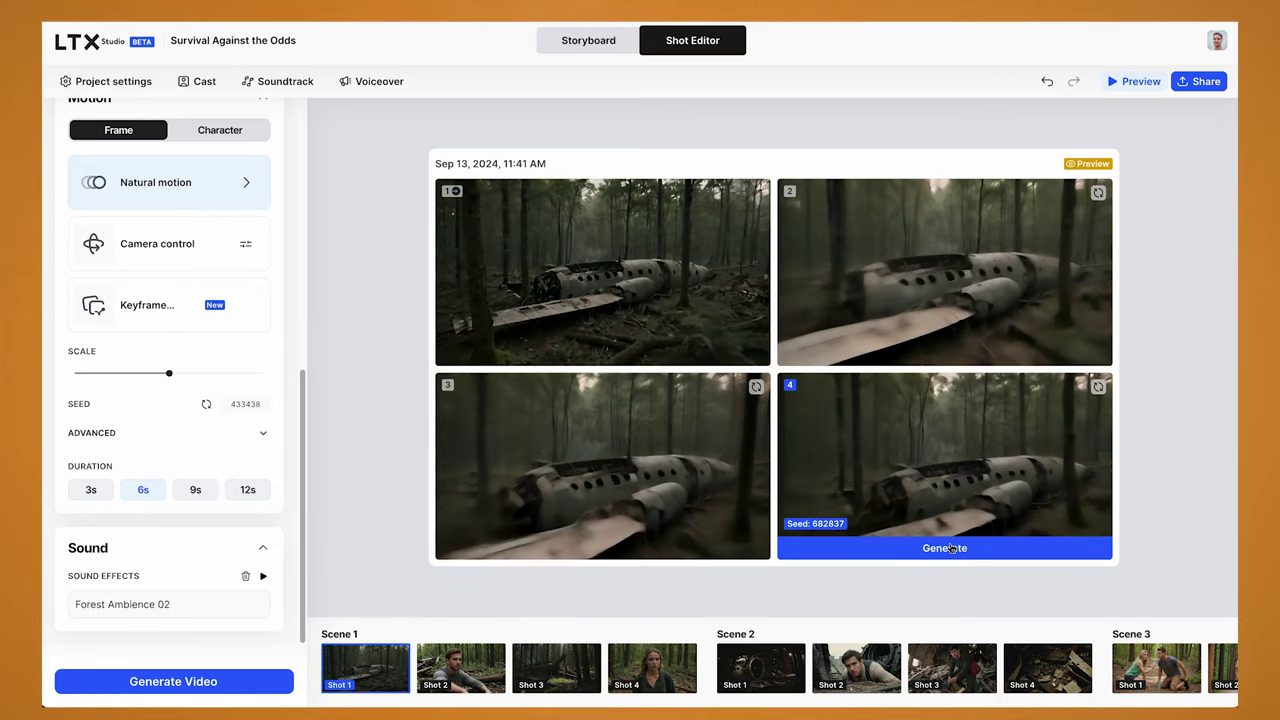
pyautogui.click(951, 550)
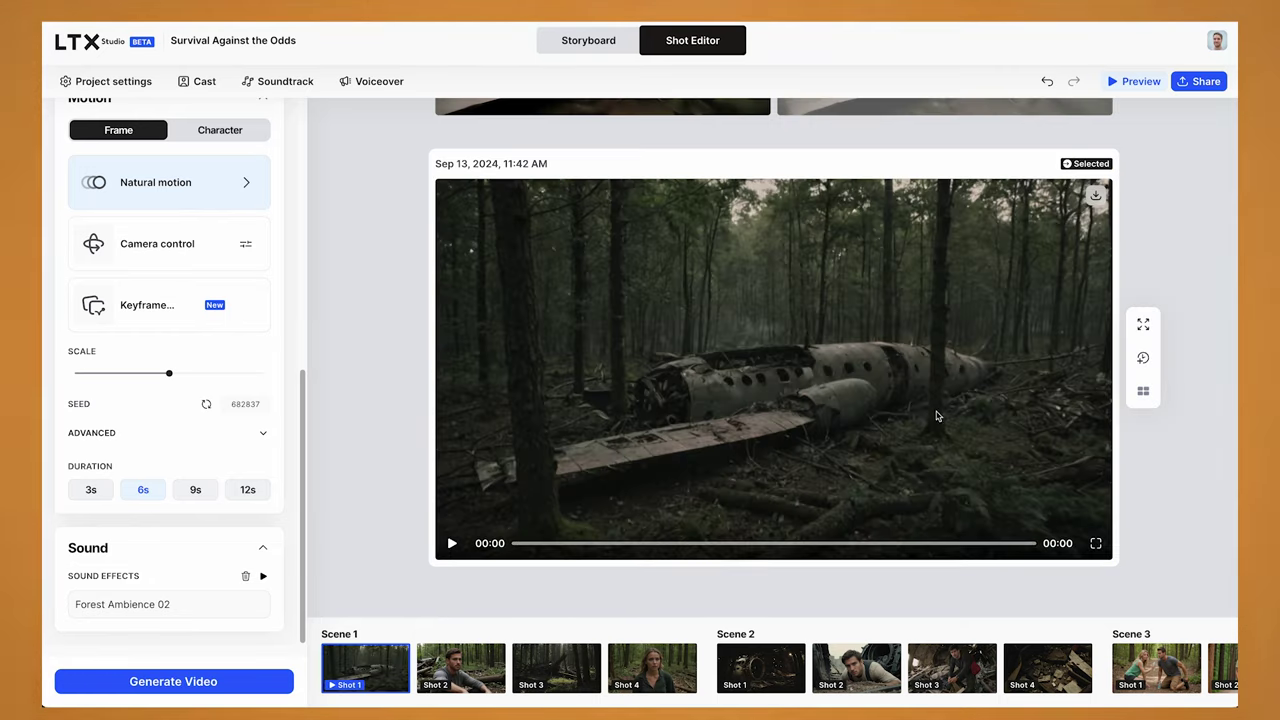
pyautogui.click(452, 543)
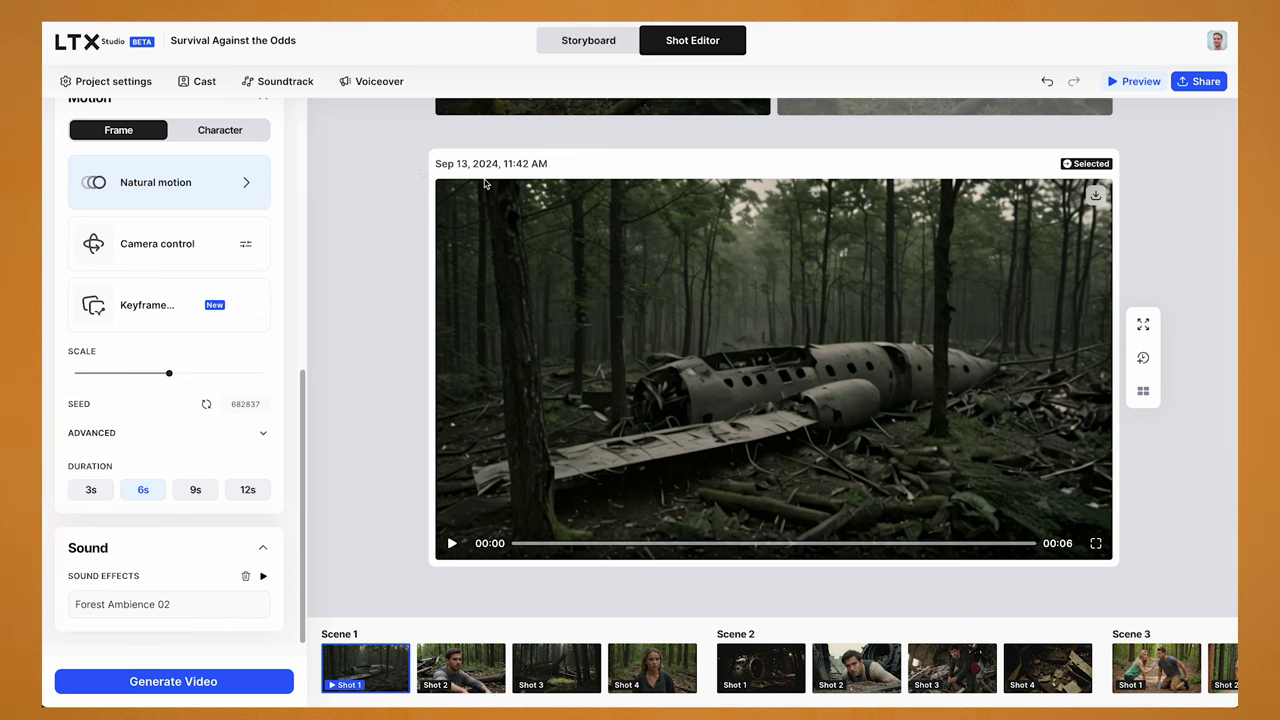
# Step: Return to the storyboard and examine the video style options in the project settings, keeping Standard
pyautogui.click(592, 45)
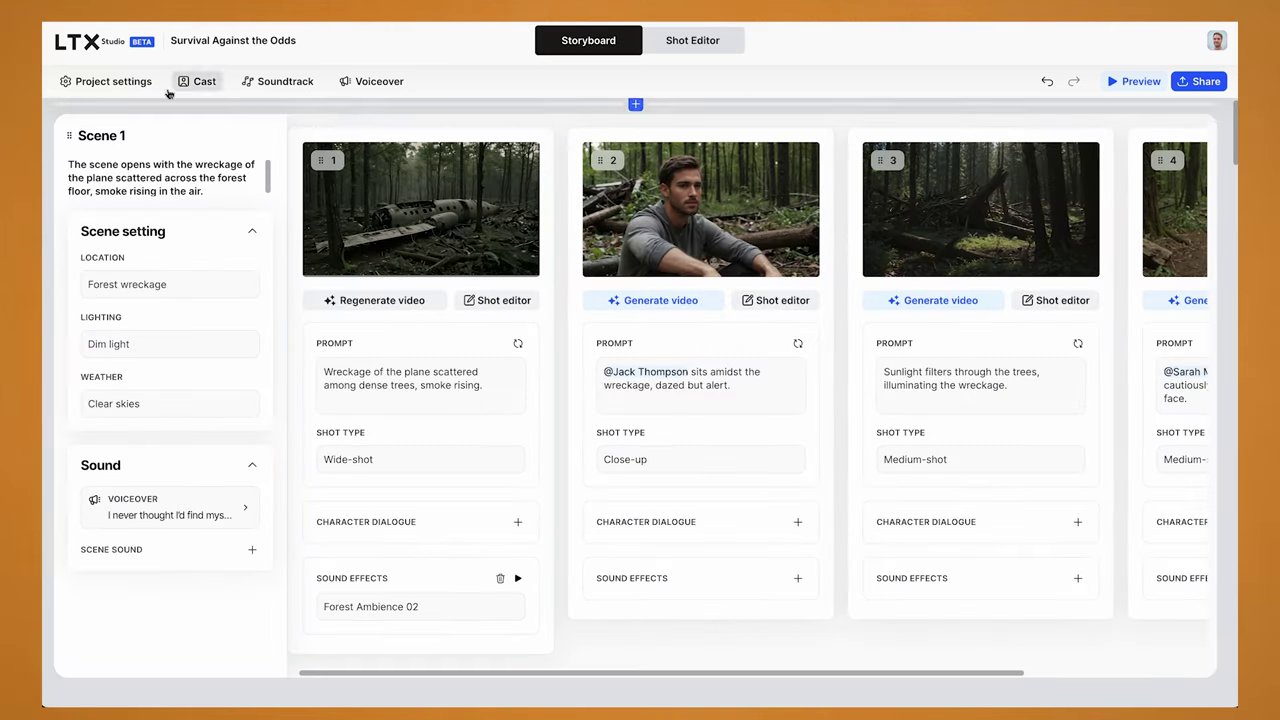
pyautogui.click(99, 85)
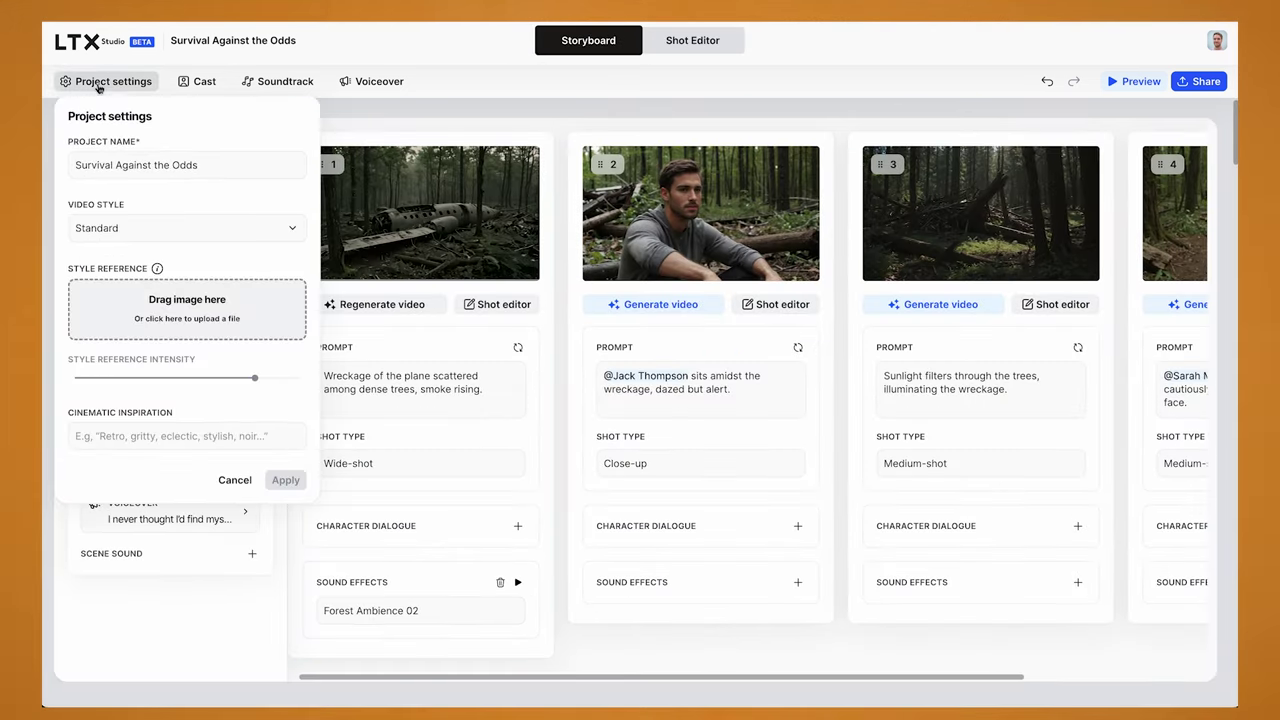
pyautogui.click(288, 226)
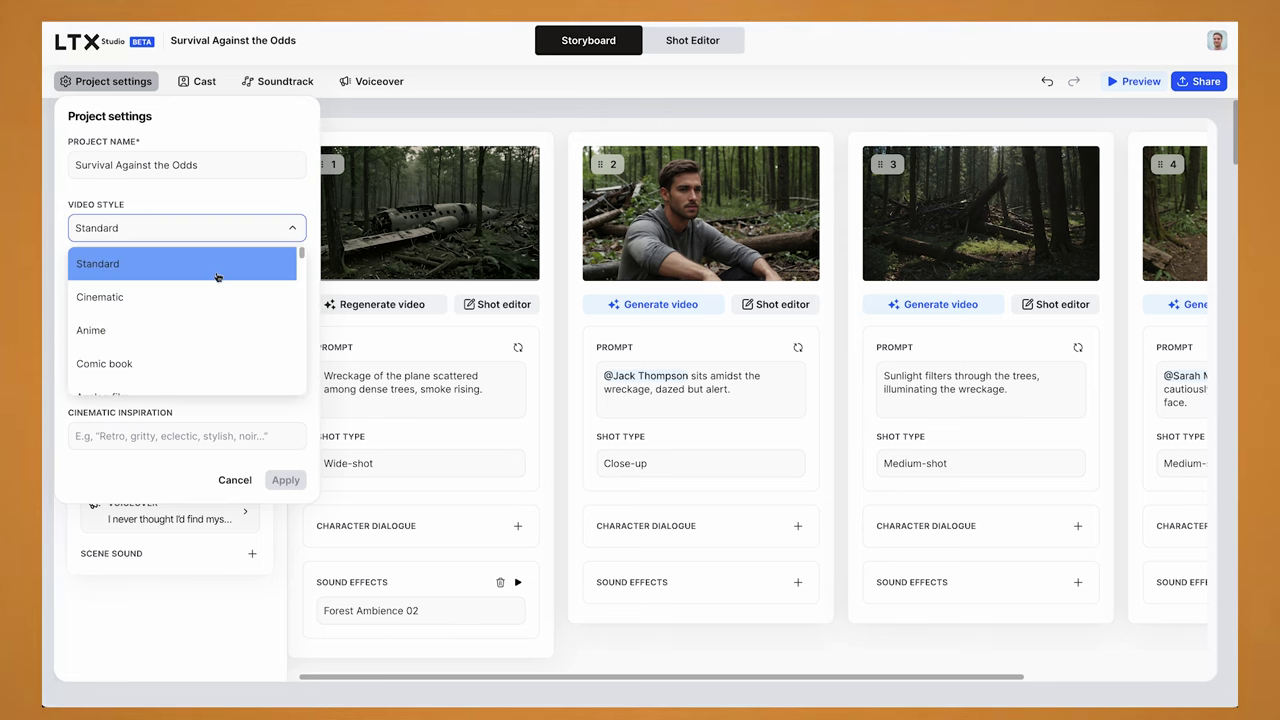
pyautogui.click(247, 224)
pyautogui.click(351, 124)
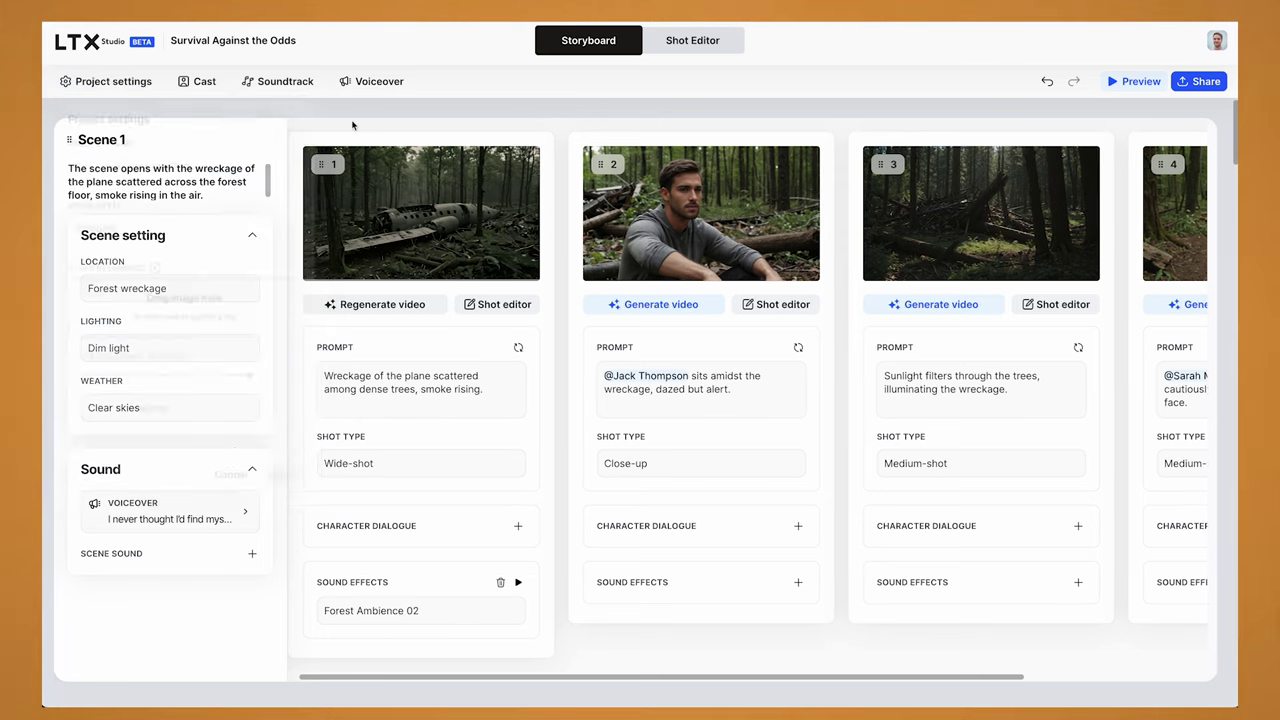
# Step: Review the project's cast and compare the search and upload options for the soundtrack
pyautogui.click(197, 81)
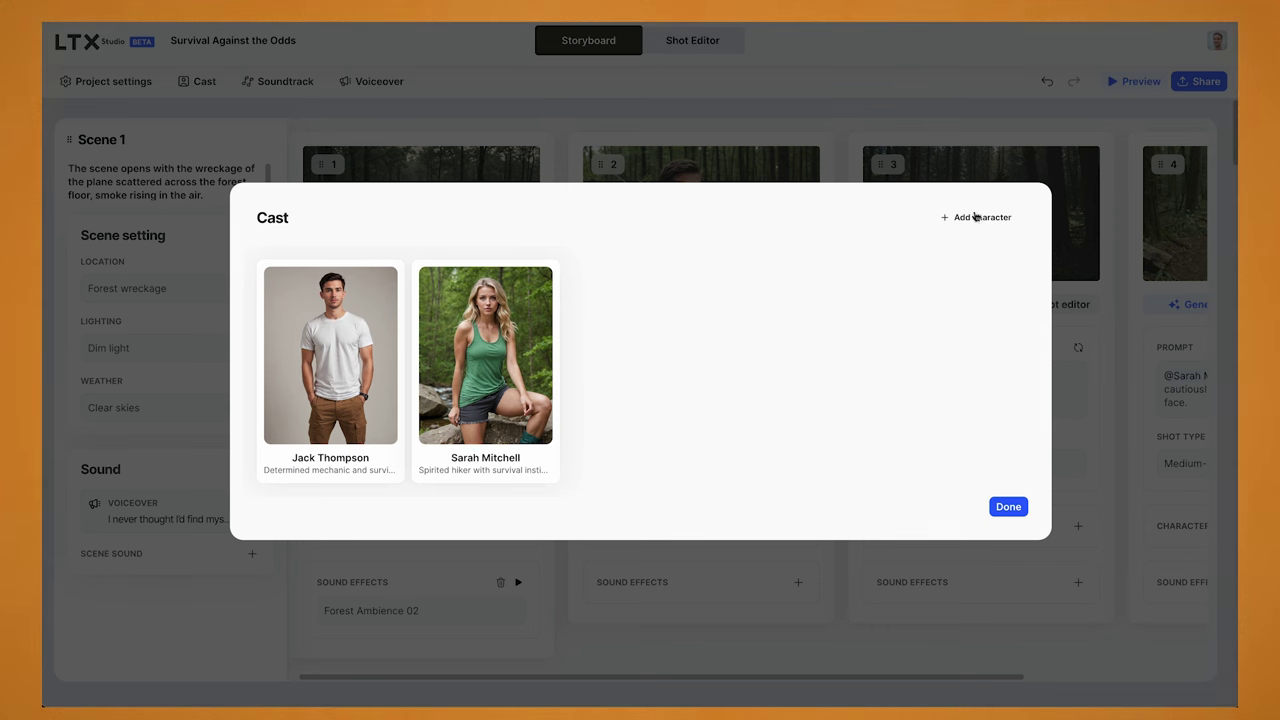
pyautogui.click(271, 84)
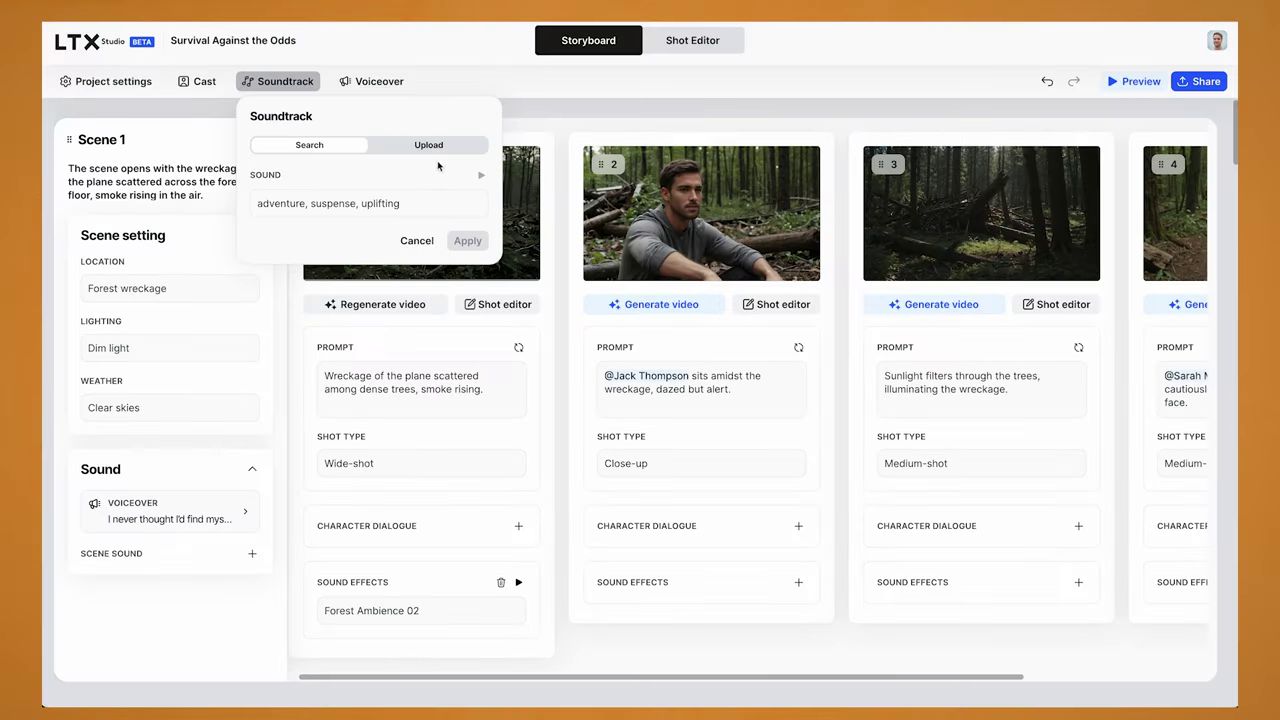
pyautogui.click(406, 148)
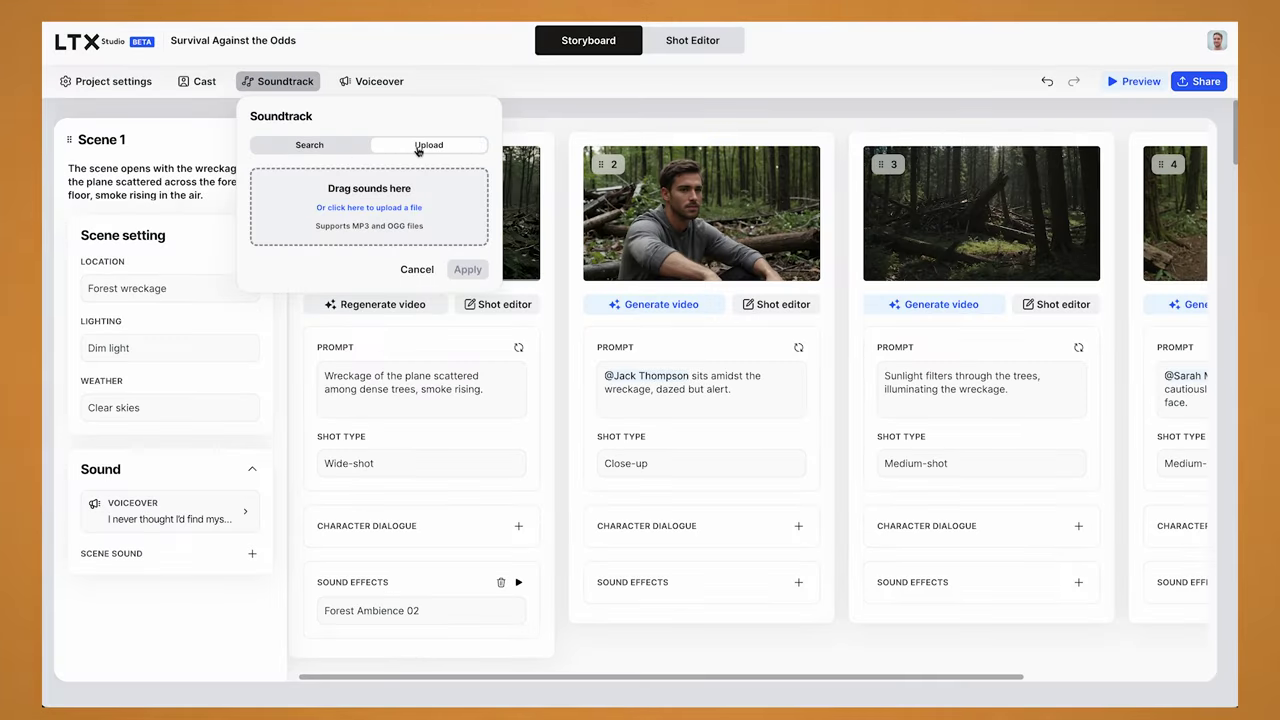
pyautogui.click(326, 147)
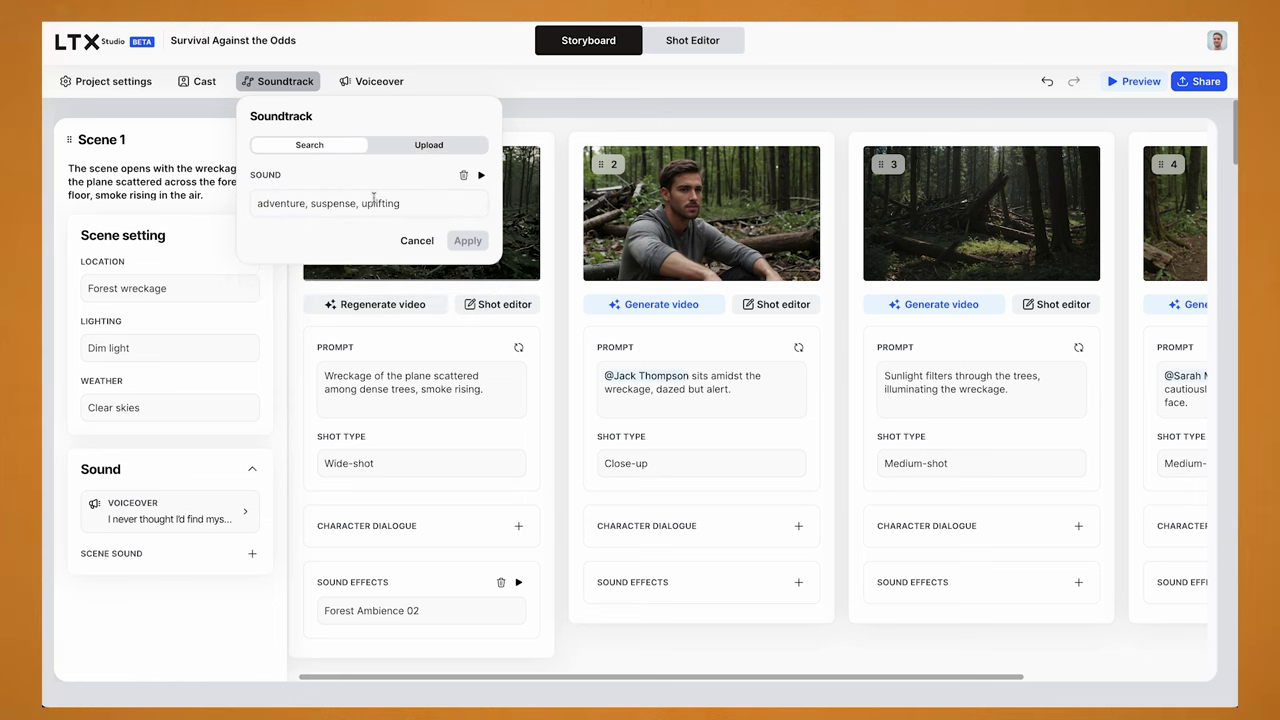
# Step: Examine the character and narrator voice options for the voiceover, and play scene 1's narration
pyautogui.click(380, 83)
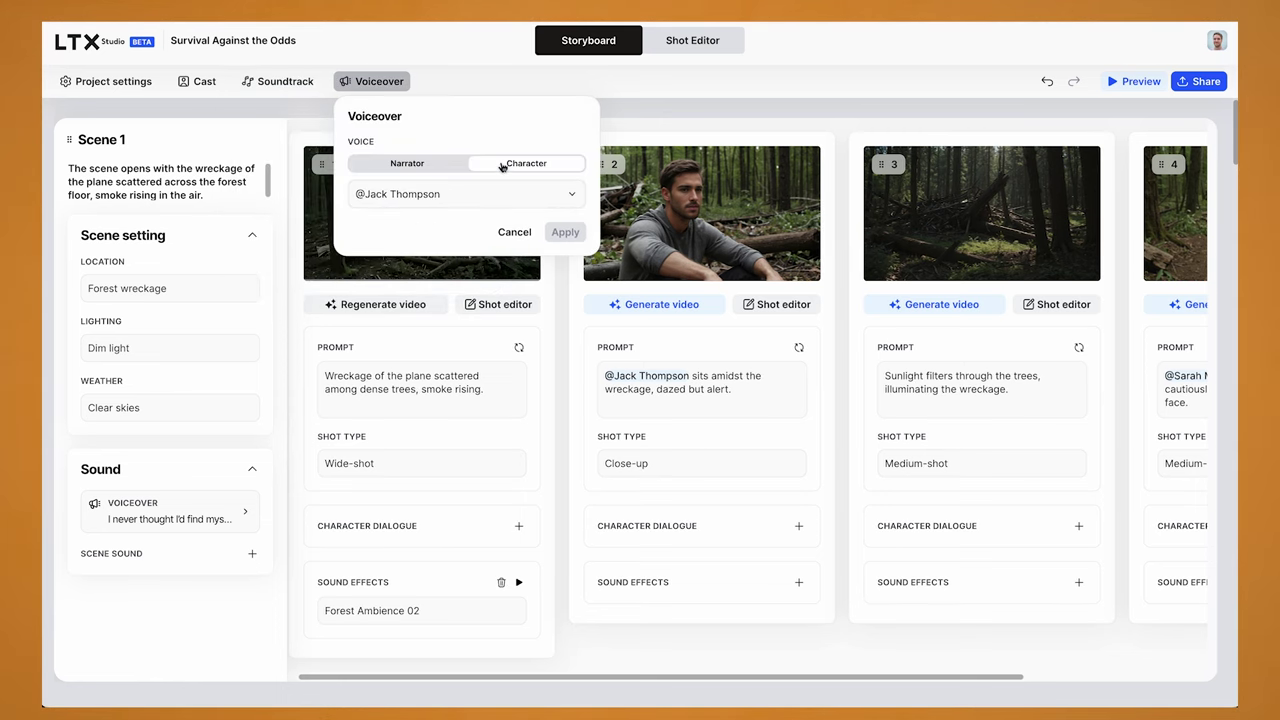
pyautogui.click(402, 167)
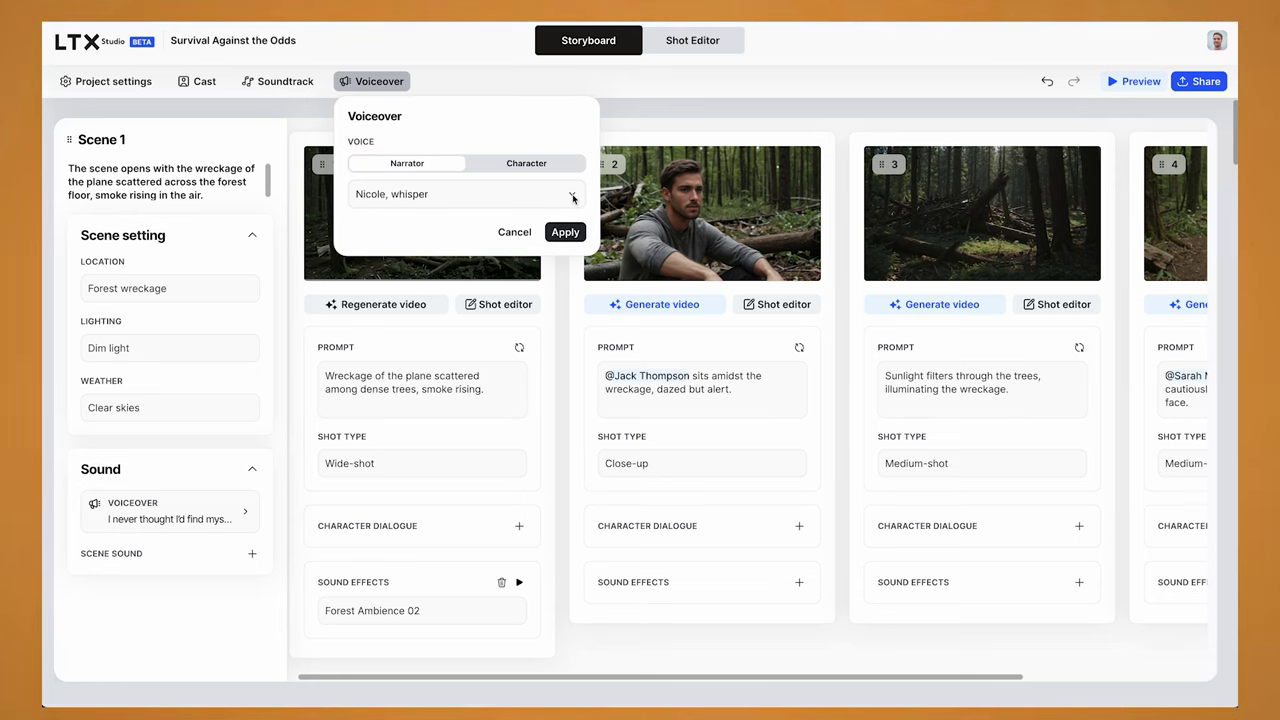
pyautogui.click(572, 195)
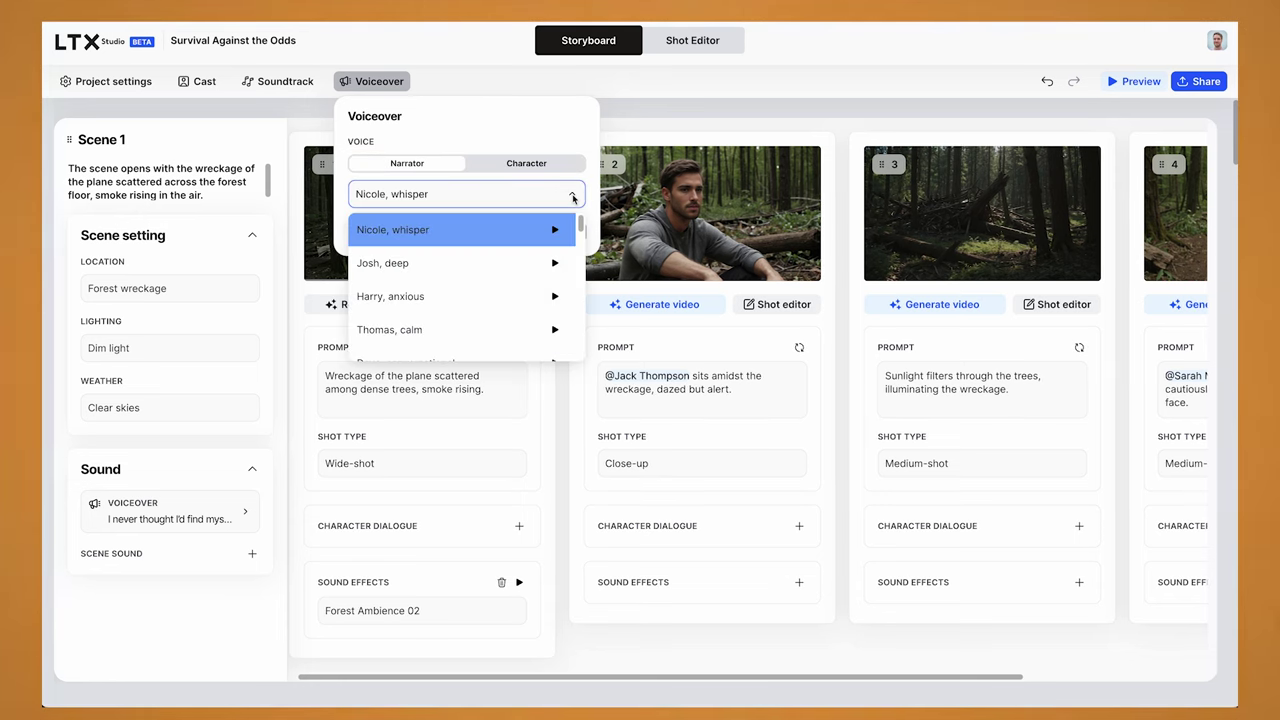
pyautogui.press('Escape')
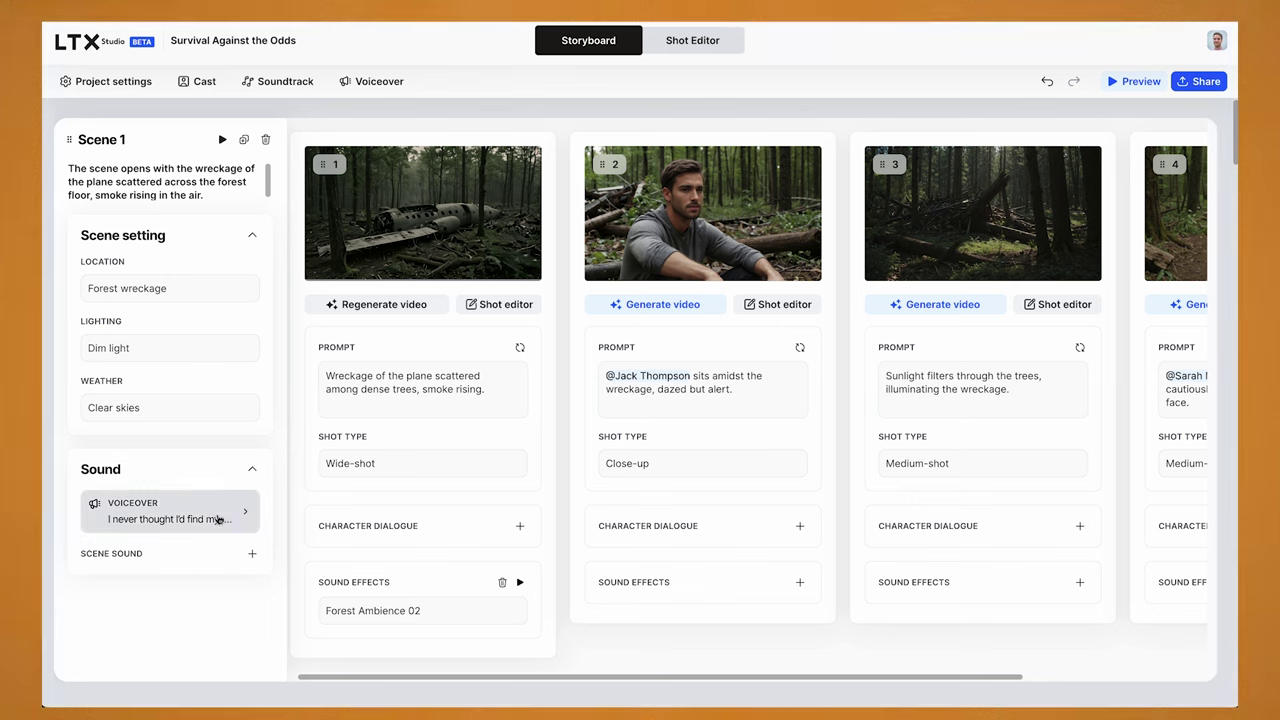
pyautogui.click(218, 519)
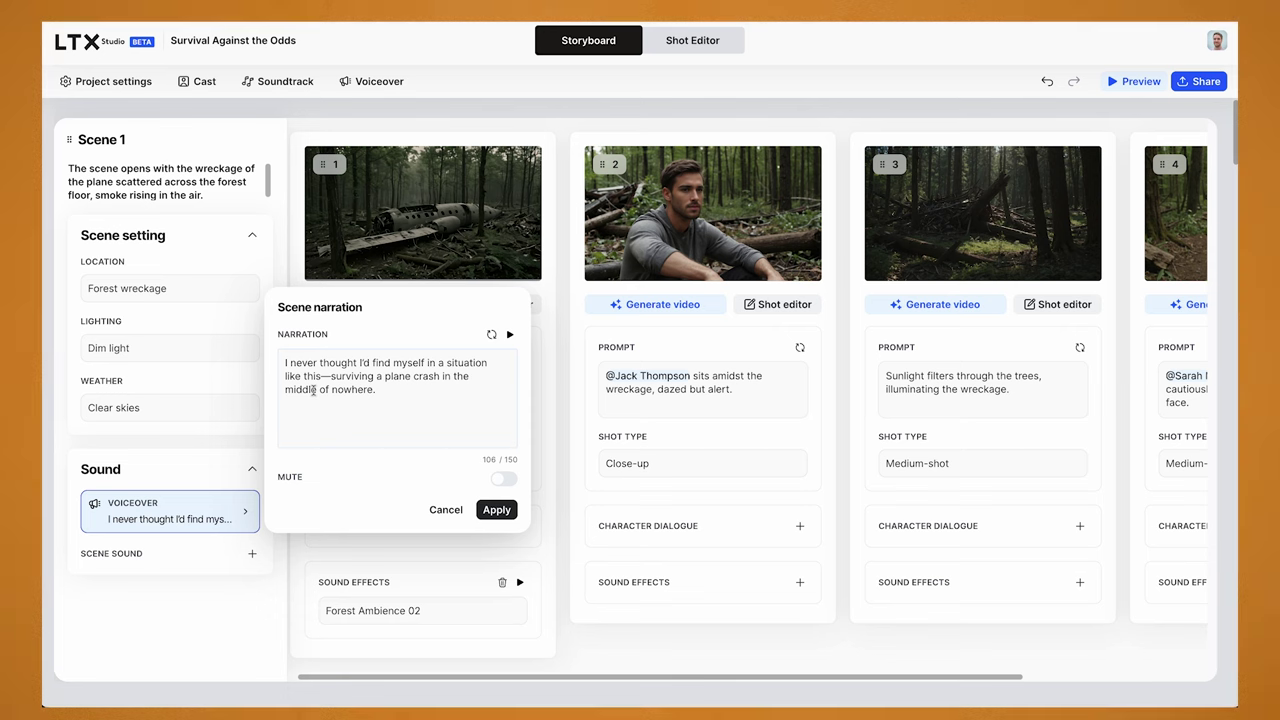
pyautogui.click(510, 335)
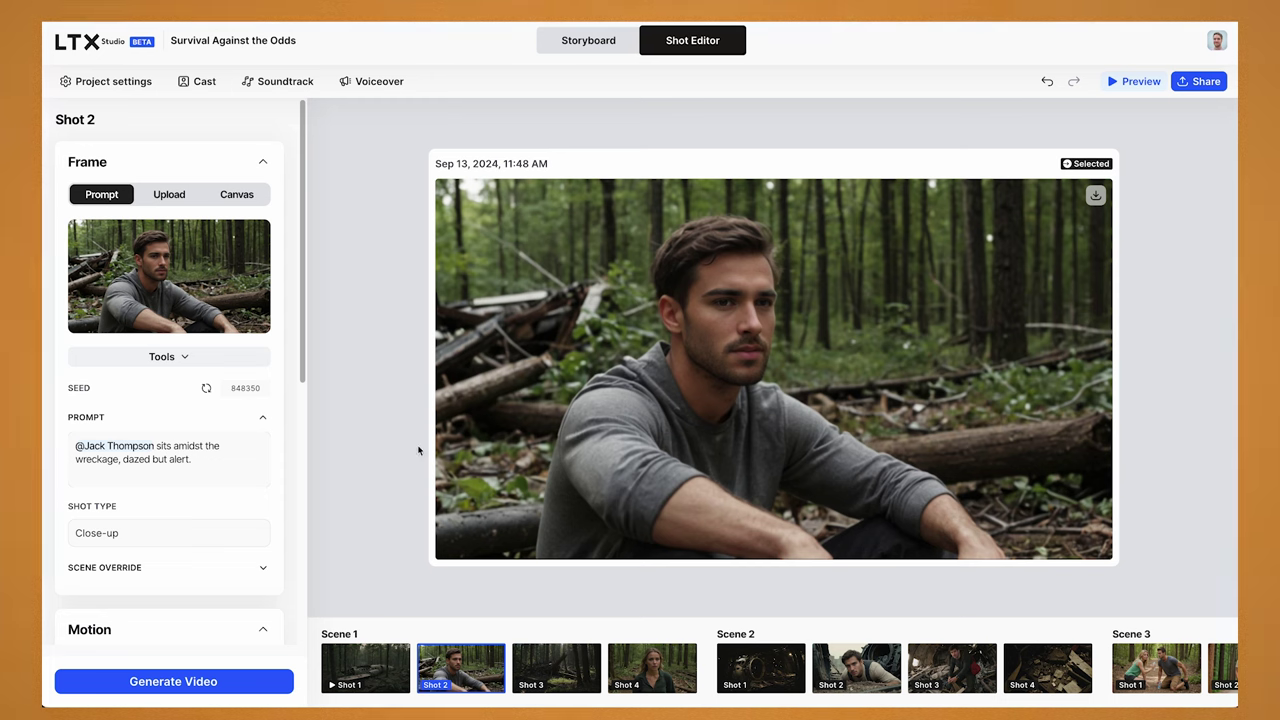
# Step: Add the character dialogue "What happened, how the hell did I survive this." to shot 2 of scene 1 and play its audio
pyautogui.scroll(-5, 303, 430)
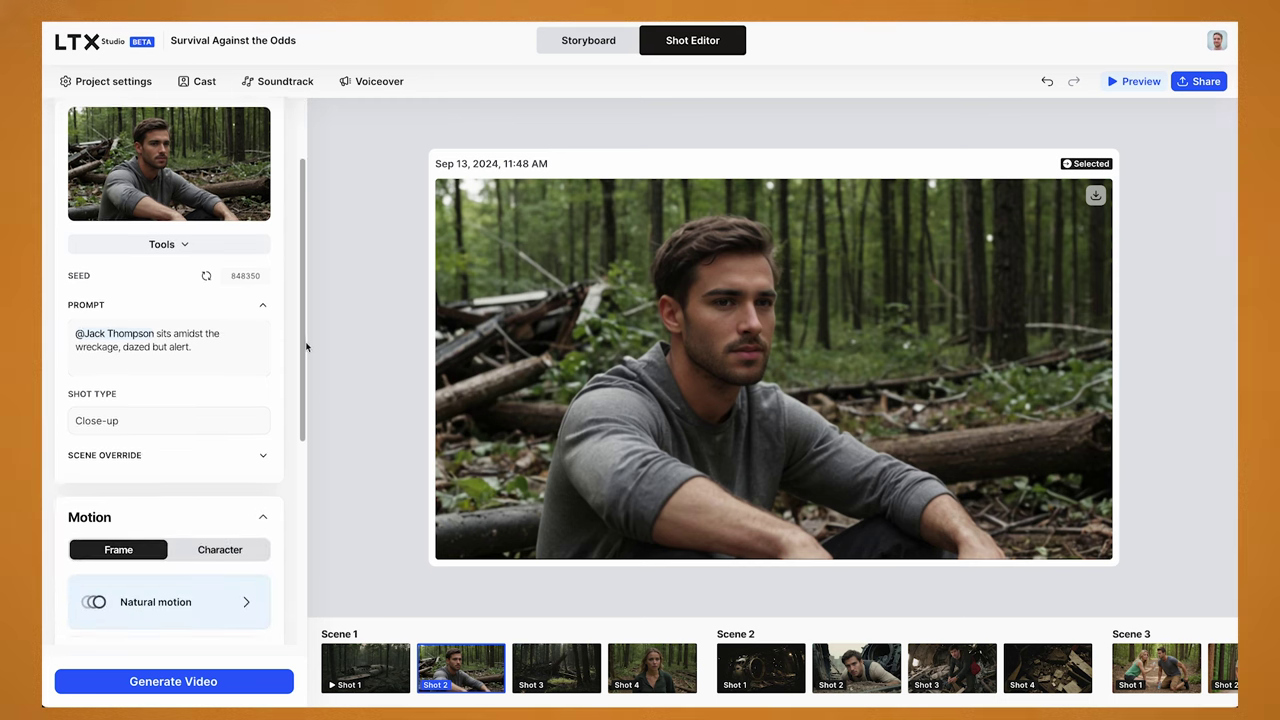
pyautogui.scroll(-3, 308, 475)
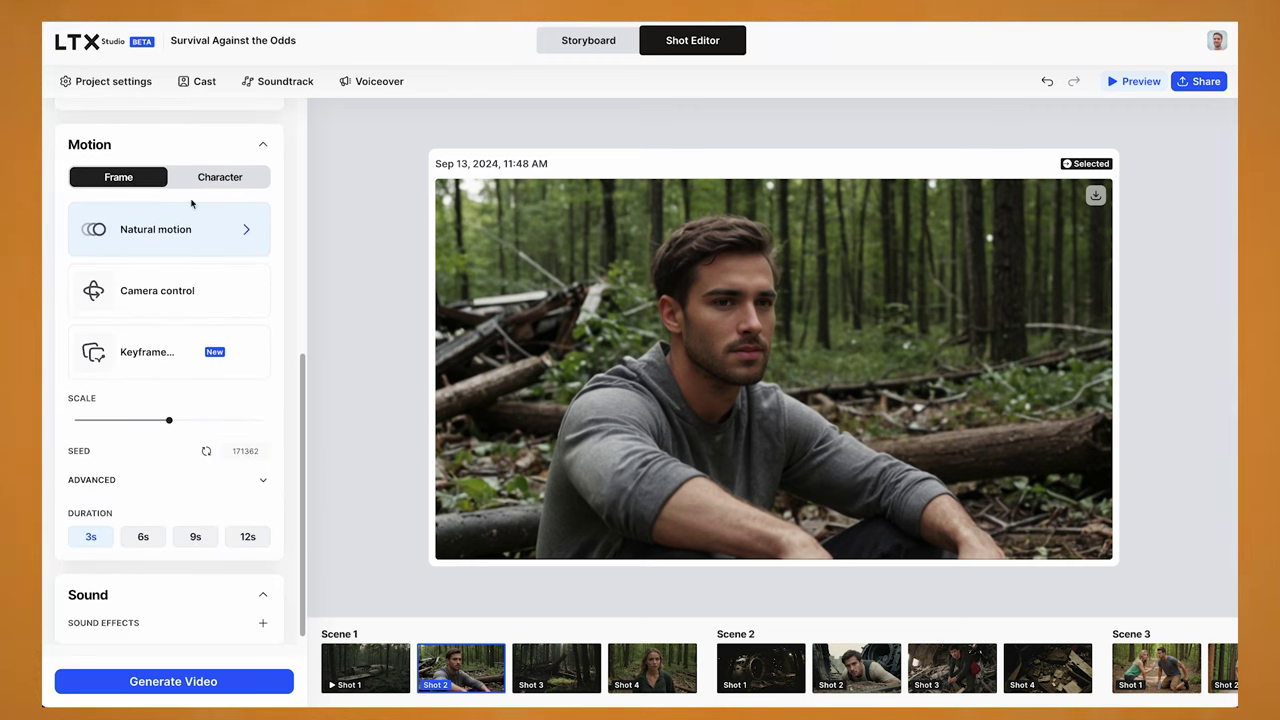
pyautogui.click(226, 178)
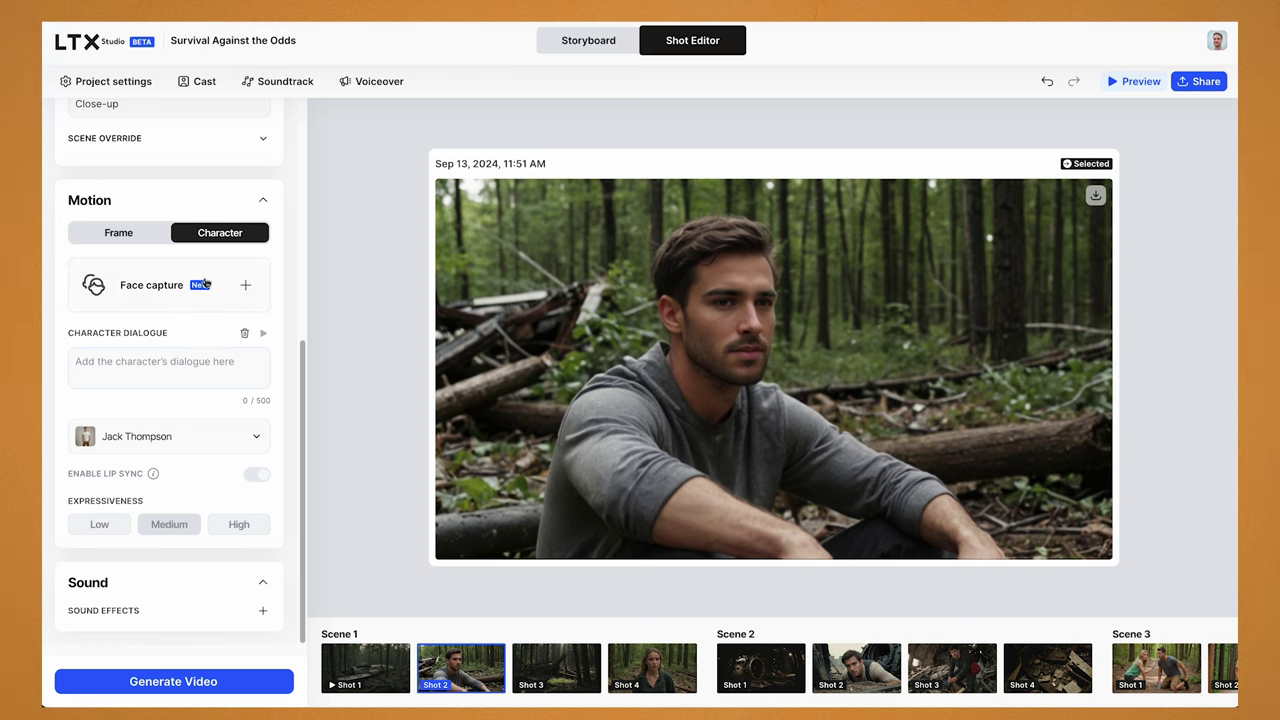
pyautogui.click(152, 362)
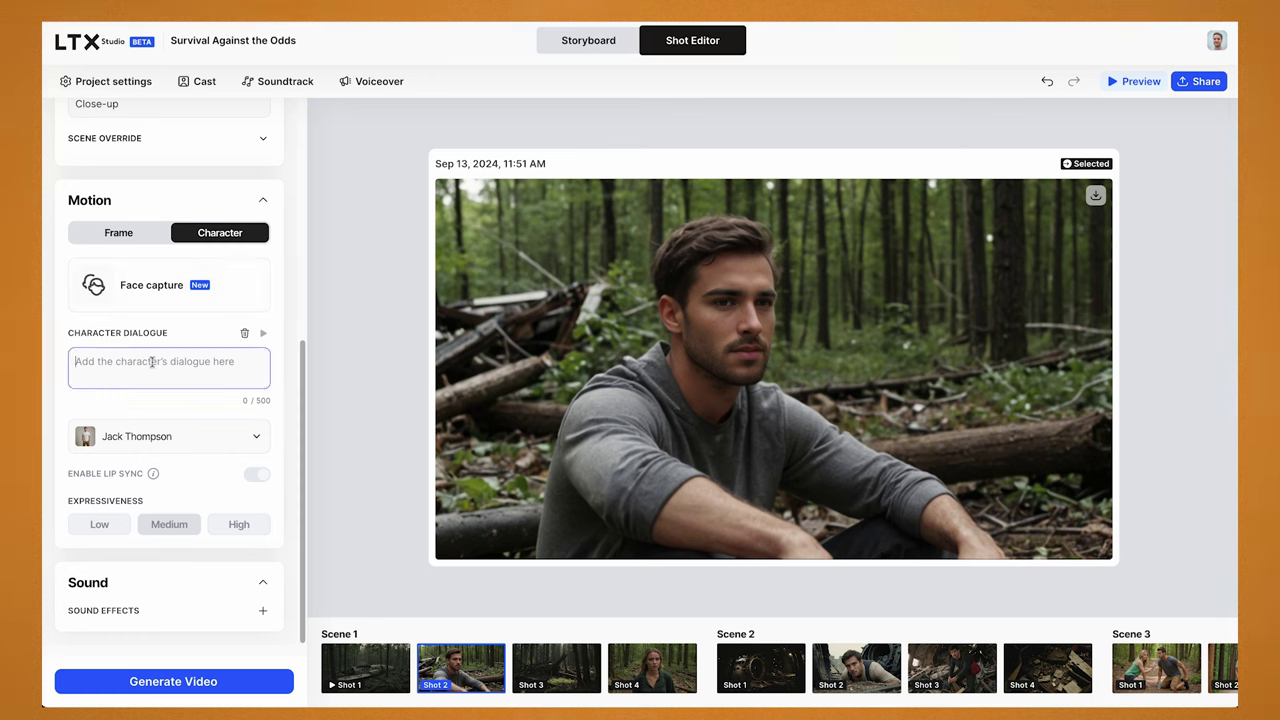
pyautogui.write('What happened, how the hell did I survive this.')
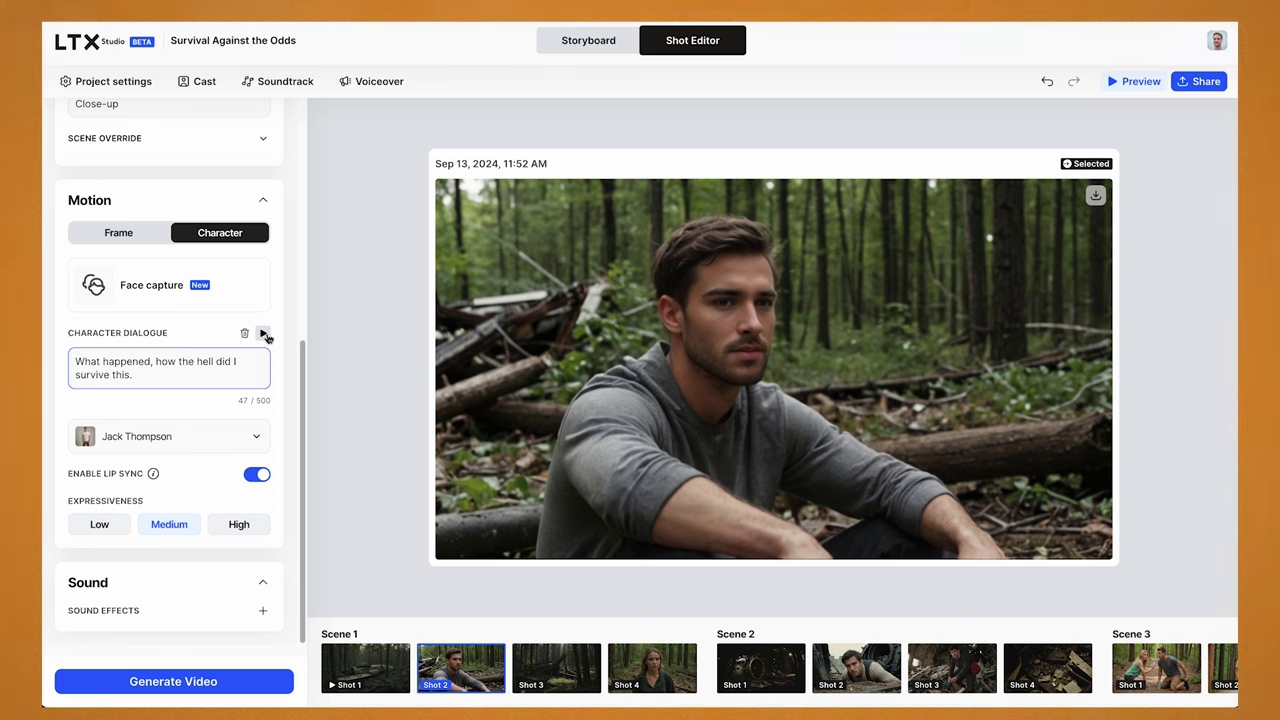
pyautogui.click(266, 336)
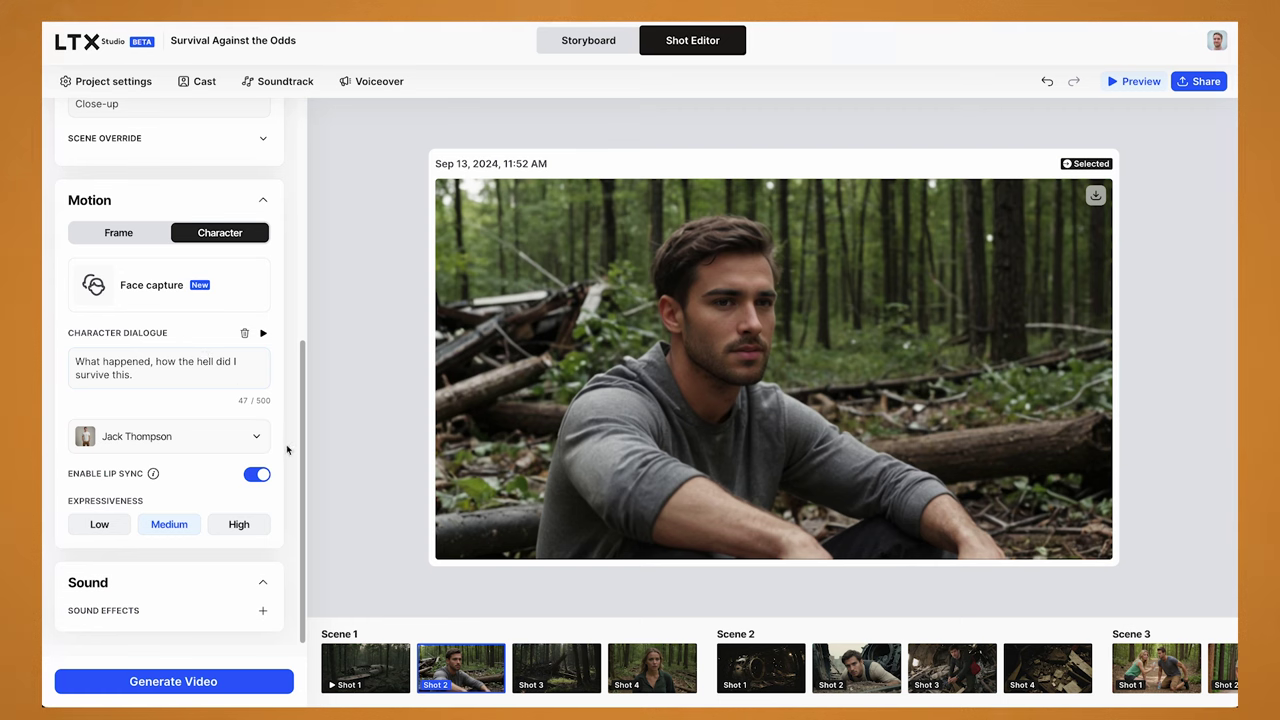
# Step: Generate the dialogue video for shot 2 and play it
pyautogui.click(200, 673)
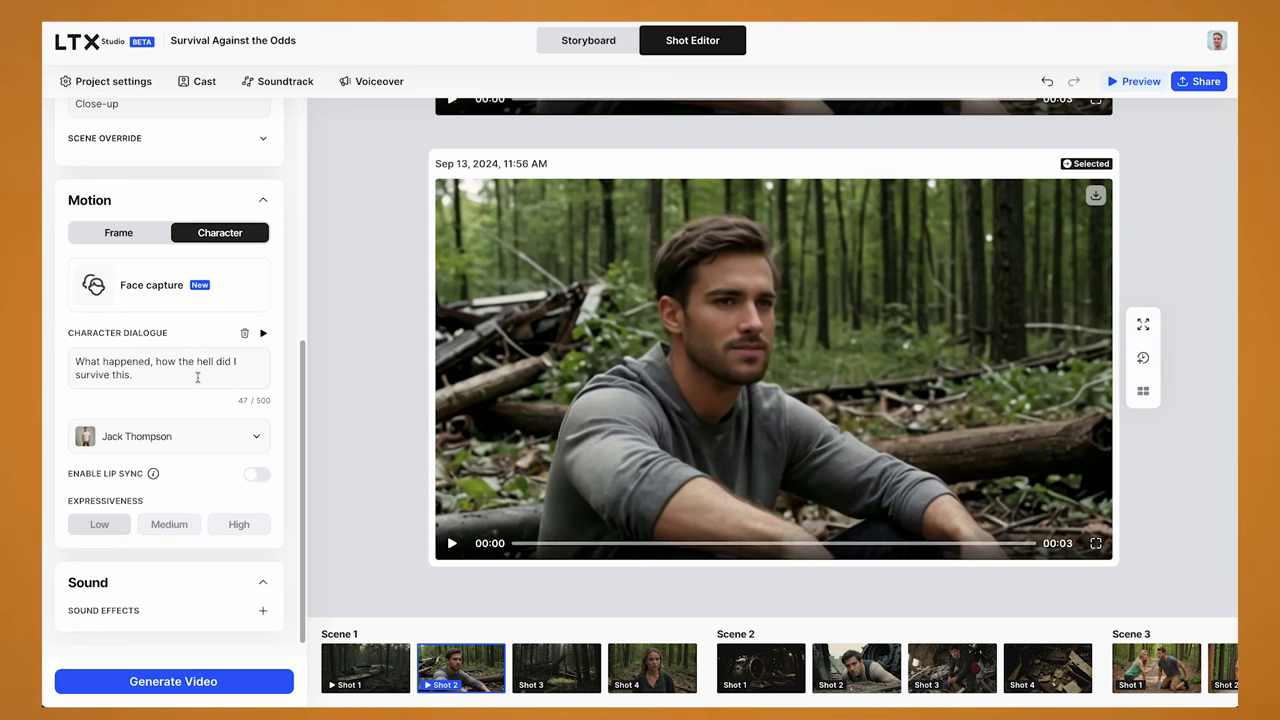
pyautogui.click(448, 544)
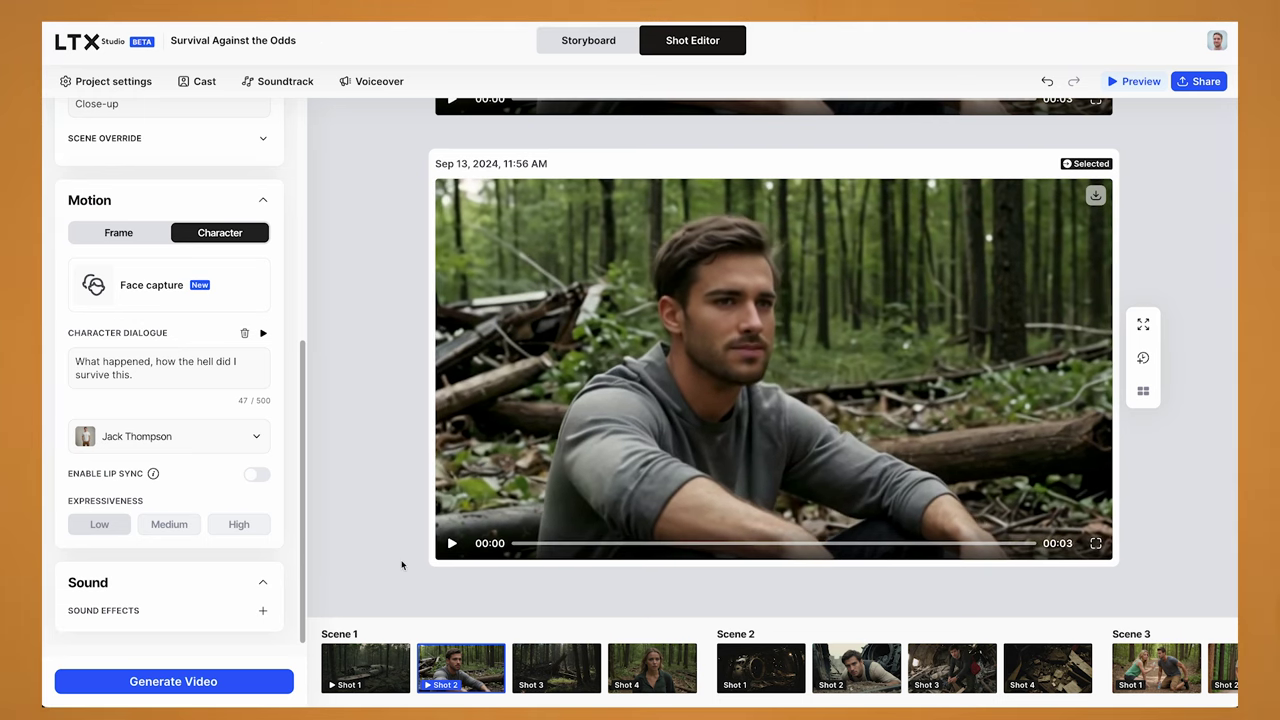
# Step: Record a face capture reference video of about 11 seconds with the webcam for shot 2 and apply it
pyautogui.click(230, 288)
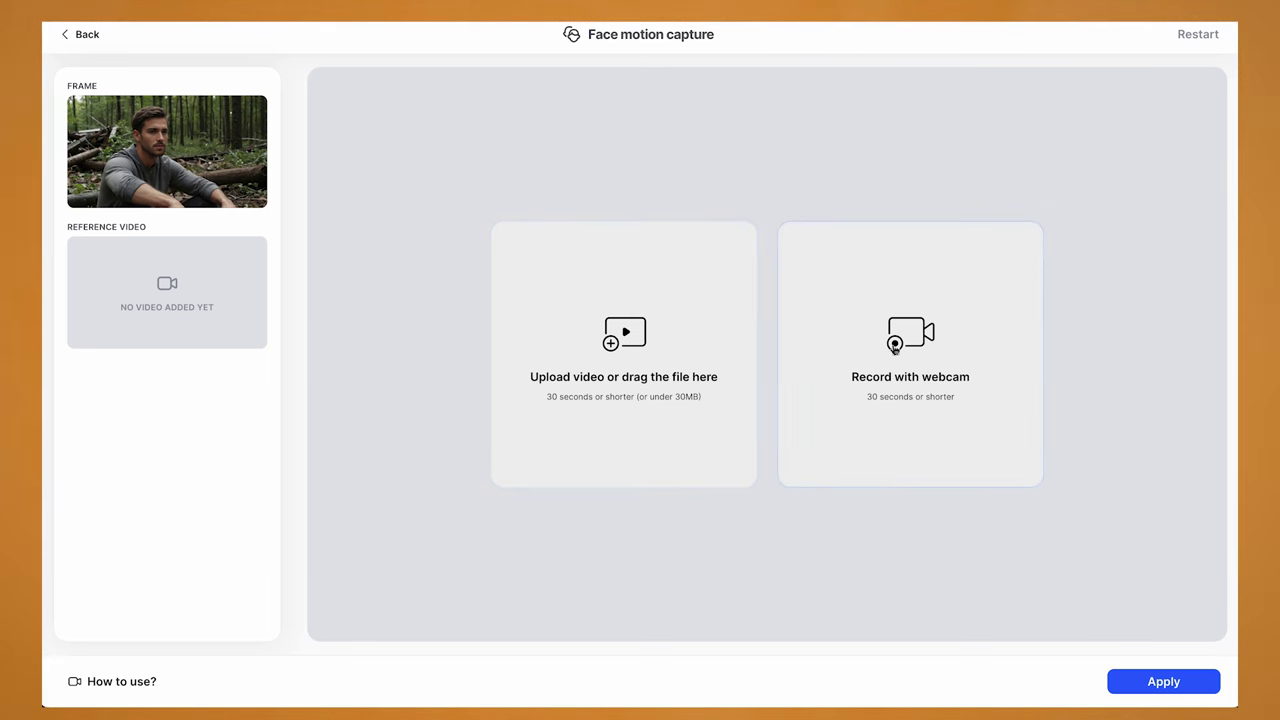
pyautogui.click(940, 441)
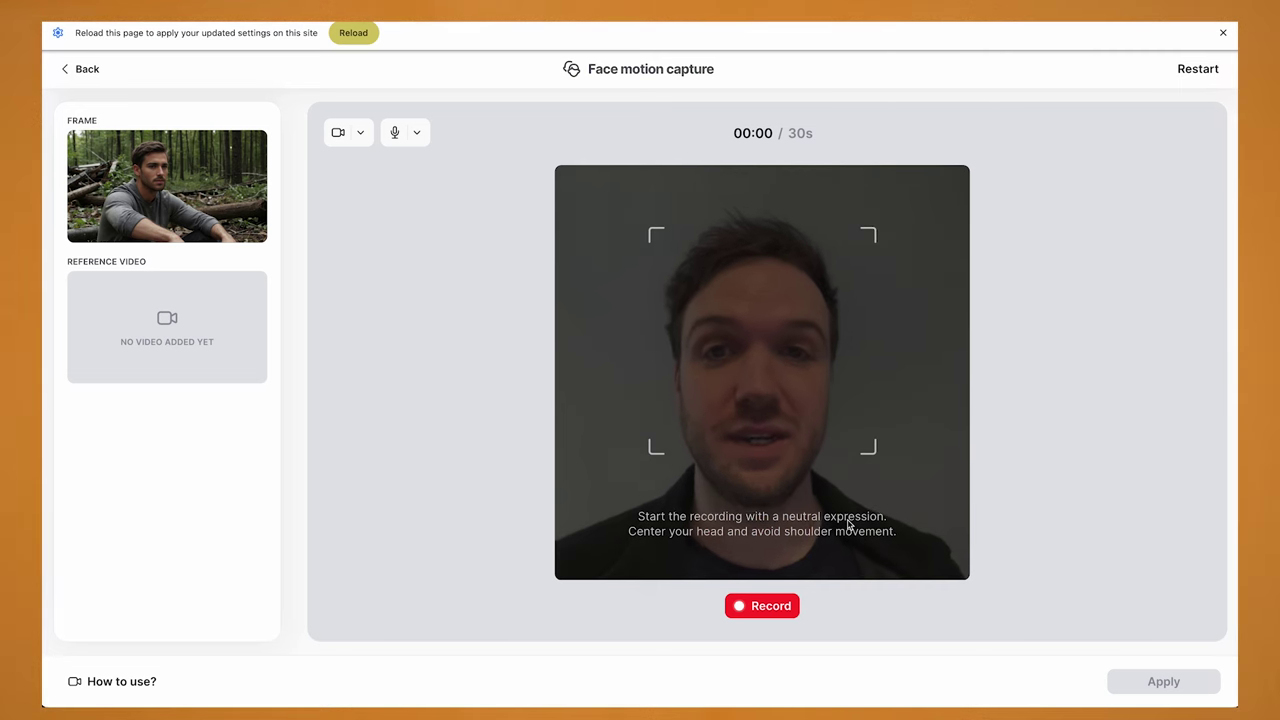
pyautogui.click(766, 608)
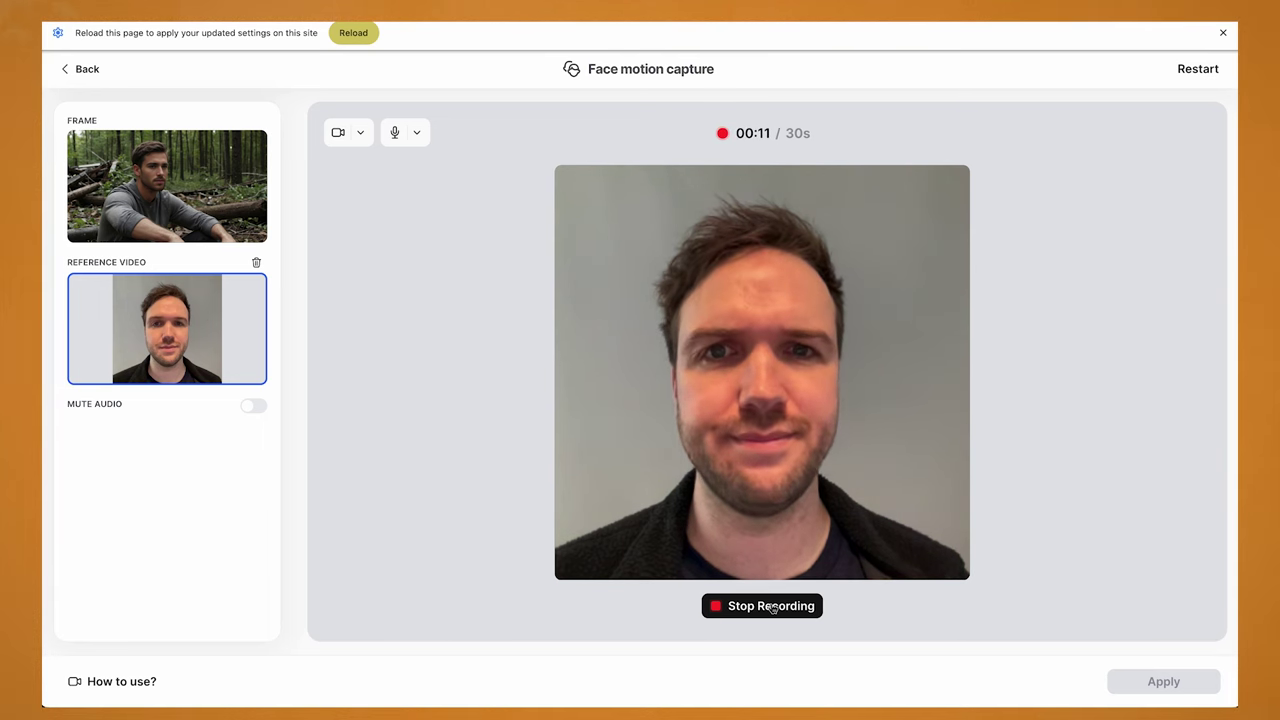
pyautogui.click(772, 607)
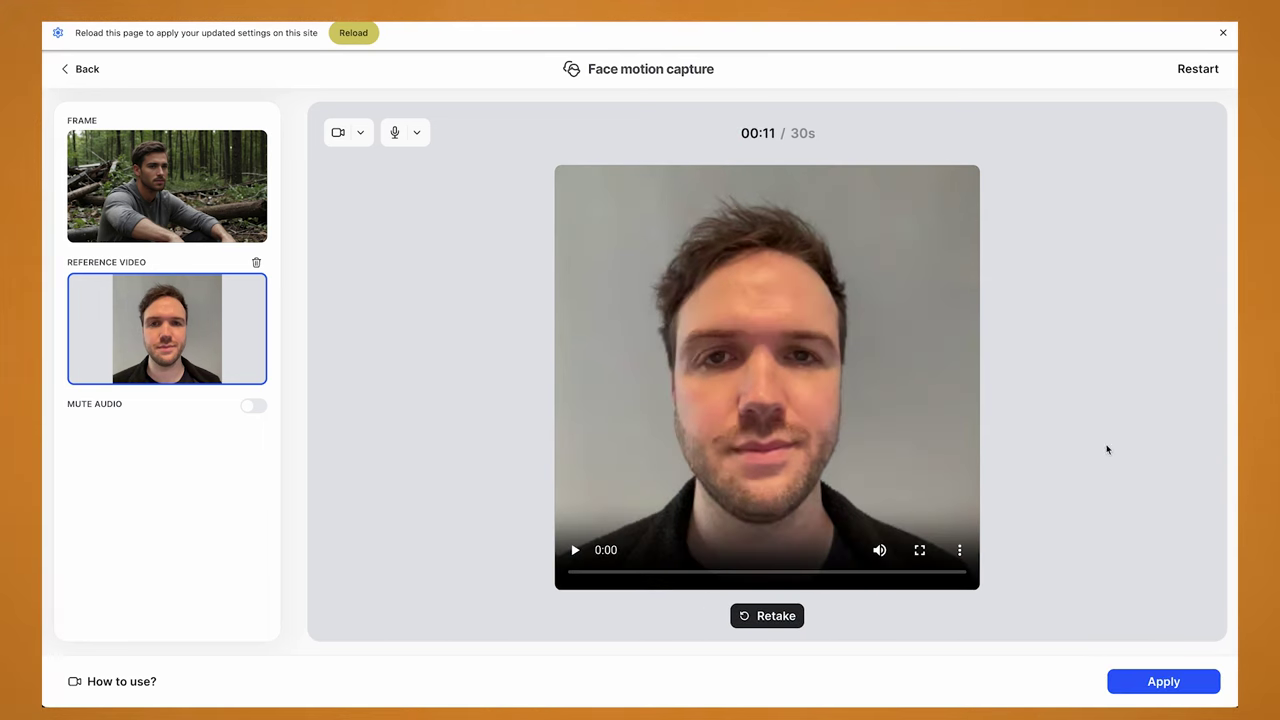
pyautogui.click(1163, 682)
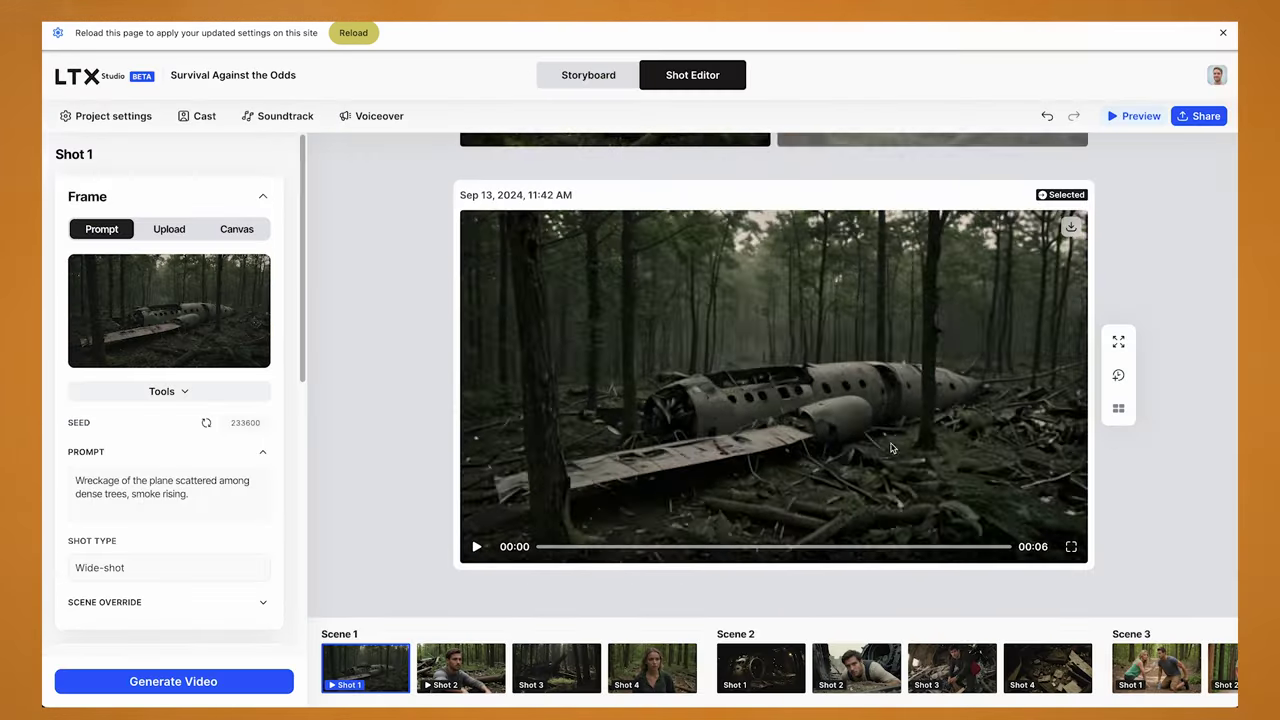
# Step: Generate shot 2's video from the face capture and review it by playing and scrubbing through it
pyautogui.click(244, 361)
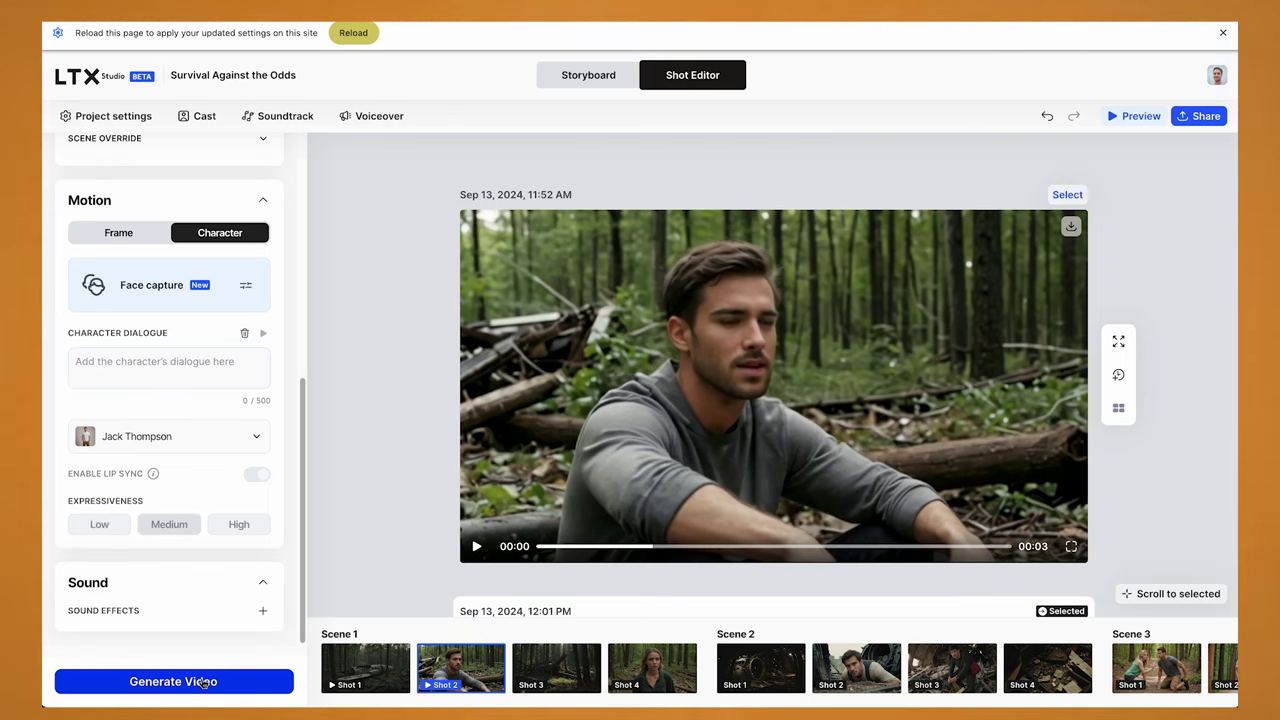
pyautogui.click(205, 682)
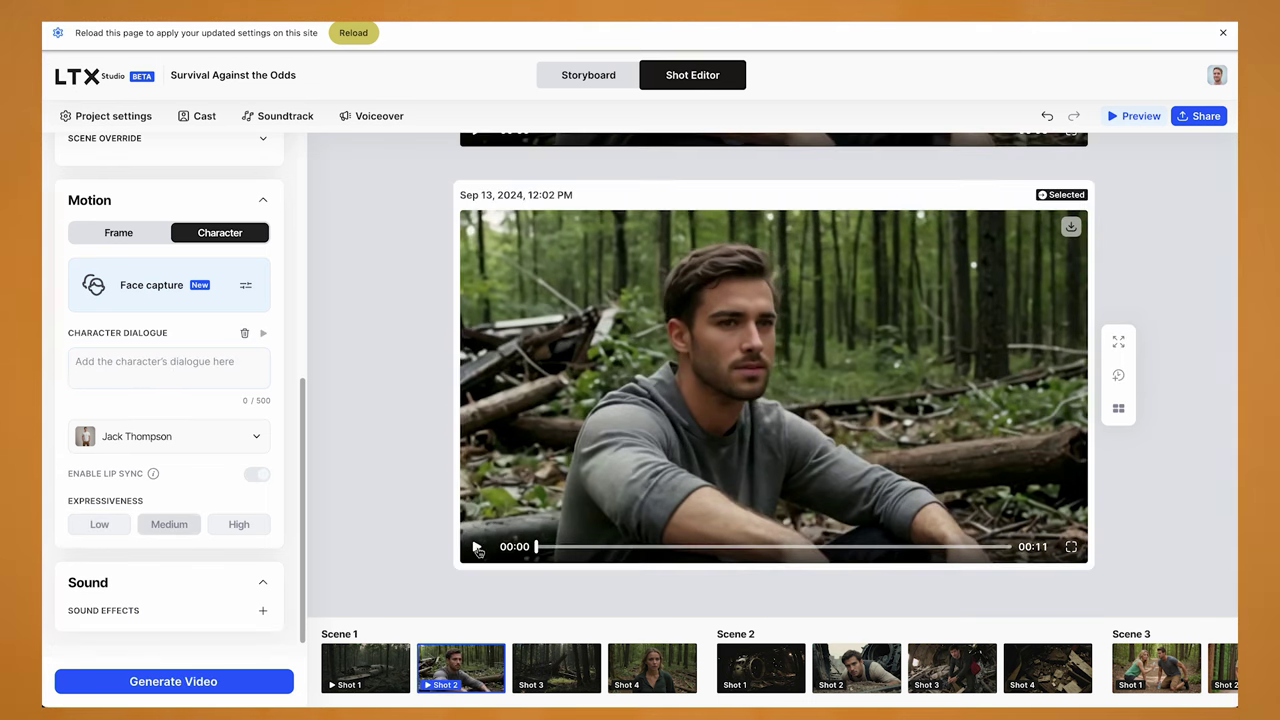
pyautogui.click(477, 548)
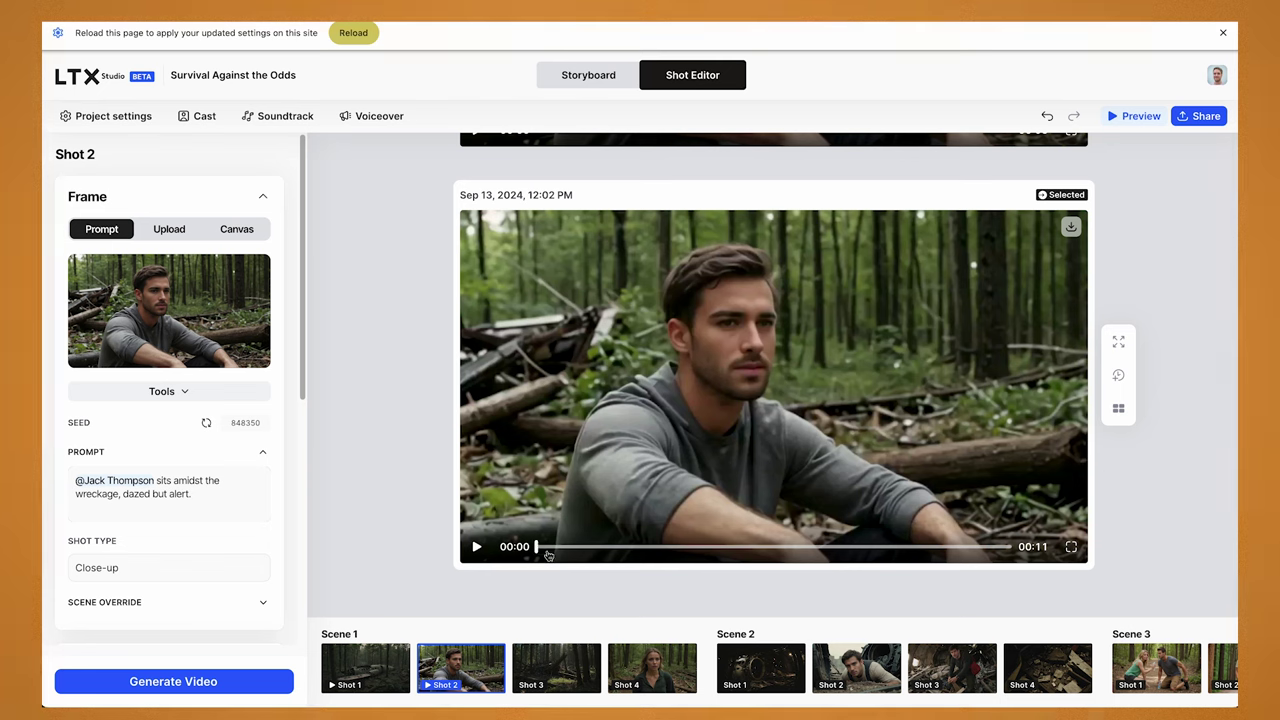
pyautogui.click(476, 547)
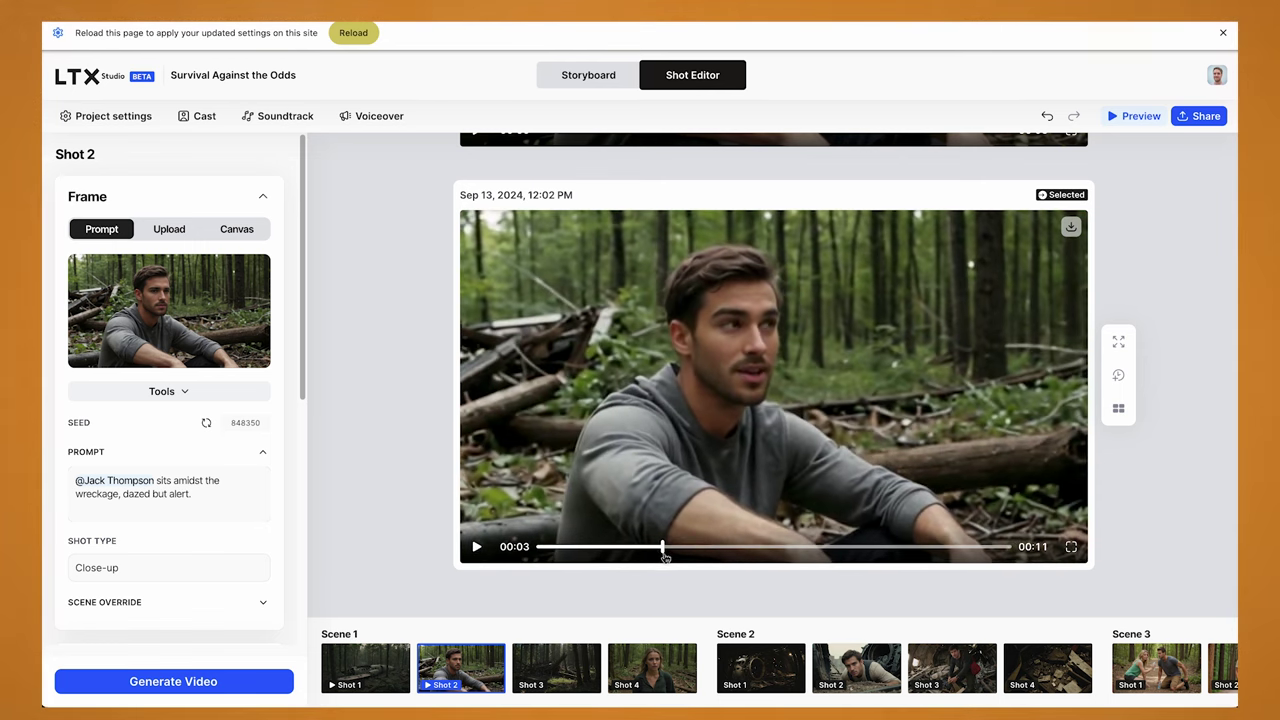
pyautogui.moveTo(678, 560); pyautogui.dragTo(836, 556)
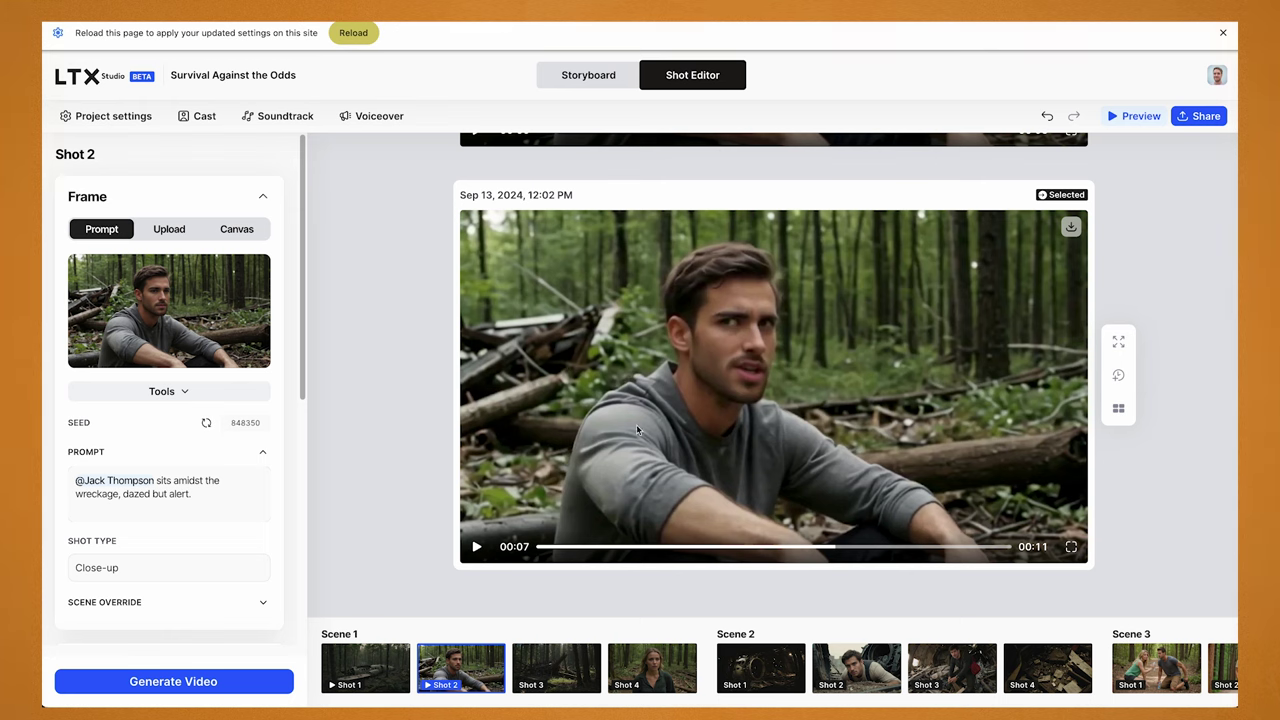
pyautogui.click(883, 547)
# Step: Play the 5-second face capture version of shot 2 and scrub through it to check the facial movement
pyautogui.scroll(-3, 247, 417)
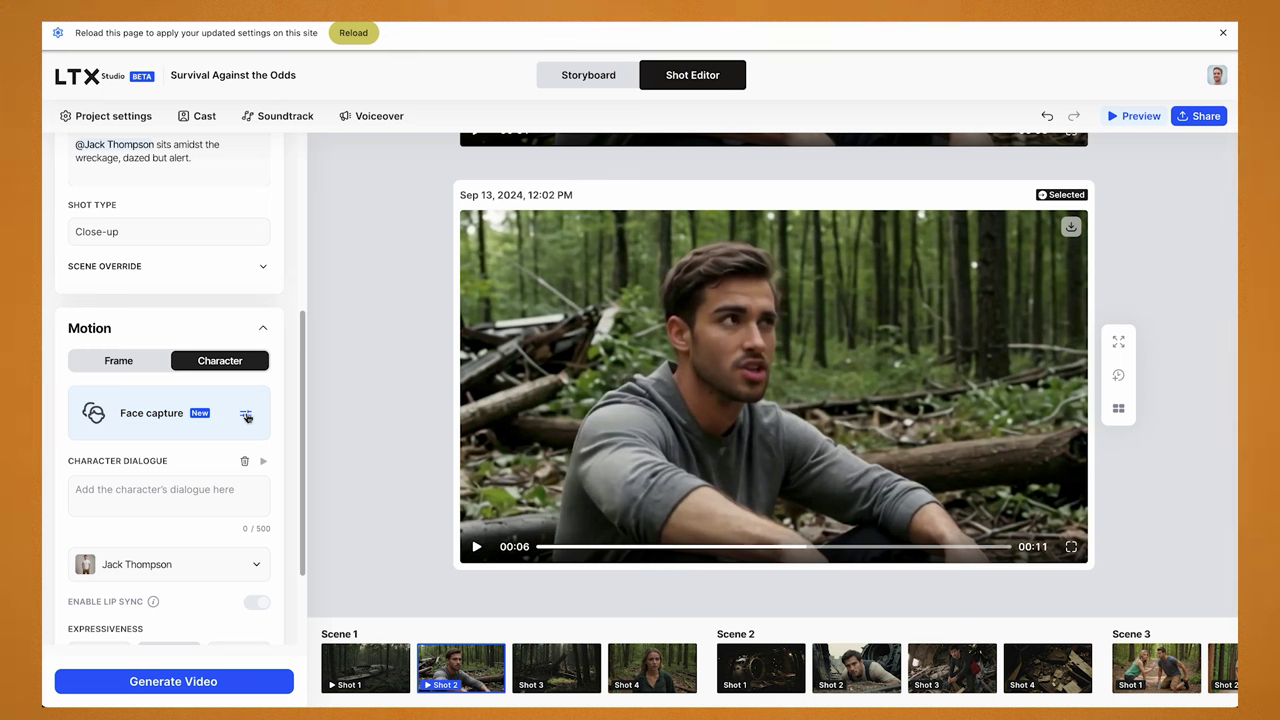
pyautogui.click(477, 546)
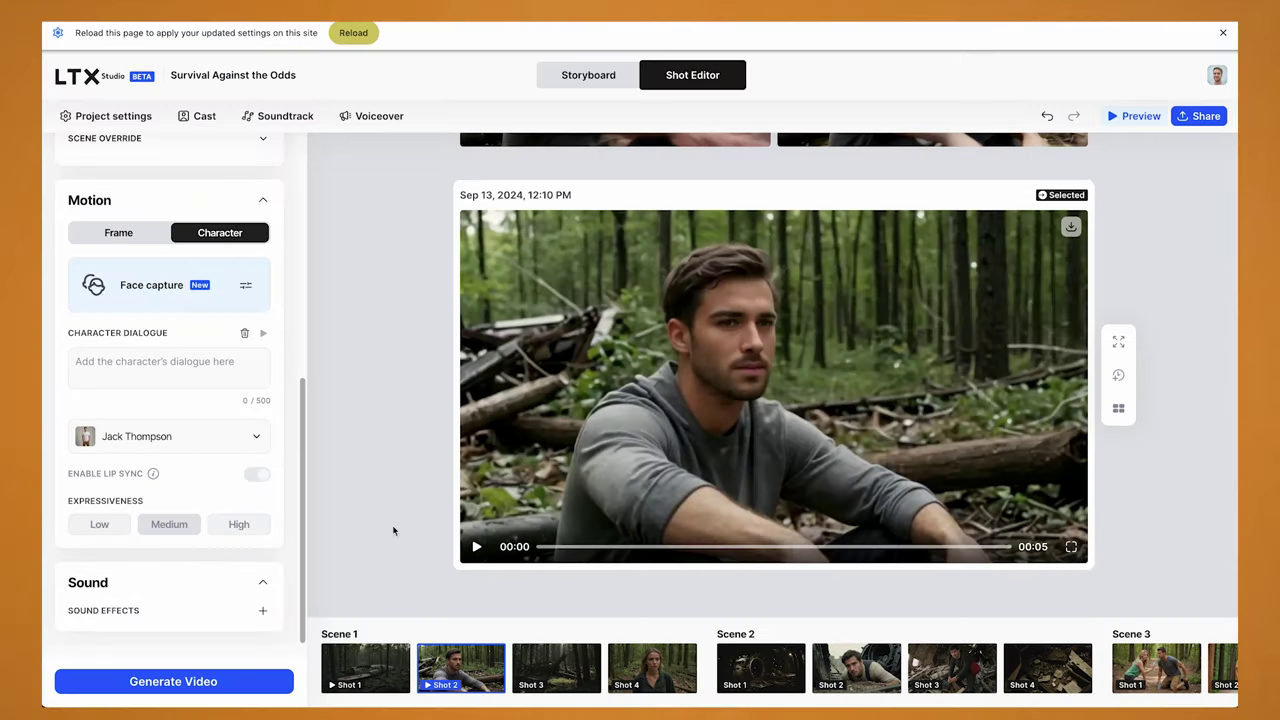
pyautogui.moveTo(598, 548); pyautogui.dragTo(916, 558)
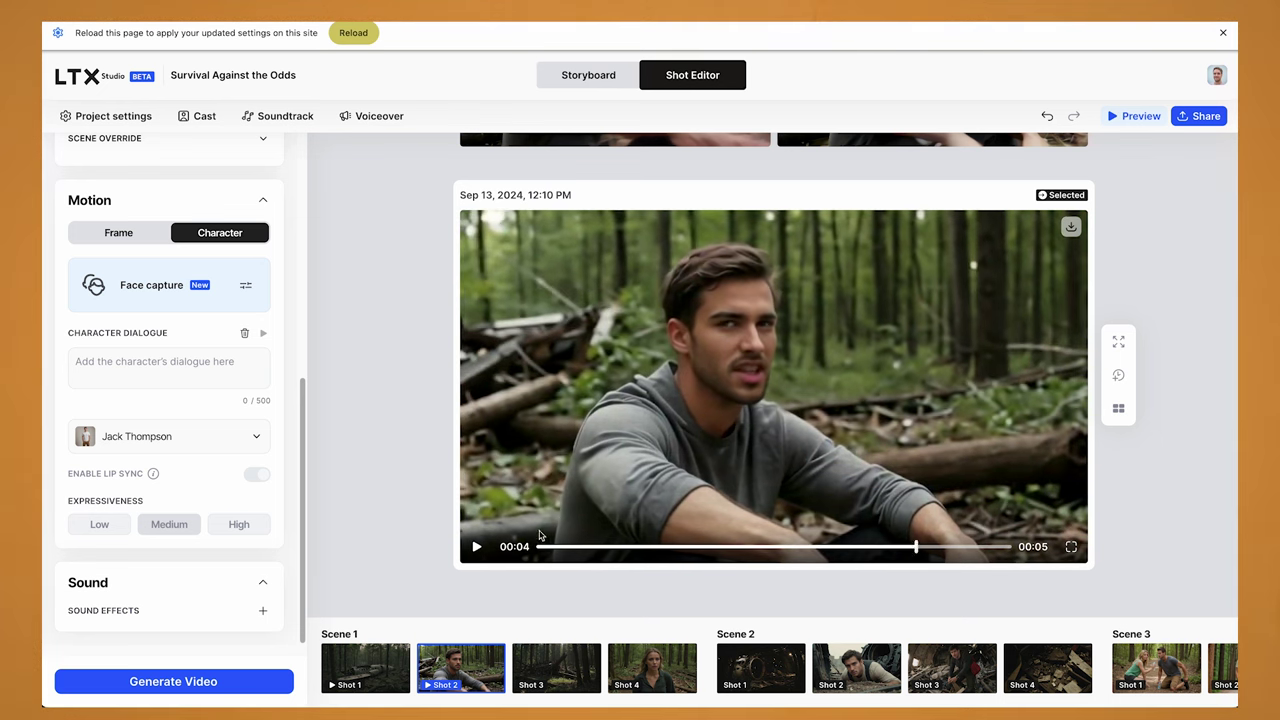
# Step: Return to the storyboard and open the project's sharing options
pyautogui.click(588, 75)
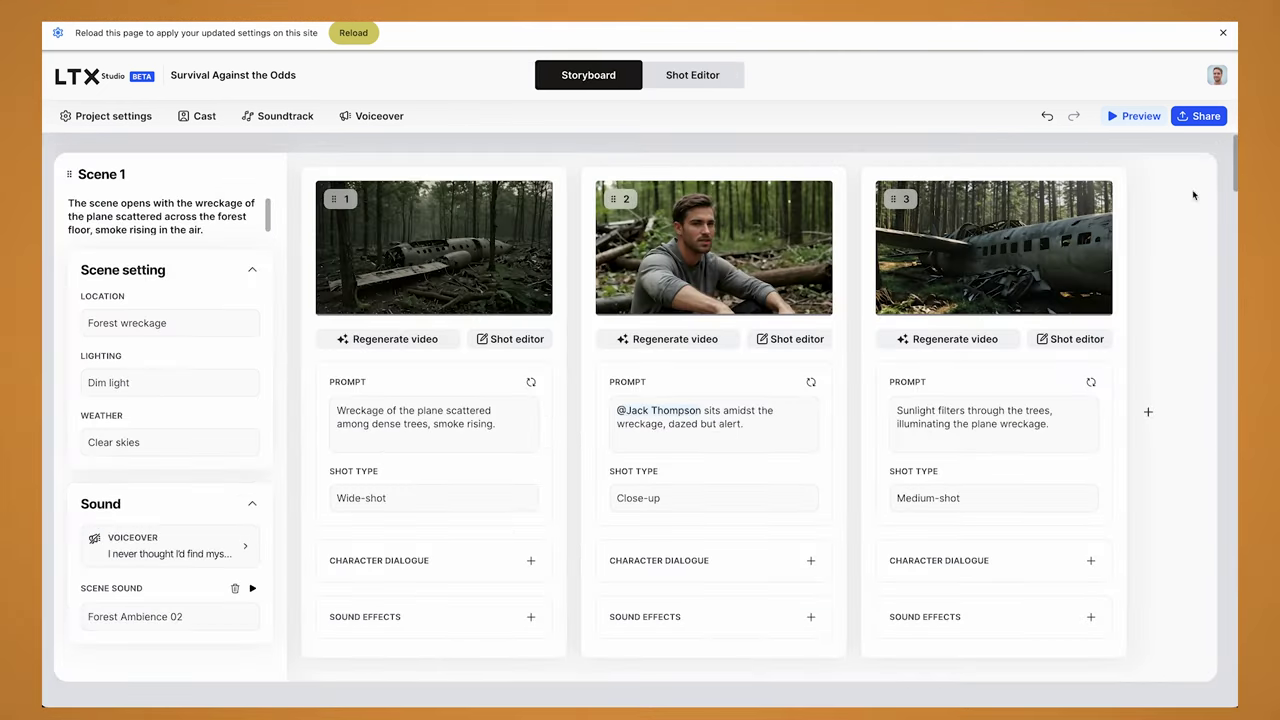
pyautogui.click(1199, 116)
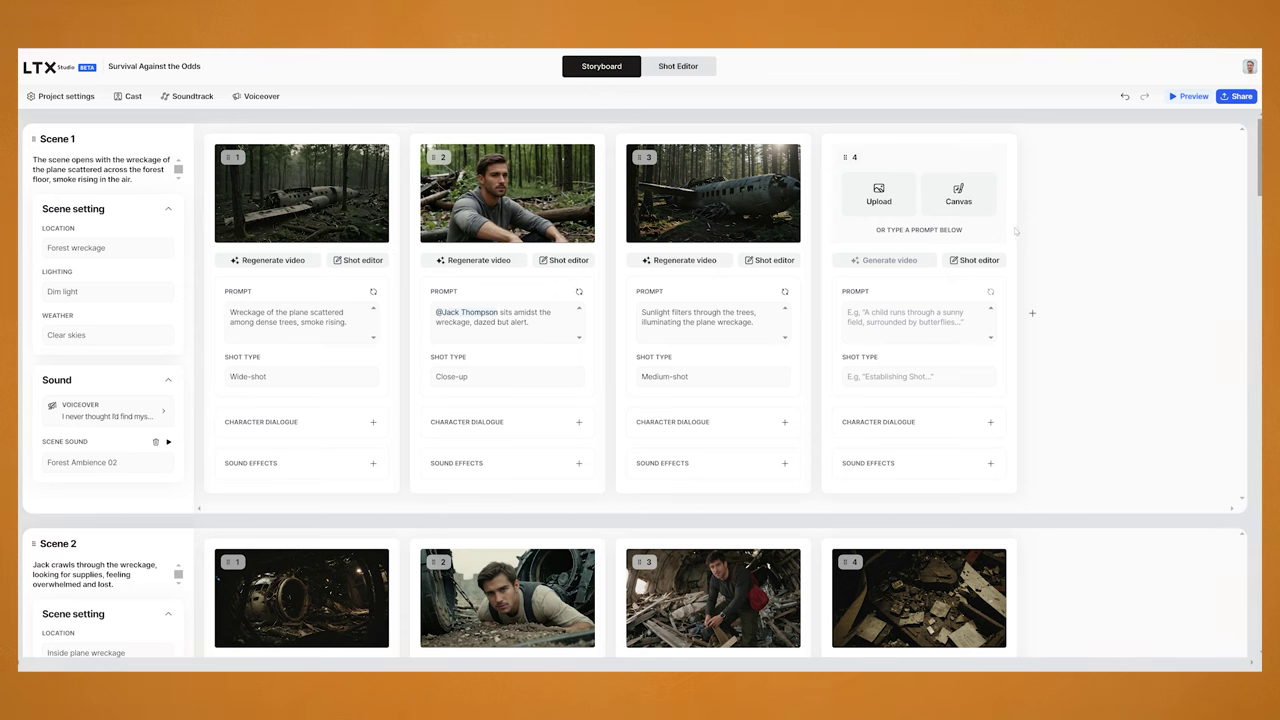
# Step: Open the canvas for the empty shot 4 in scene 1 and sketch a wavy hill line across its full width
pyautogui.click(958, 196)
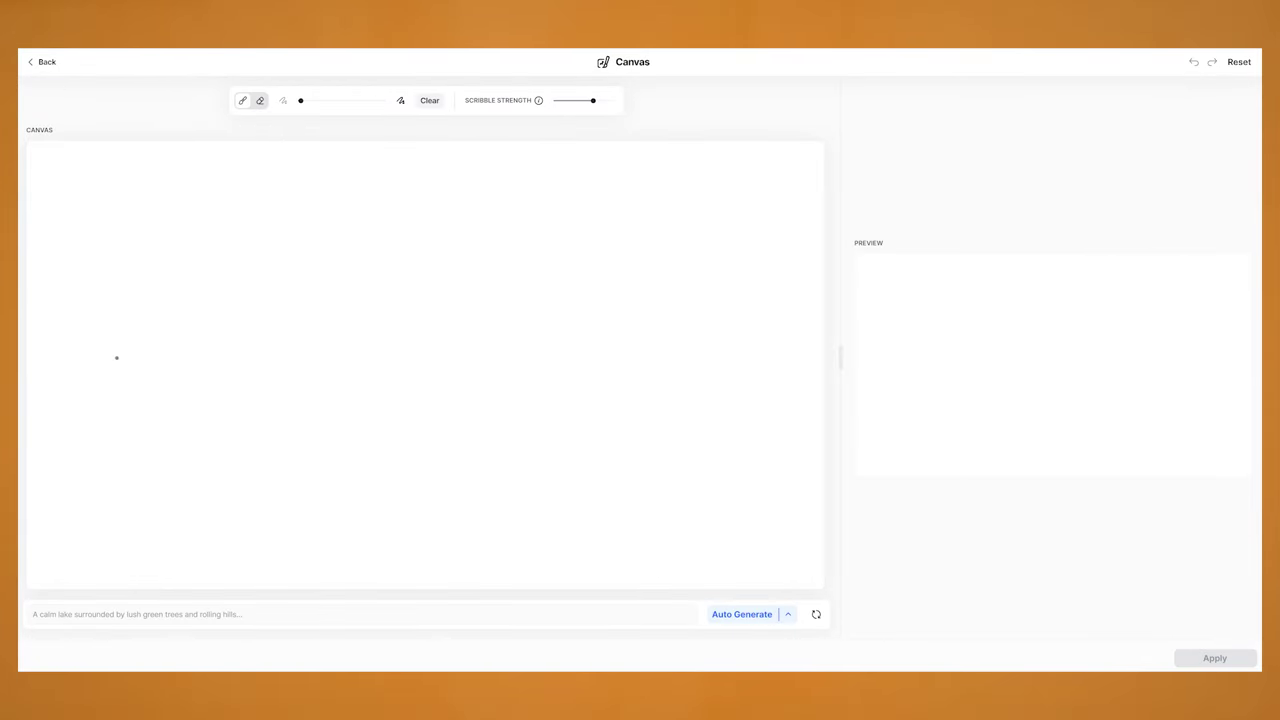
pyautogui.click(213, 617)
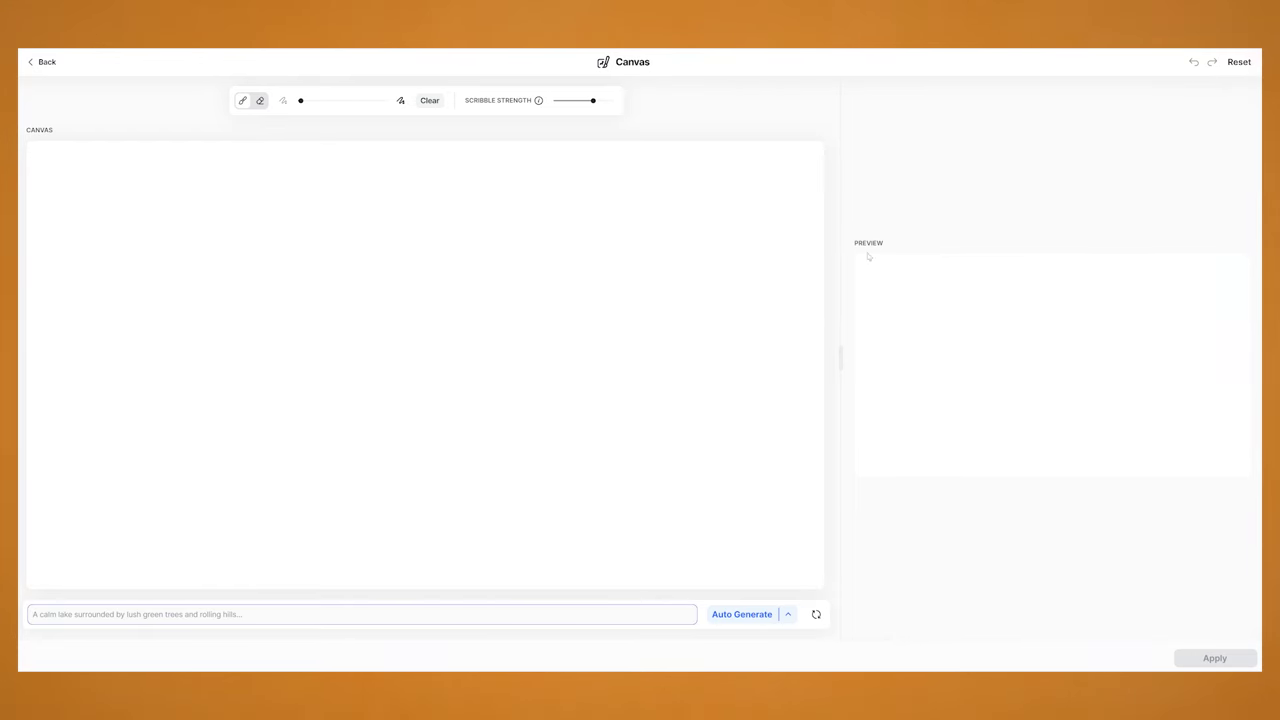
pyautogui.moveTo(29, 320)
pyautogui.mouseDown()
pyautogui.moveTo(63, 297)
pyautogui.moveTo(177, 308)
pyautogui.moveTo(371, 437)
pyautogui.moveTo(457, 389)
pyautogui.moveTo(549, 389)
pyautogui.moveTo(687, 441)
pyautogui.moveTo(803, 403)
pyautogui.moveTo(830, 413)
pyautogui.mouseUp()
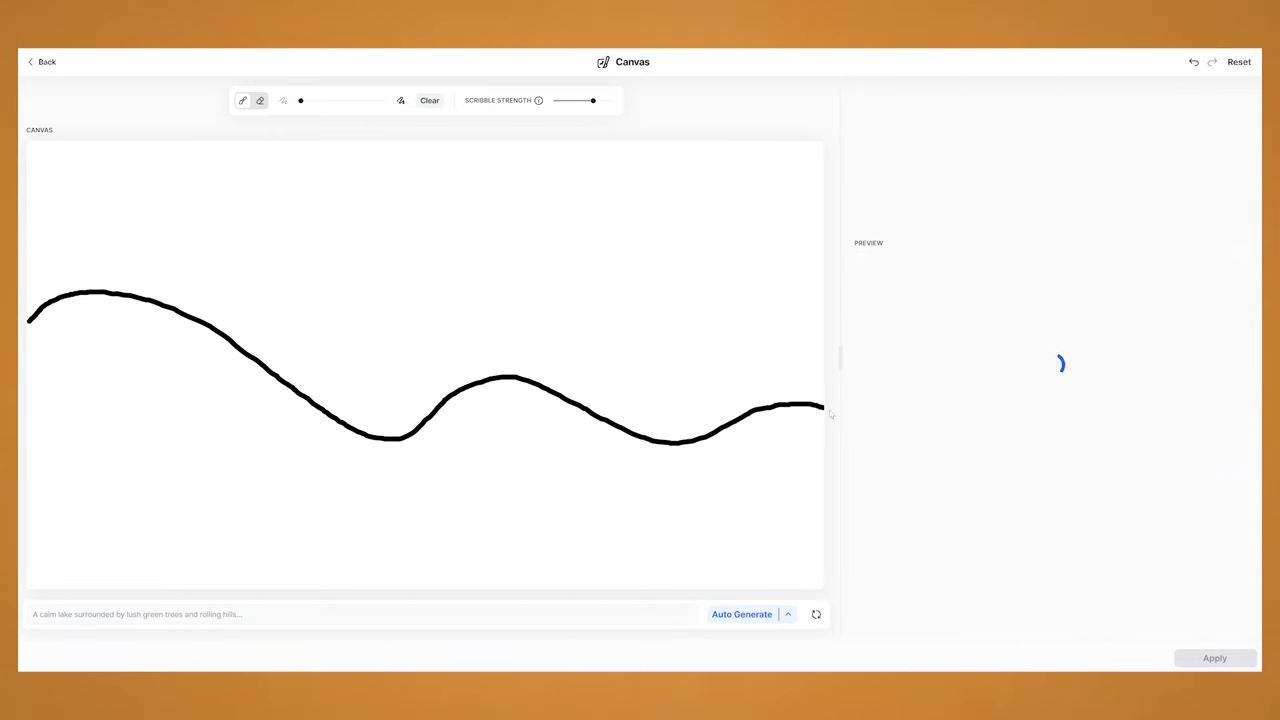
# Step: Enter a prompt beginning "an epic lands" for the sketched canvas image
pyautogui.click(156, 617)
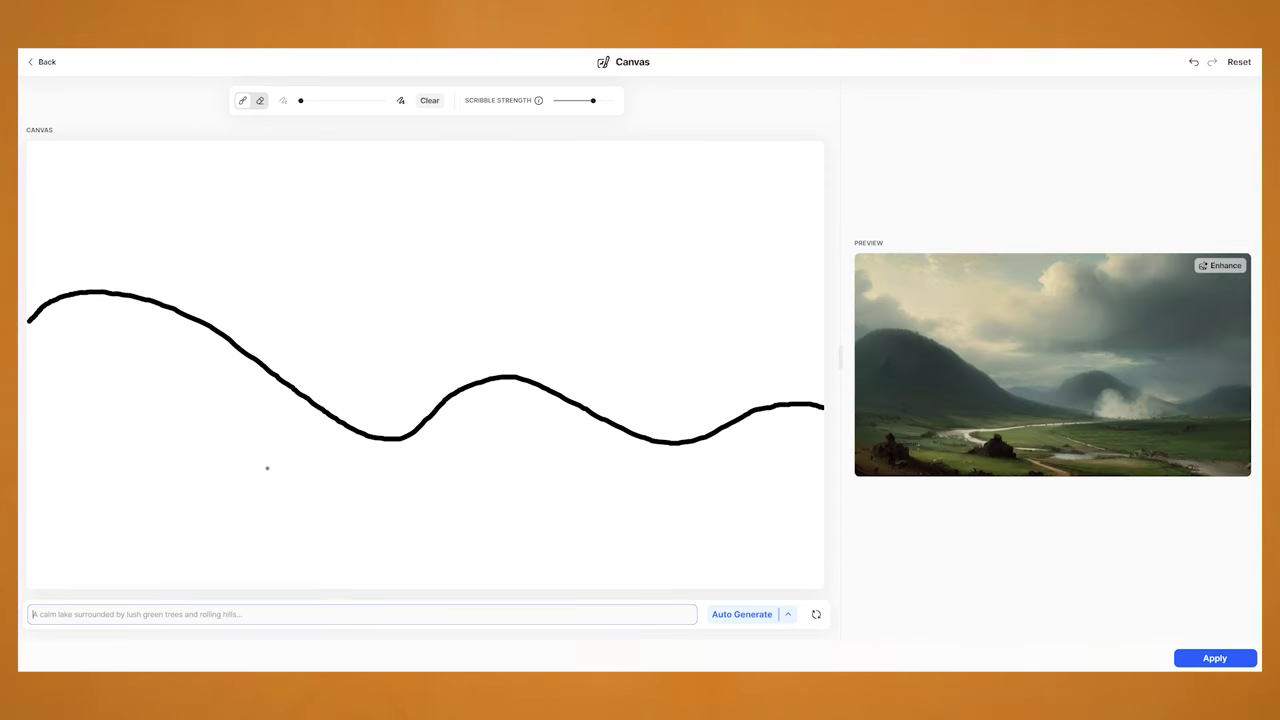
pyautogui.click(105, 616)
pyautogui.write('an epic lands')
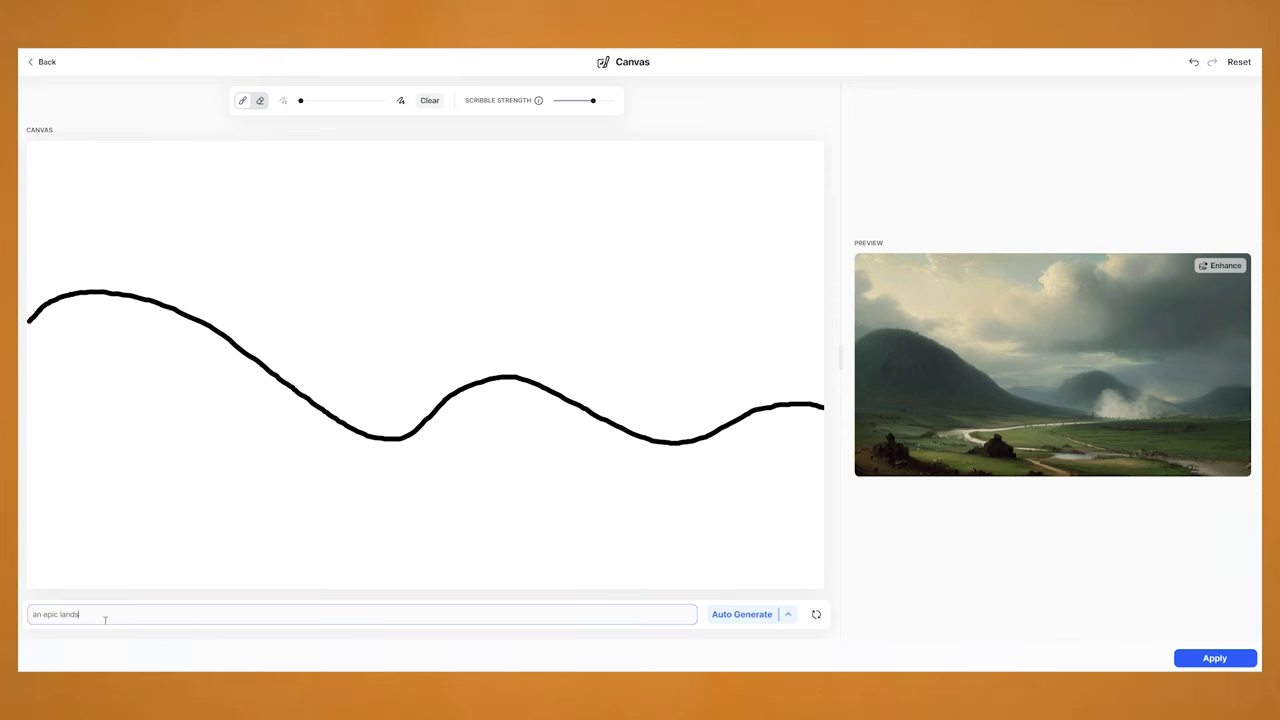